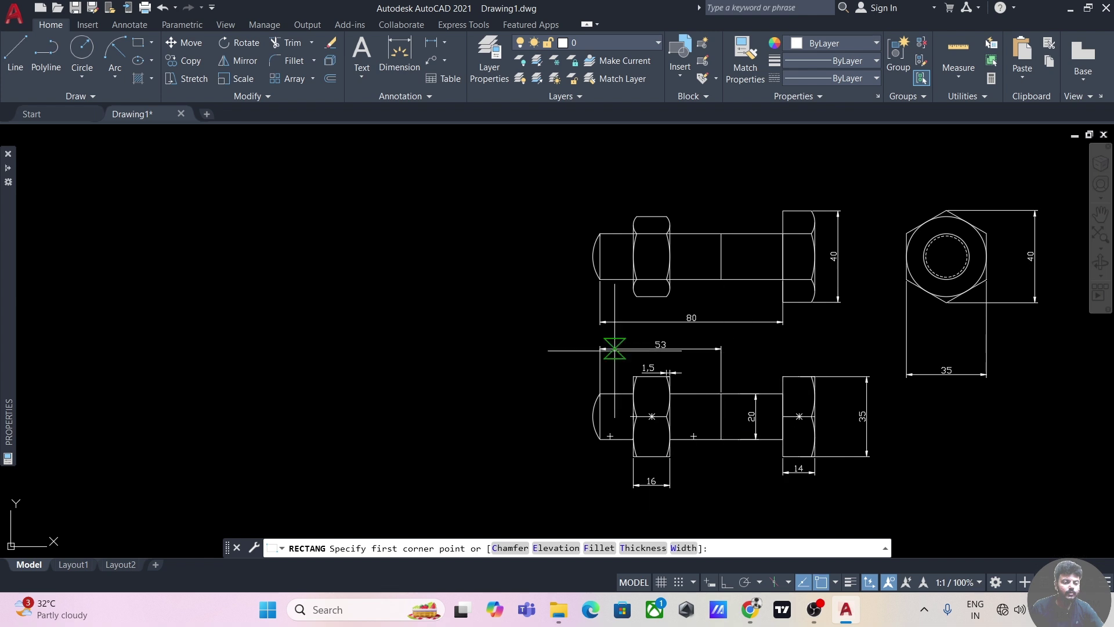
Draw an 80 by 20 rectangle for the bolt shank in the empty area left of the reference views
click(180, 413)
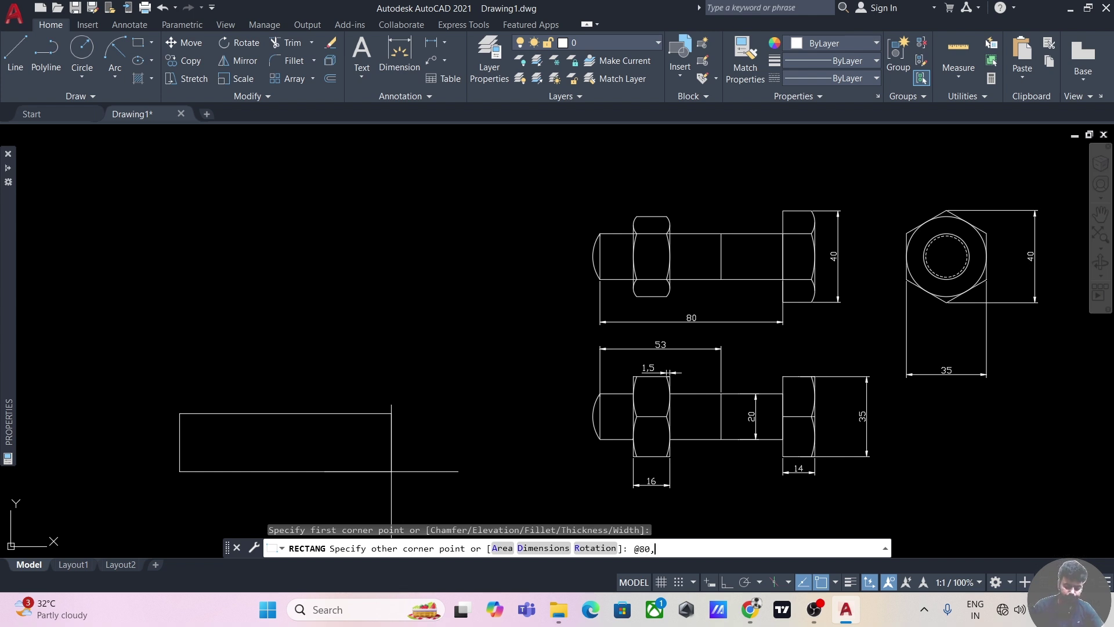
text(@80,20)
key(Return)
scroll(400, 418, up, 2)
scroll(402, 418, down, 2)
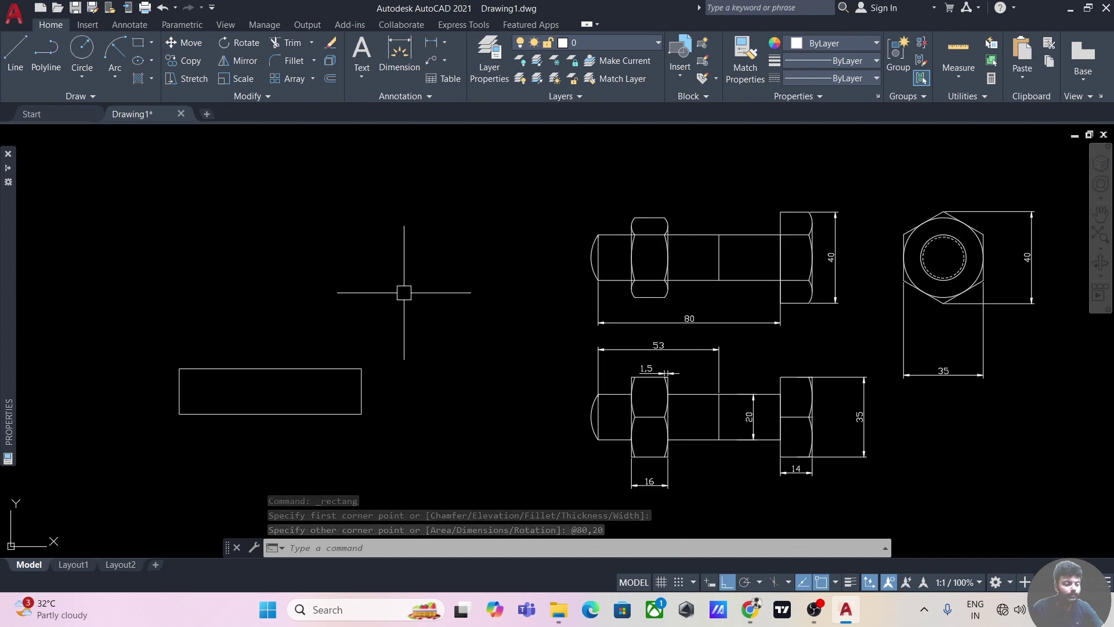
Draw a 14 by 35 rectangle for the bolt head above the shank rectangle
click(138, 42)
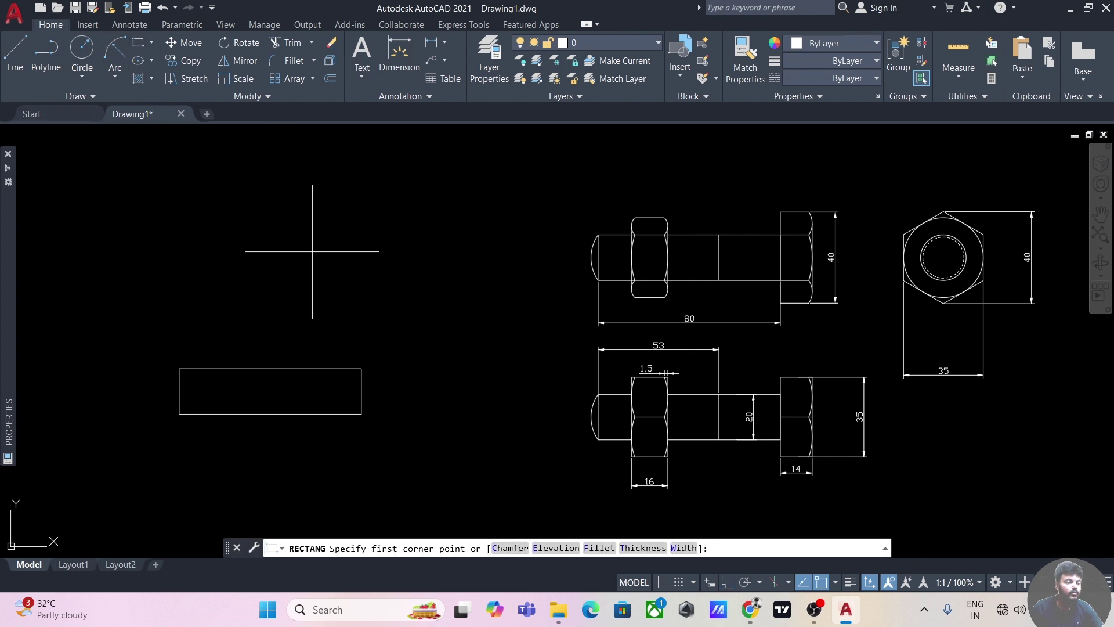
click(319, 316)
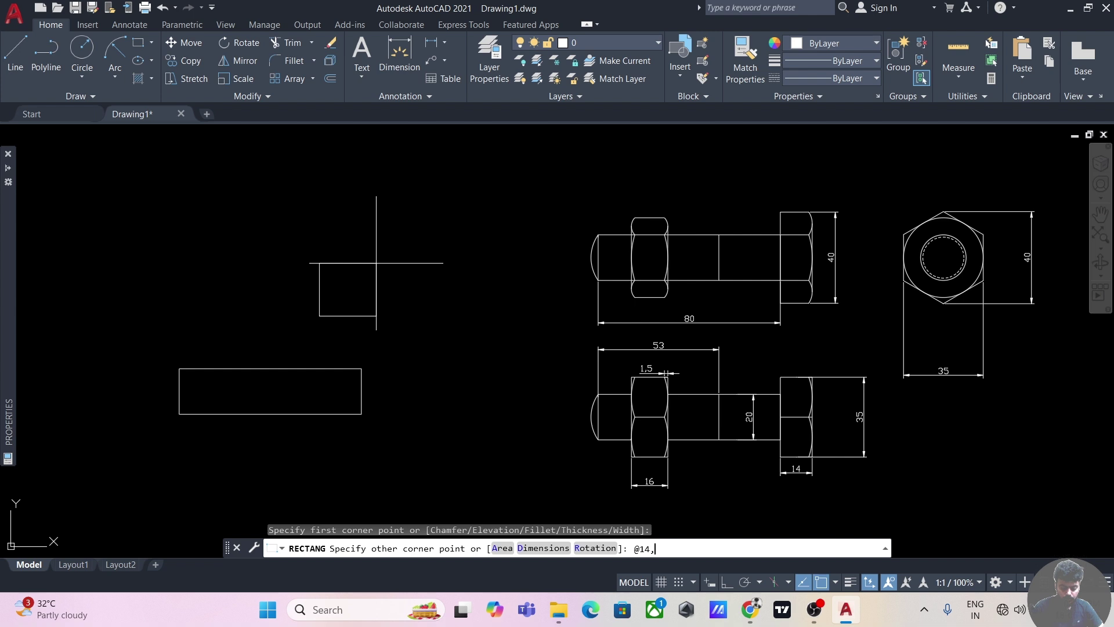
text(@14,35)
key(Return)
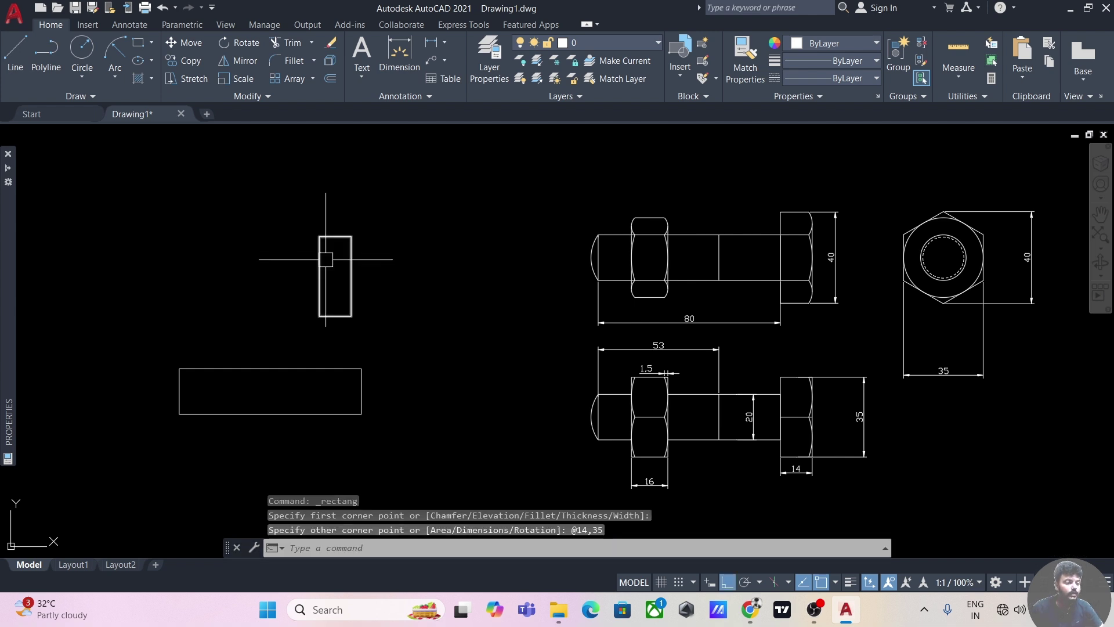
Move the head rectangle by its left edge midpoint to the midpoint of the shank's right edge
click(351, 268)
click(183, 42)
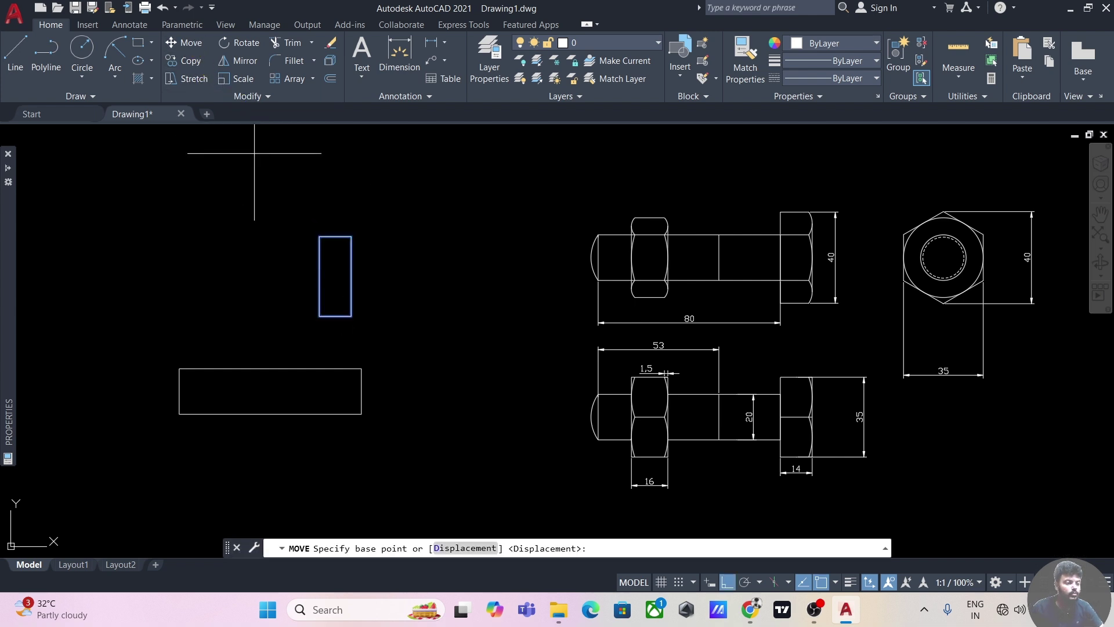
click(319, 276)
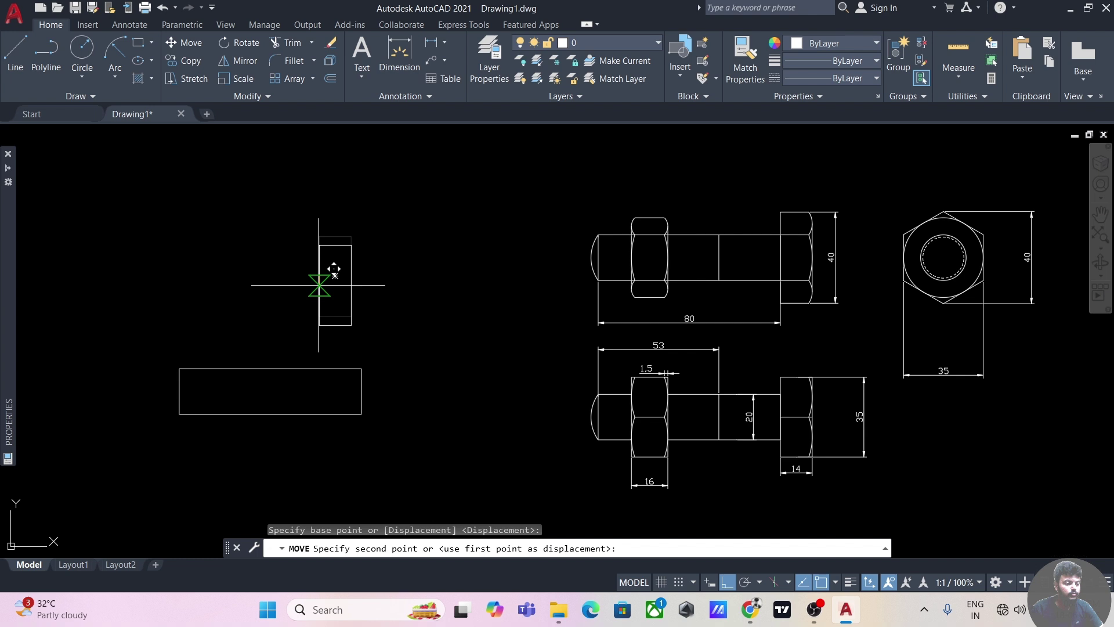
click(364, 390)
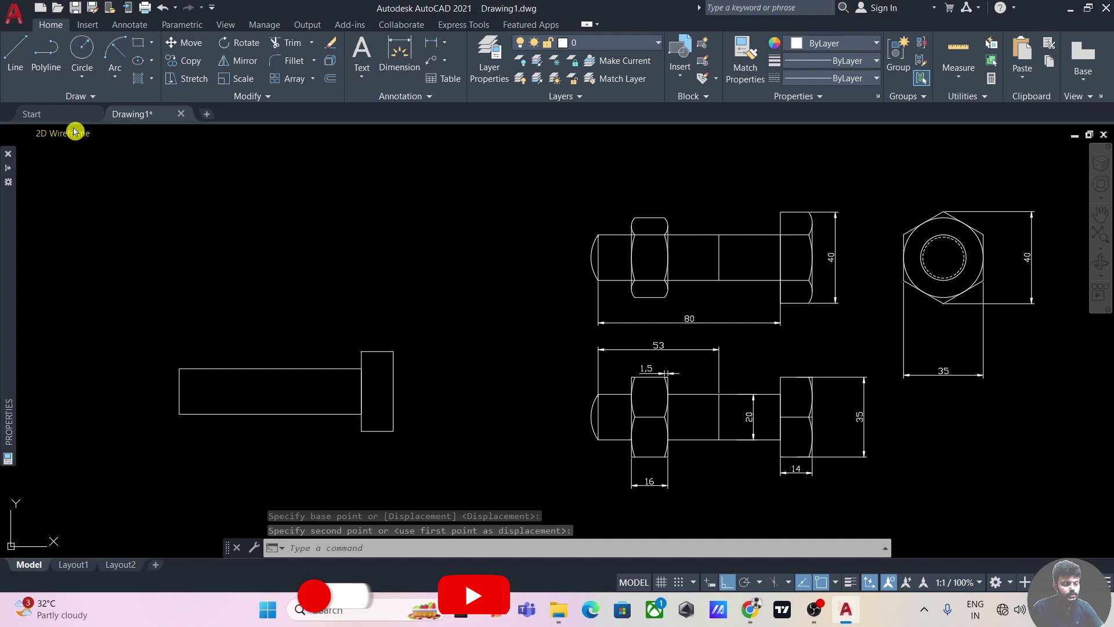
click(15, 52)
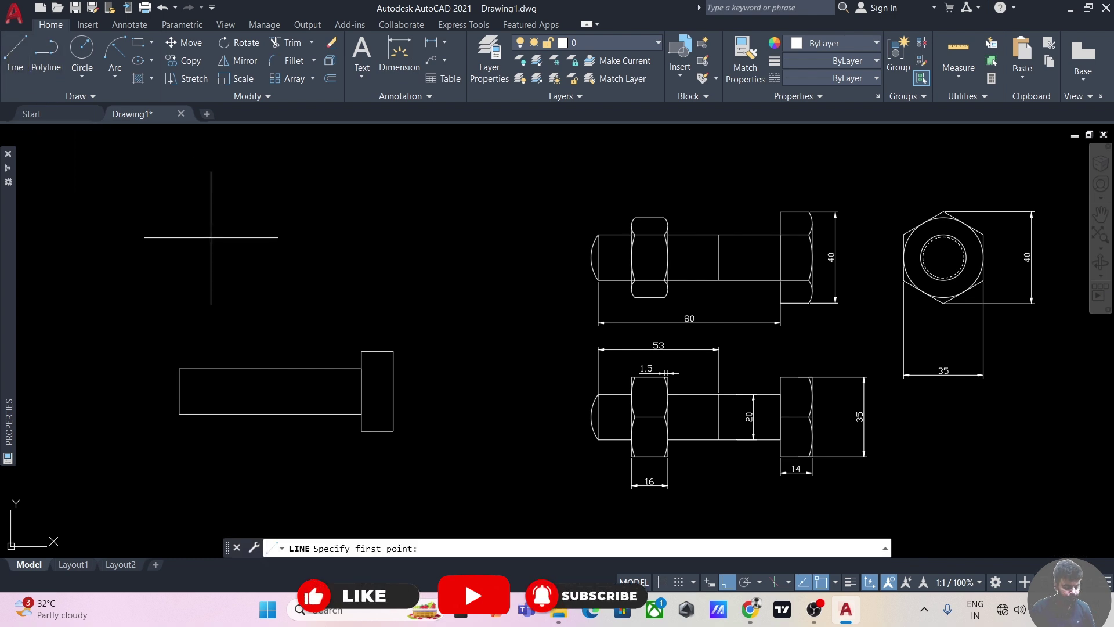
text(from)
key(Return)
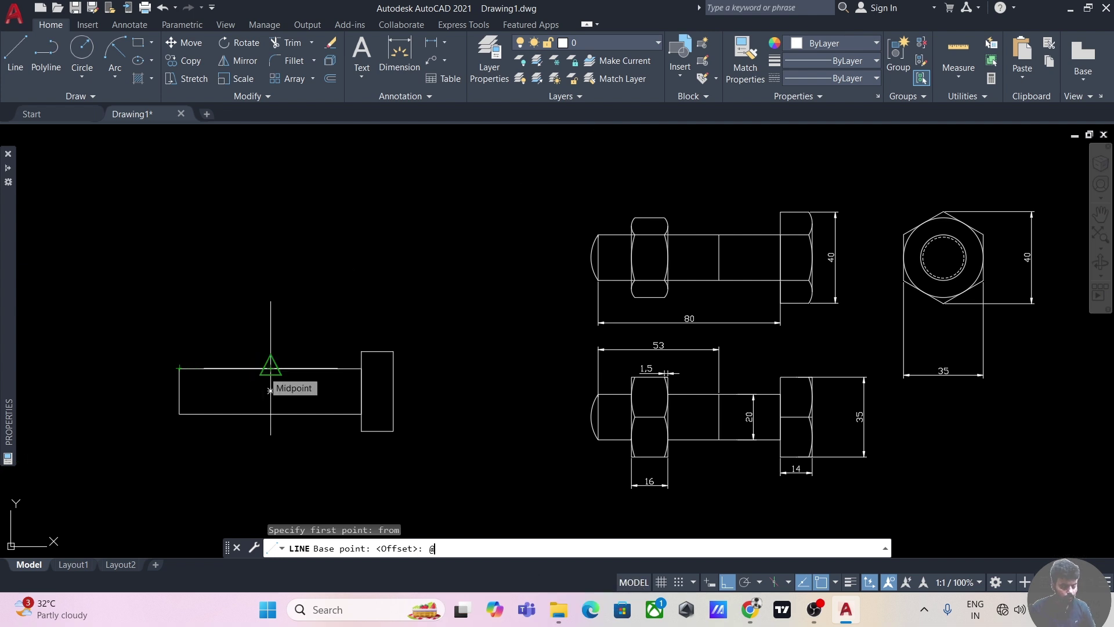
text(@53,0)
key(Return)
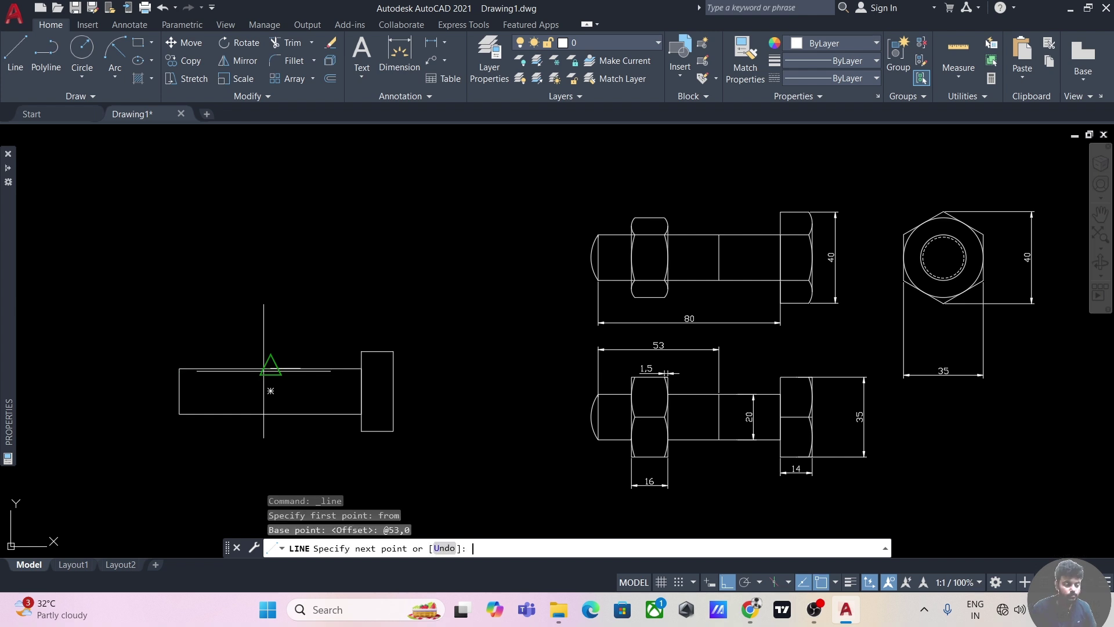
click(299, 414)
key(Escape)
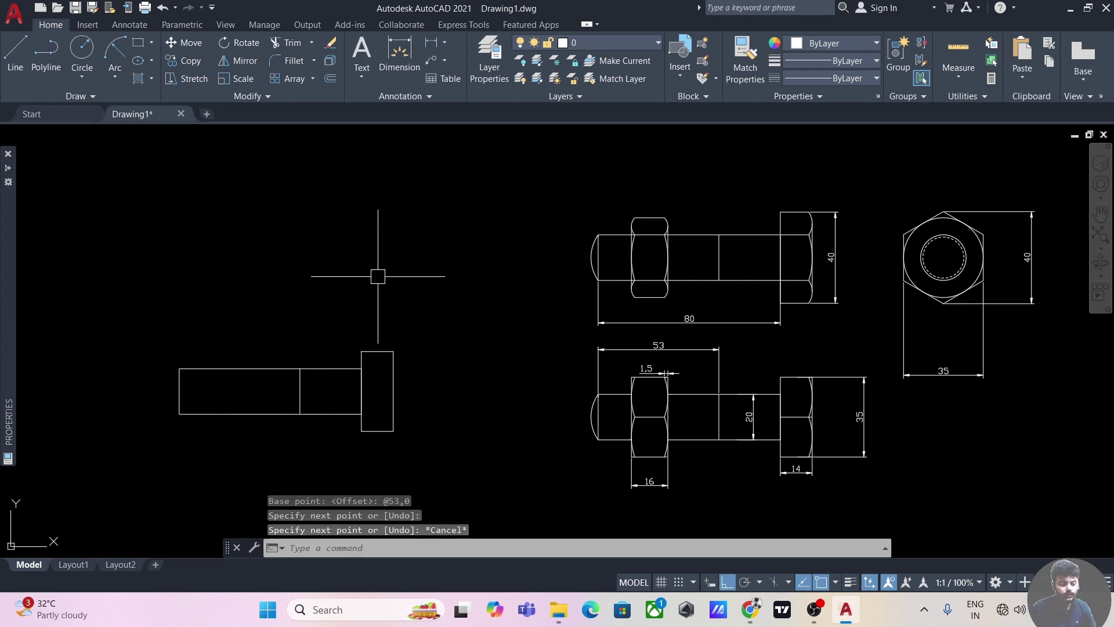
Draw a 16 by 35 rectangle for the nut above the shank
middle_drag(343, 282, 365, 276)
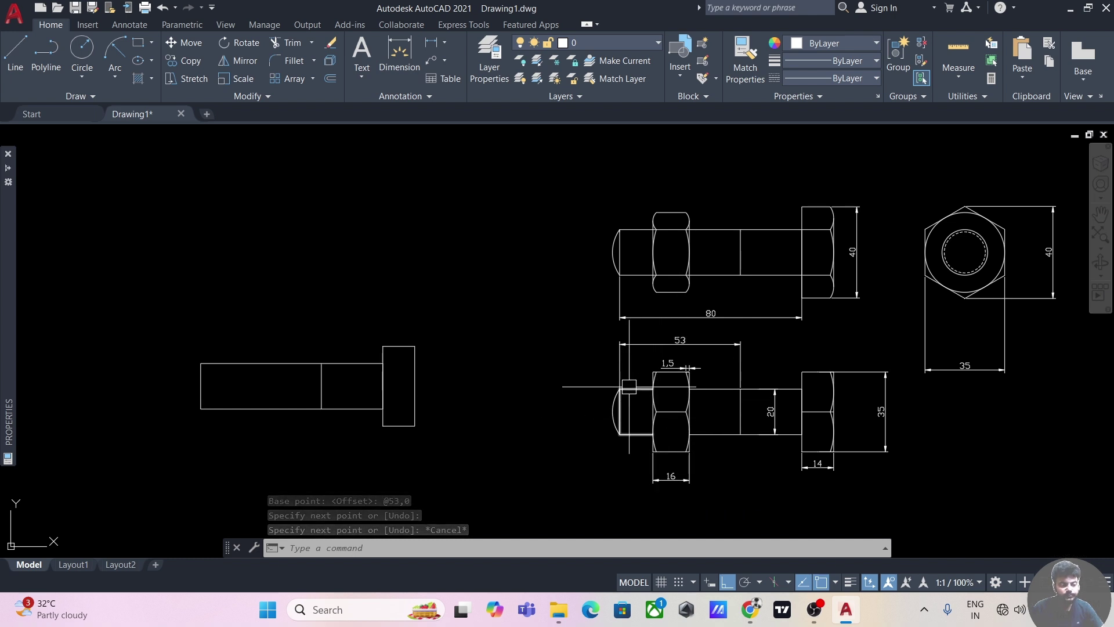
middle_drag(544, 414, 543, 398)
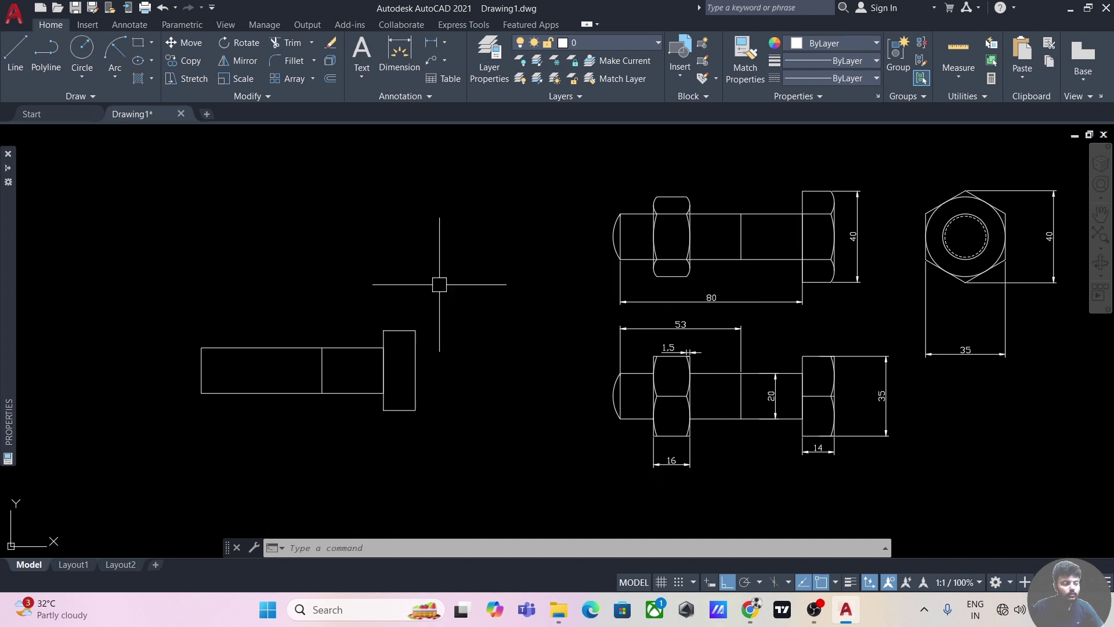
click(138, 42)
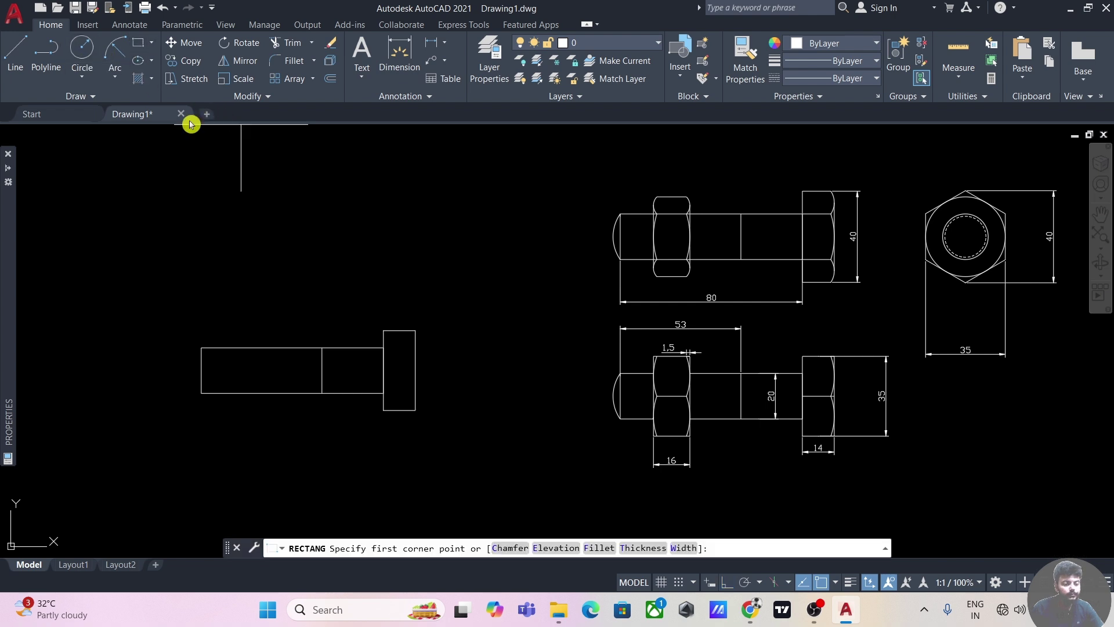
click(237, 304)
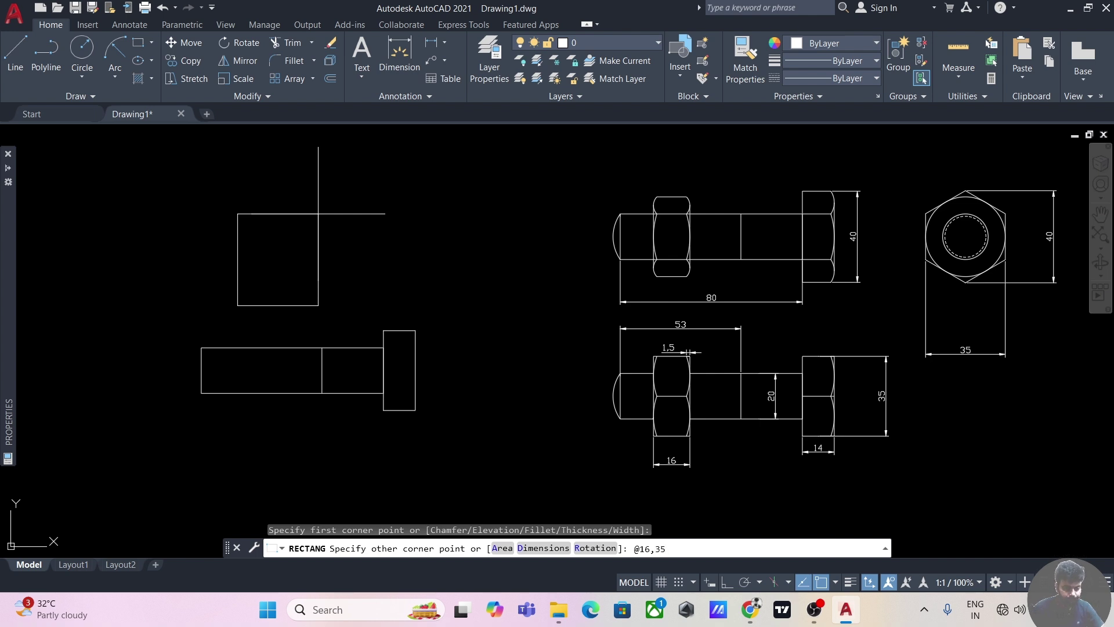
key(Return)
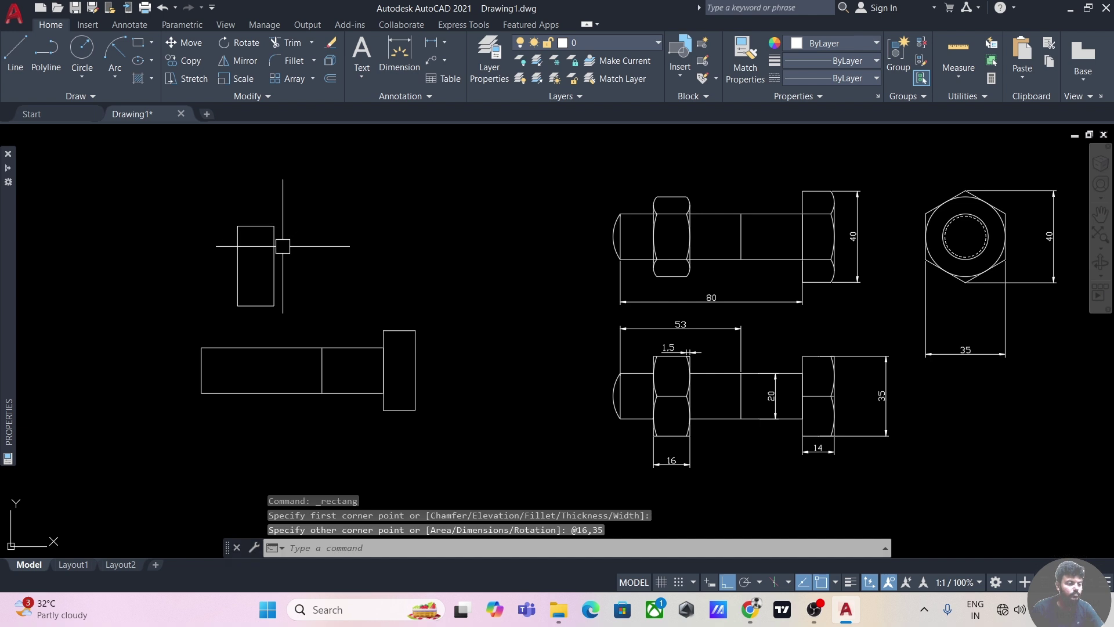
Move the nut rectangle by its right edge midpoint to the geometric center of the shank
click(274, 241)
click(186, 43)
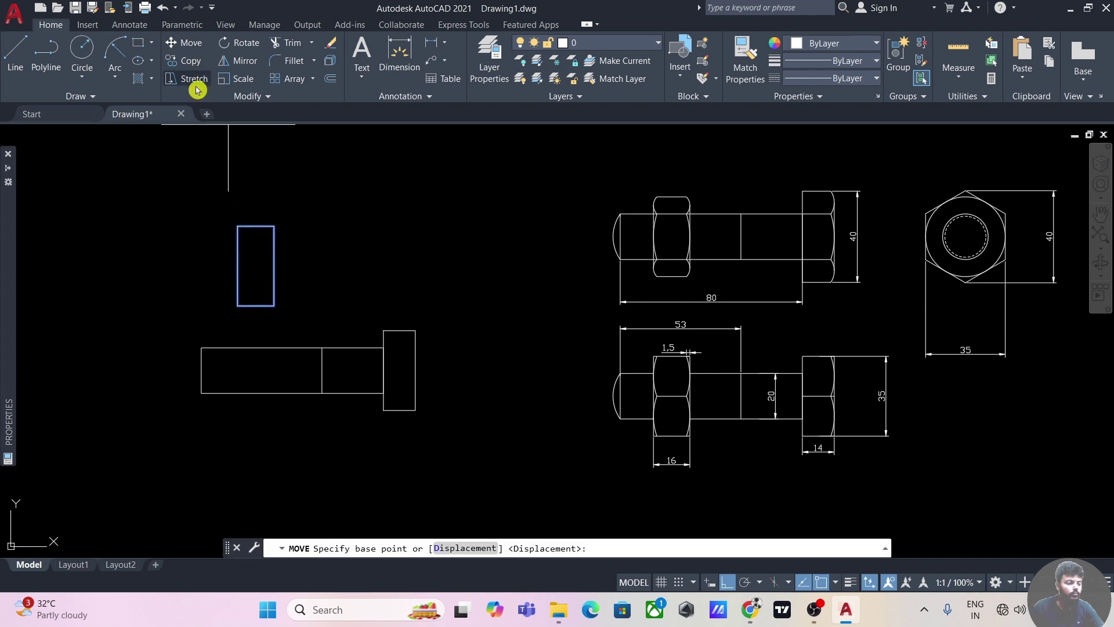
click(274, 266)
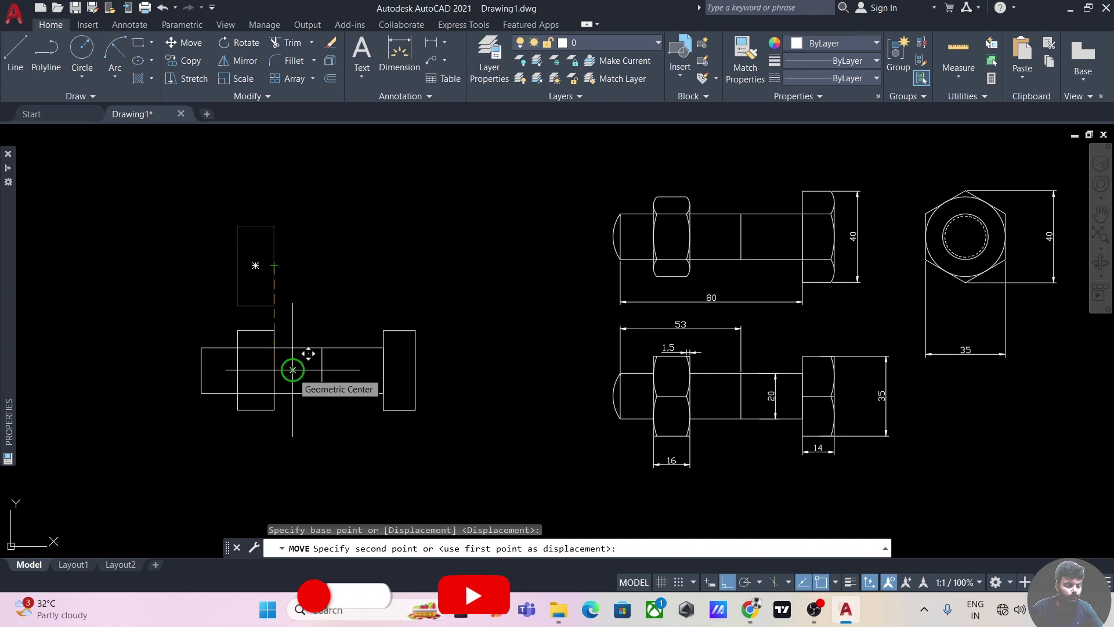
click(293, 370)
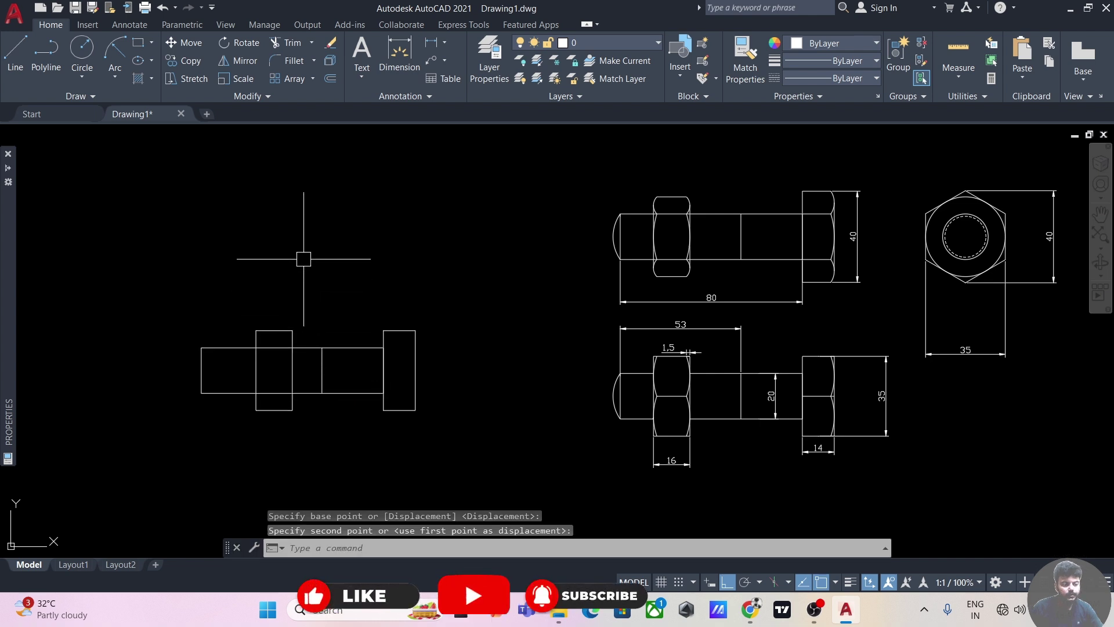
key(Escape)
Move the nut rectangle horizontally along the shank, closer to the shank's left end
mouse_move(279, 285)
middle_down()
mouse_move(288, 261)
mouse_move(257, 273)
middle_up()
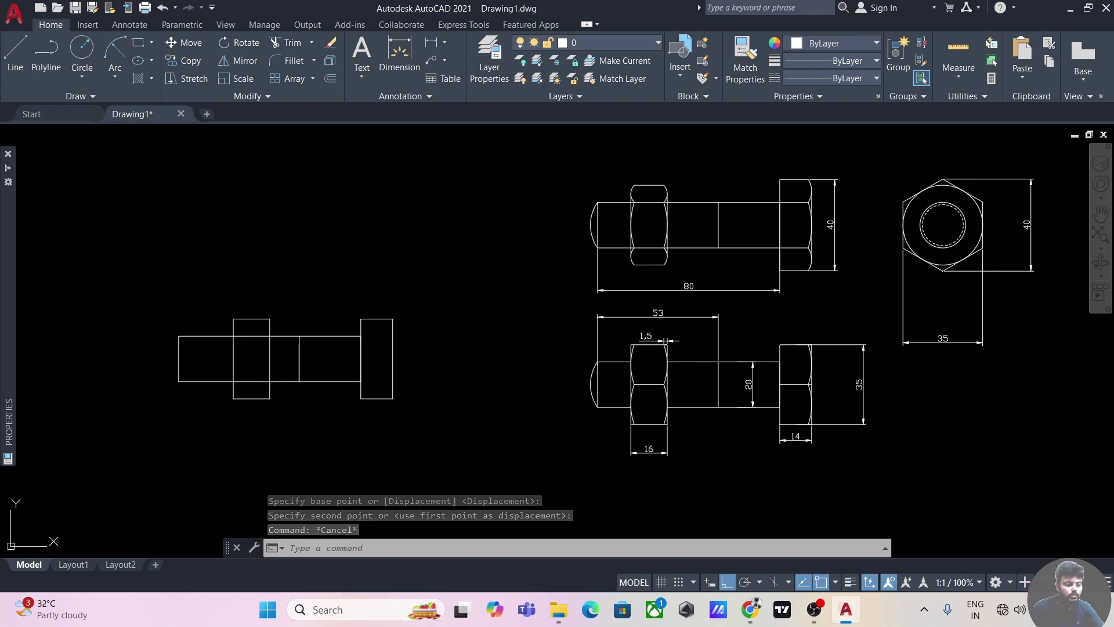
click(234, 348)
click(184, 43)
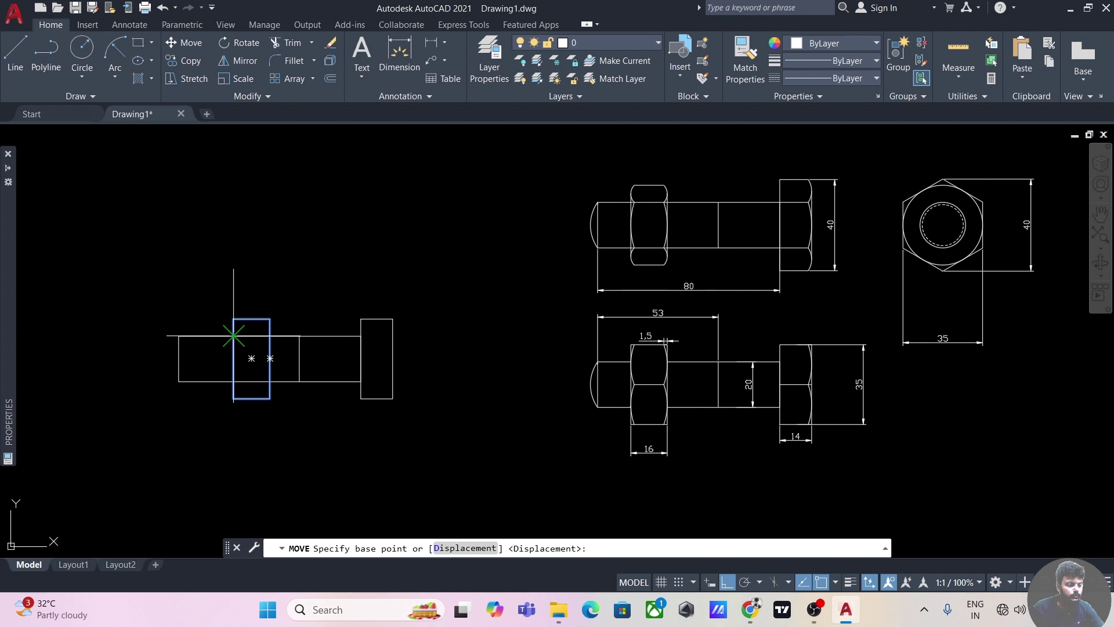
click(233, 335)
click(223, 316)
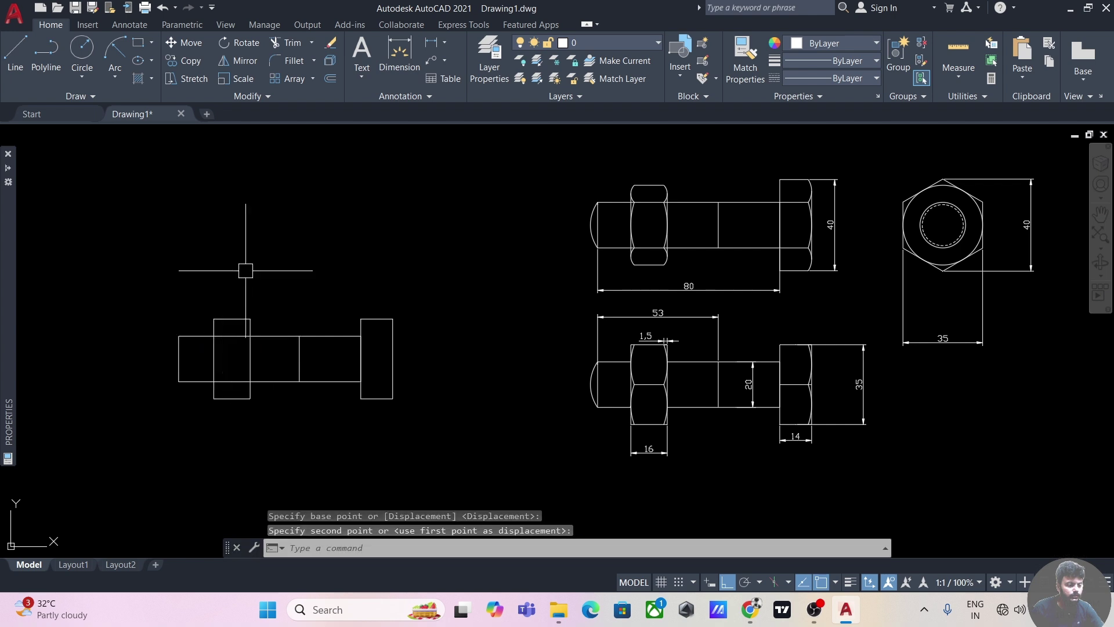
key(Escape)
Draw a horizontal centre line from the midpoint of the shank's left edge to the midpoint of the head's right edge
mouse_move(276, 229)
middle_down()
mouse_move(305, 230)
mouse_move(290, 210)
middle_up()
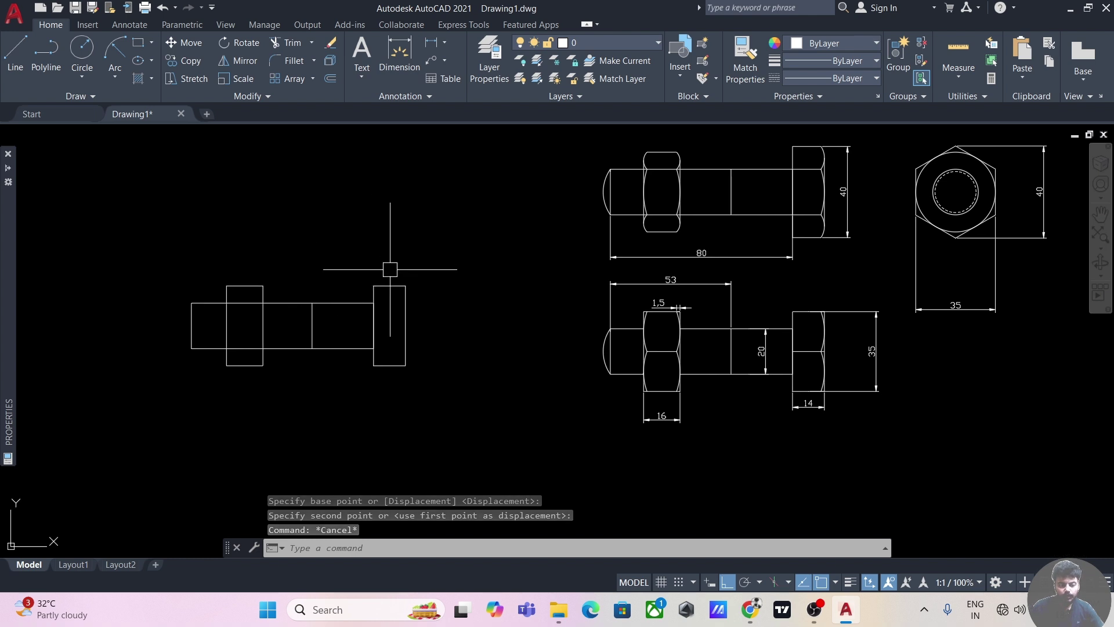
click(15, 57)
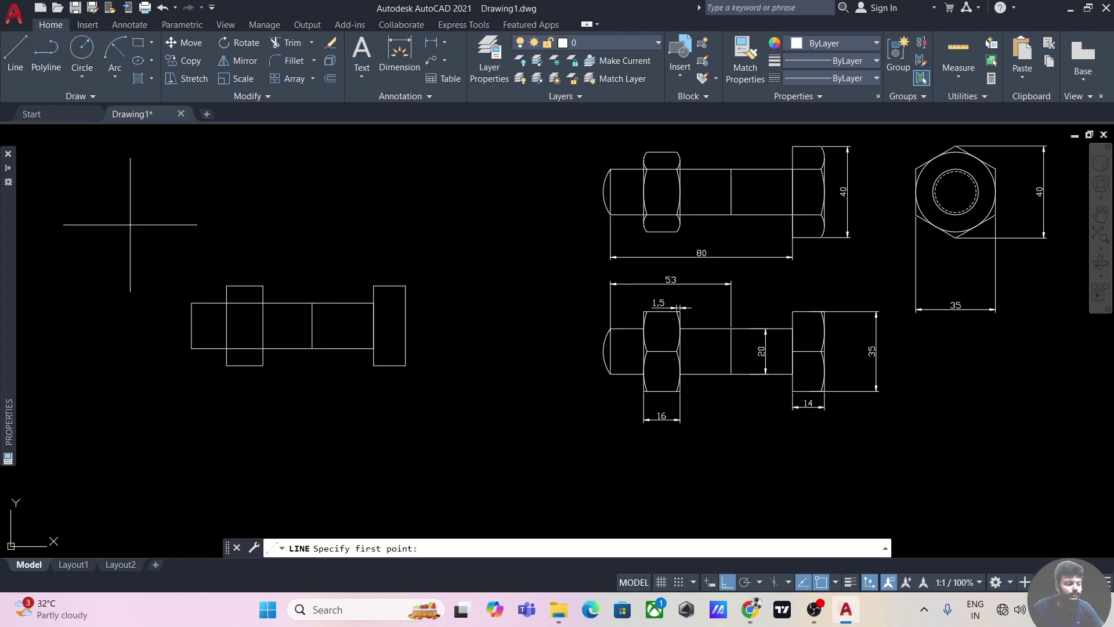
click(192, 334)
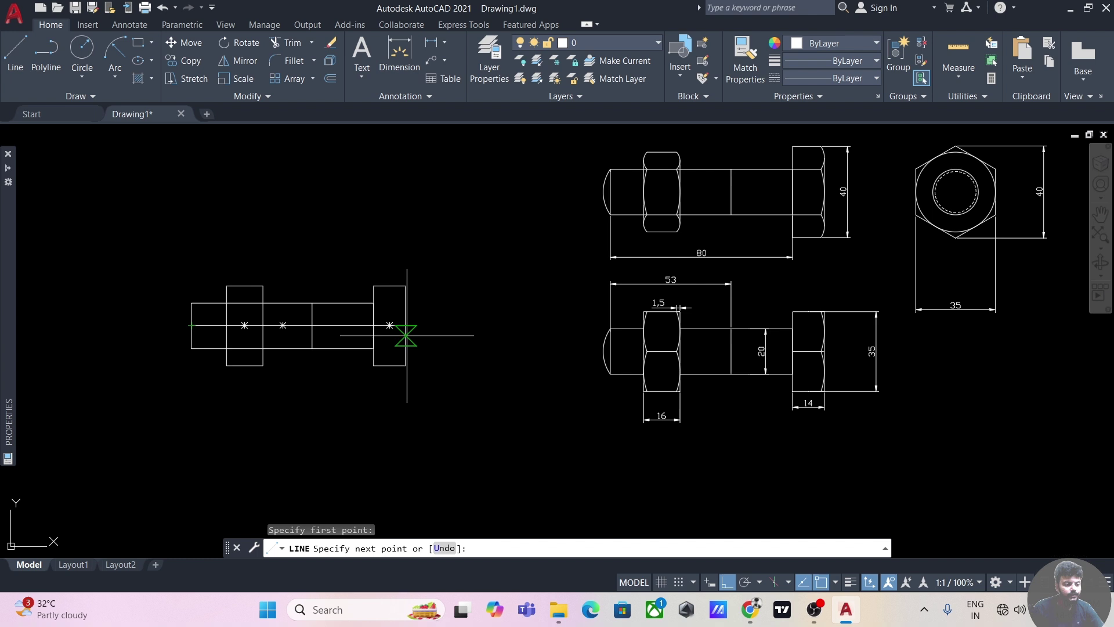
key(Escape)
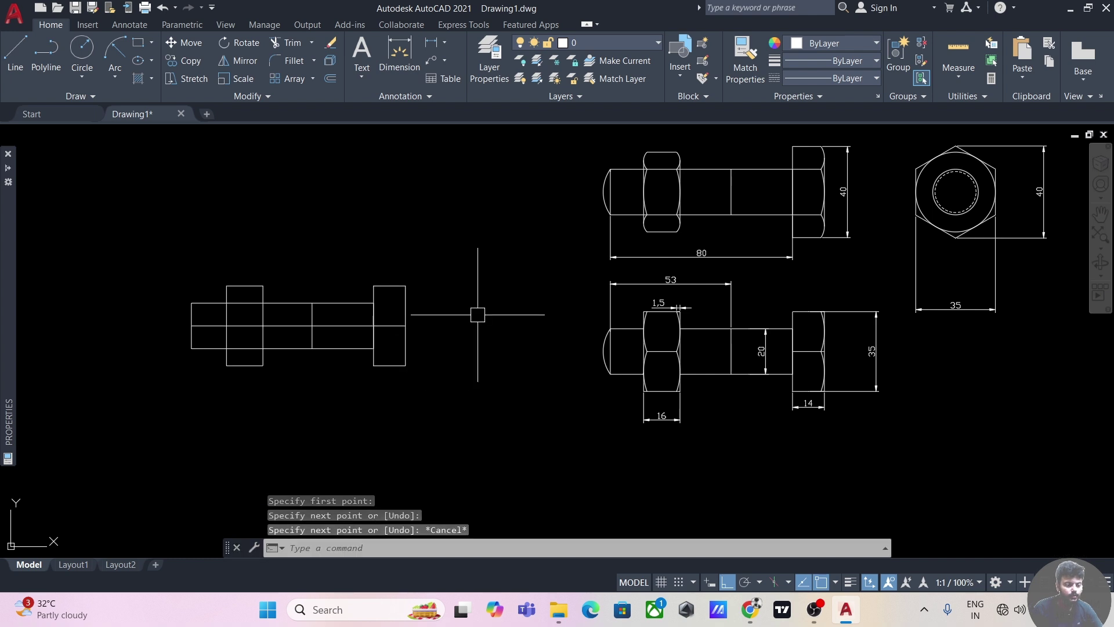
Draw a 1.5 line inward from the nut's upper right corner and continue it vertically down to the nut's lower edge
scroll(682, 305, up, 2)
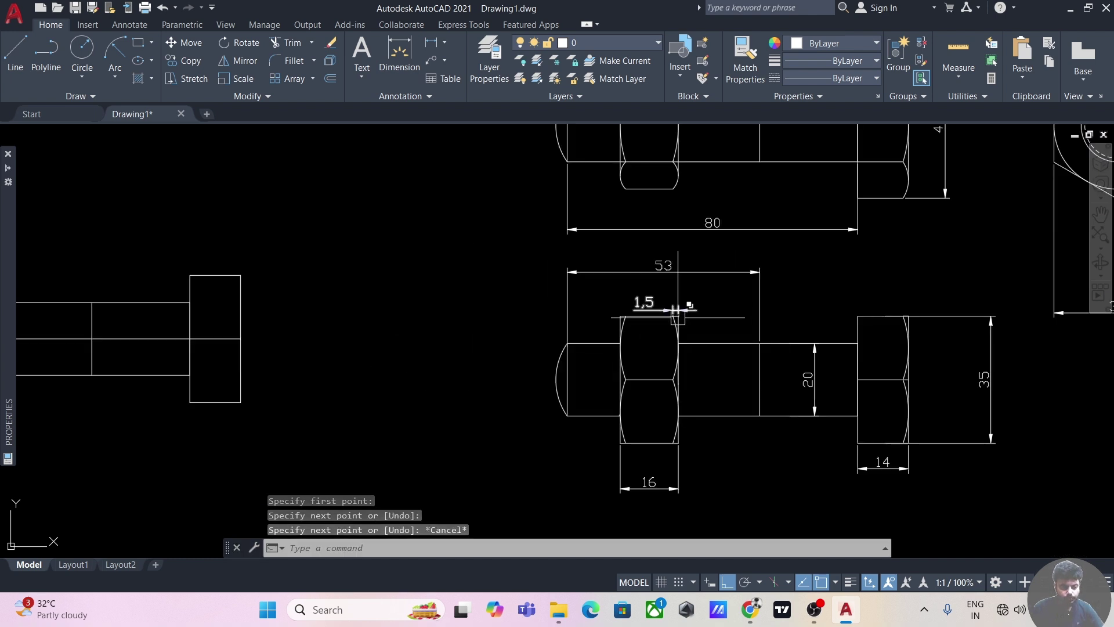
scroll(365, 355, down, 3)
middle_drag(366, 355, 428, 333)
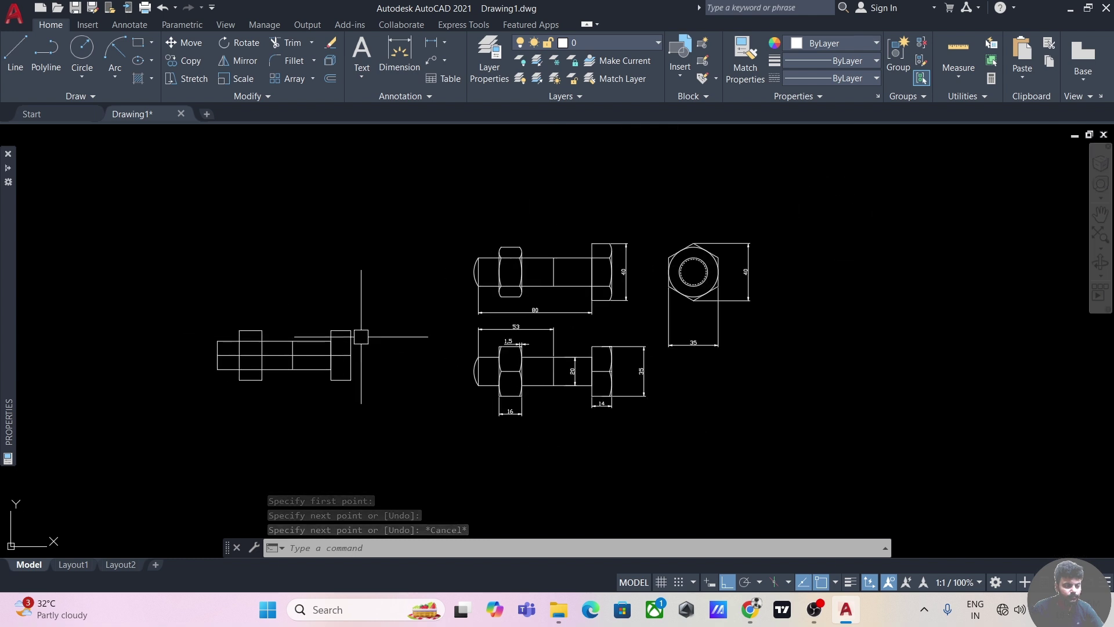
scroll(252, 287, up, 1)
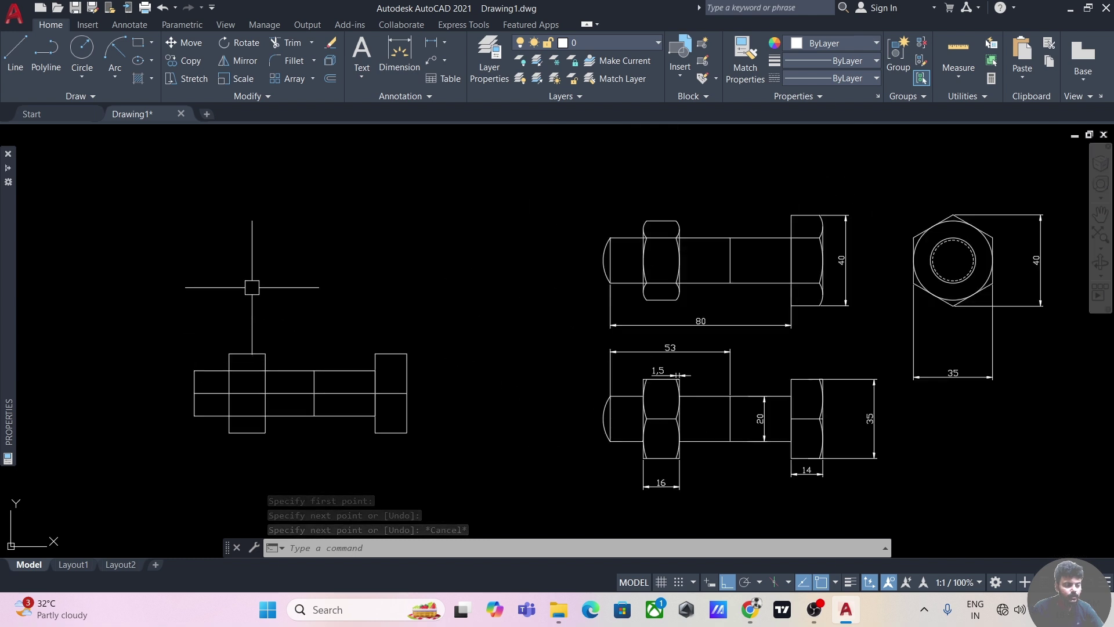
click(15, 54)
scroll(261, 340, up, 4)
click(271, 373)
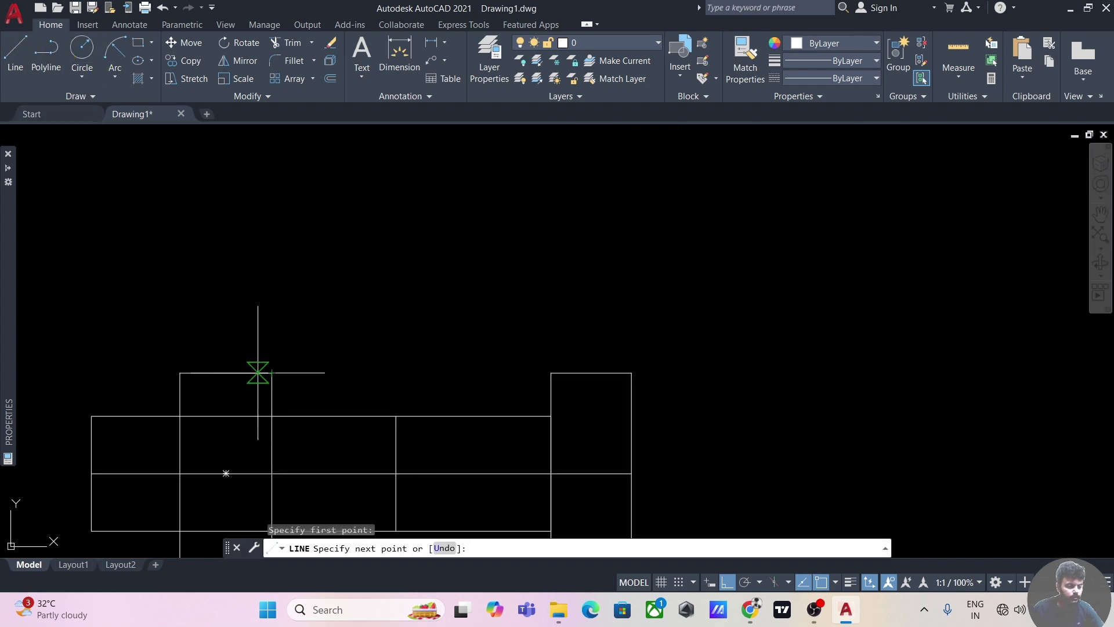
text(1.5)
key(Return)
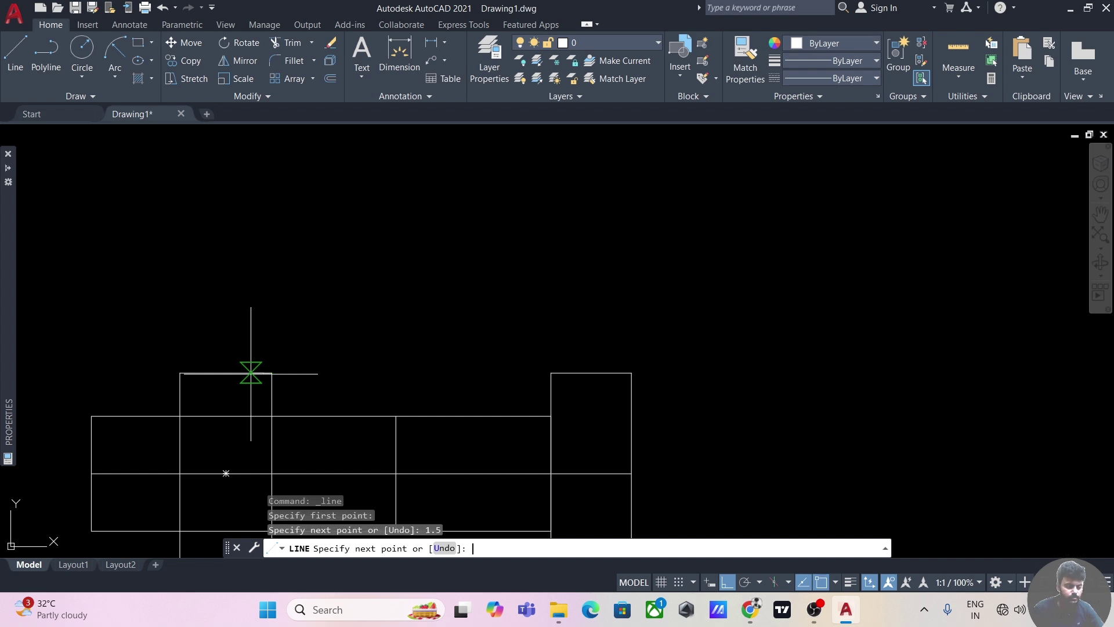
middle_drag(272, 414, 235, 291)
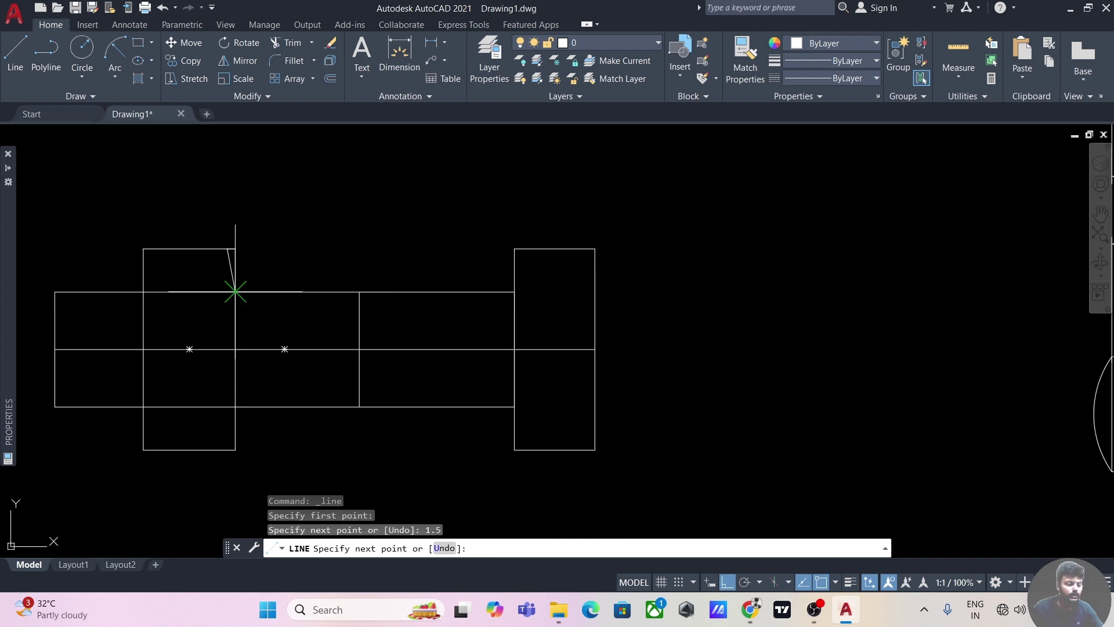
click(226, 449)
key(Escape)
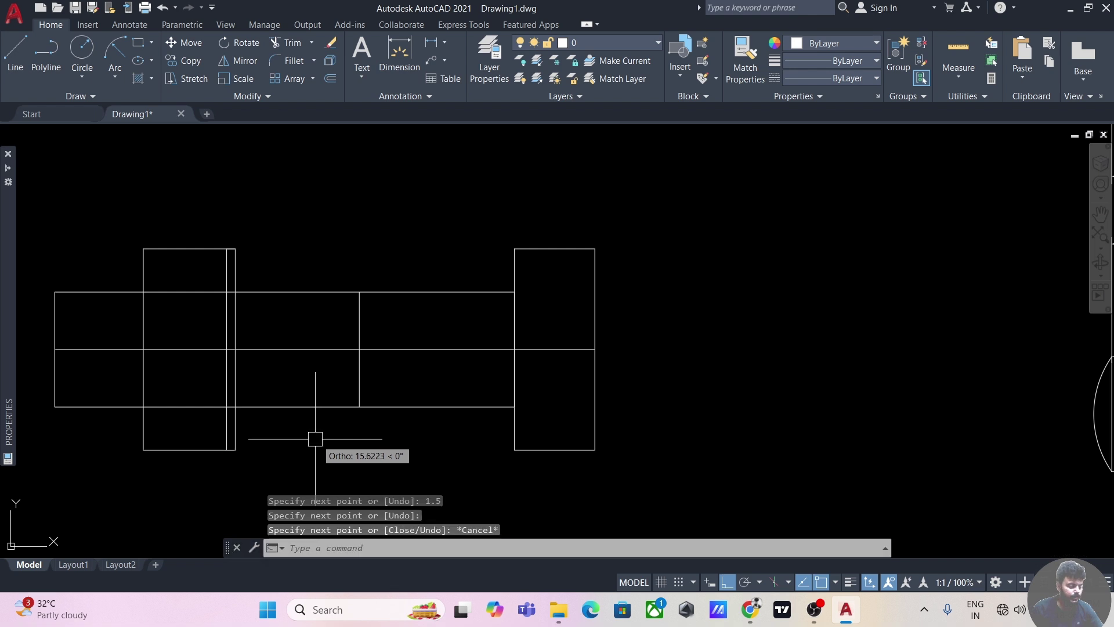
scroll(302, 437, down, 4)
scroll(393, 373, up, 4)
scroll(550, 366, down, 3)
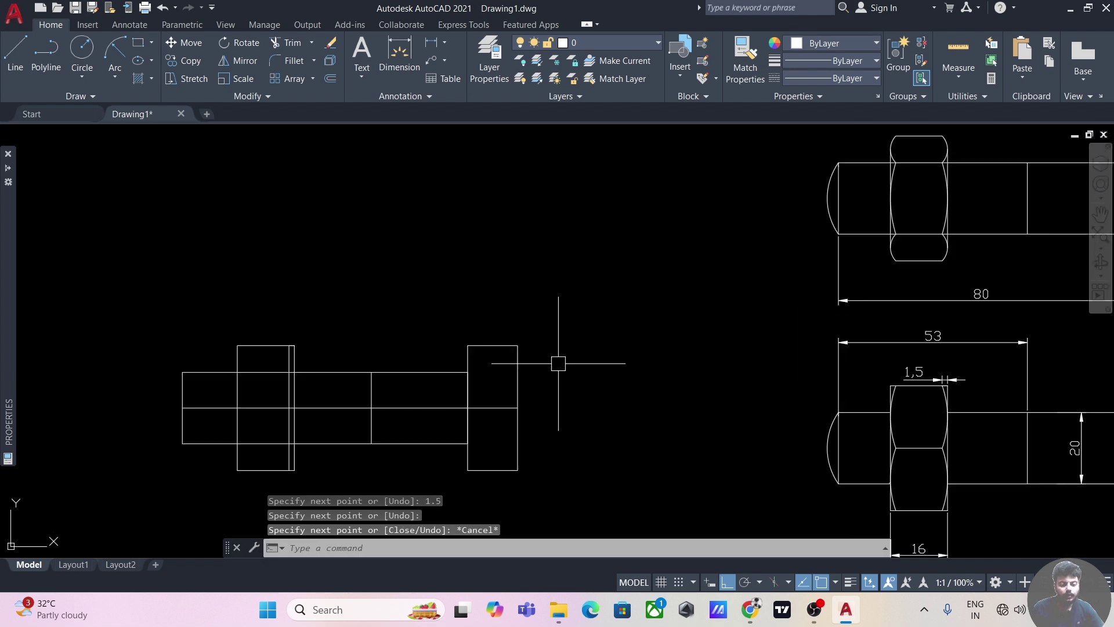
Draw a three-point circle from the nut's 1.5 offset line at the centre line, tangent to the nut's right edge, to the offset line's upper end
scroll(534, 310, up, 1)
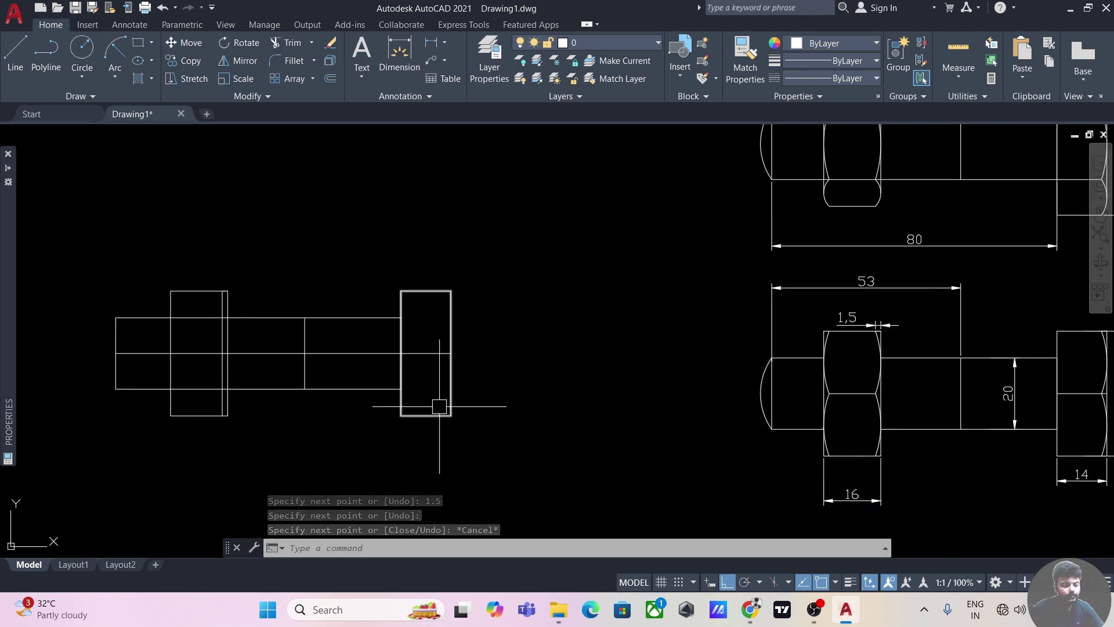
scroll(367, 435, up, 2)
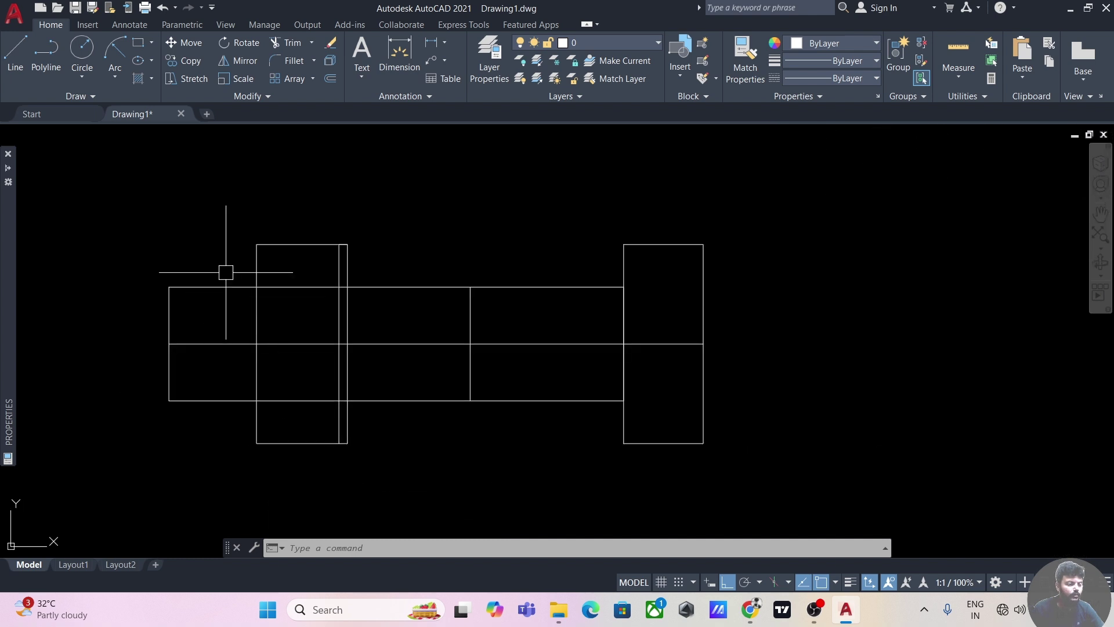
click(82, 77)
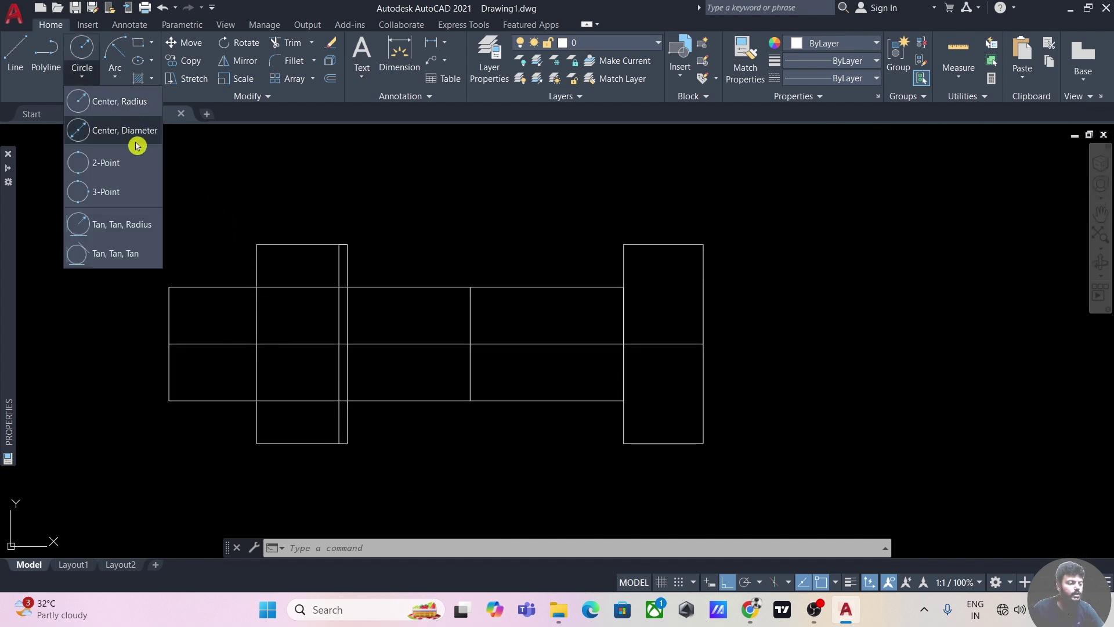
click(132, 194)
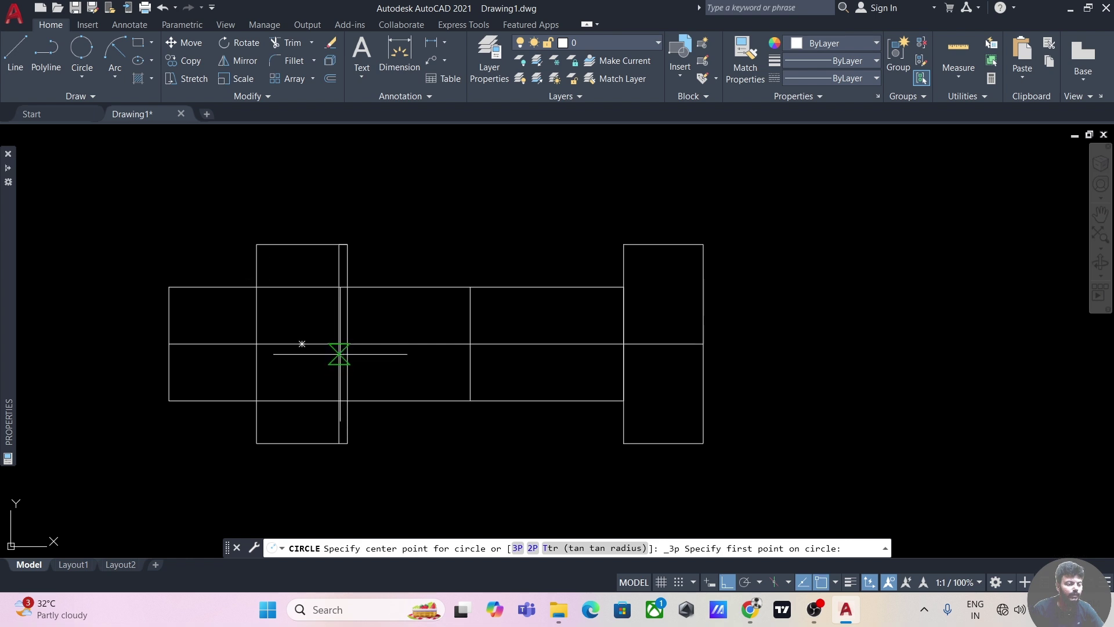
click(339, 343)
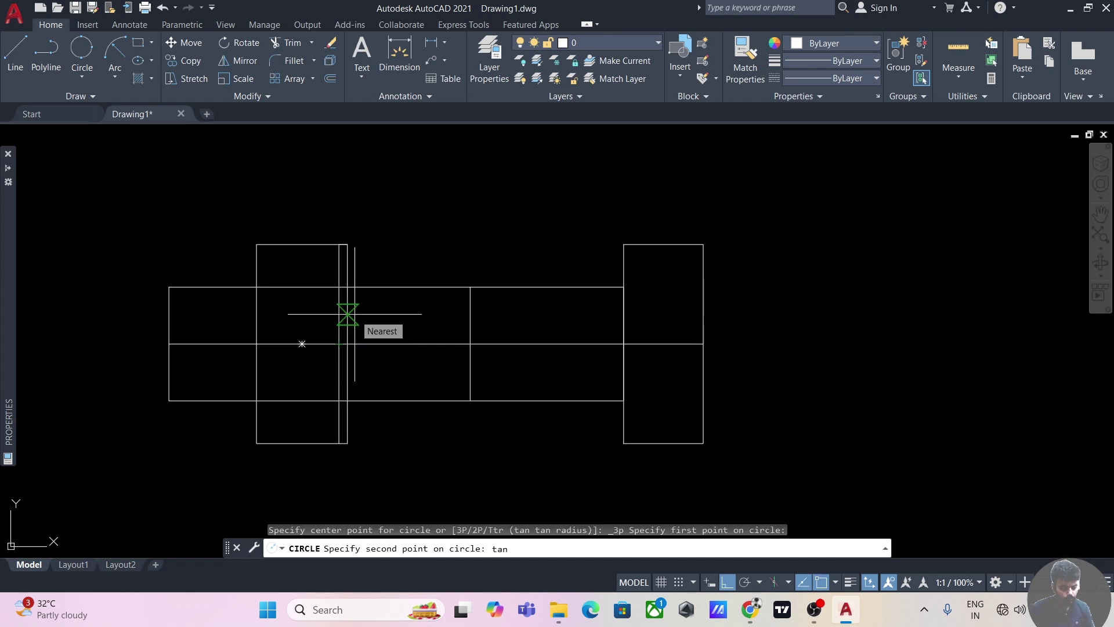
key(Return)
scroll(354, 311, up, 6)
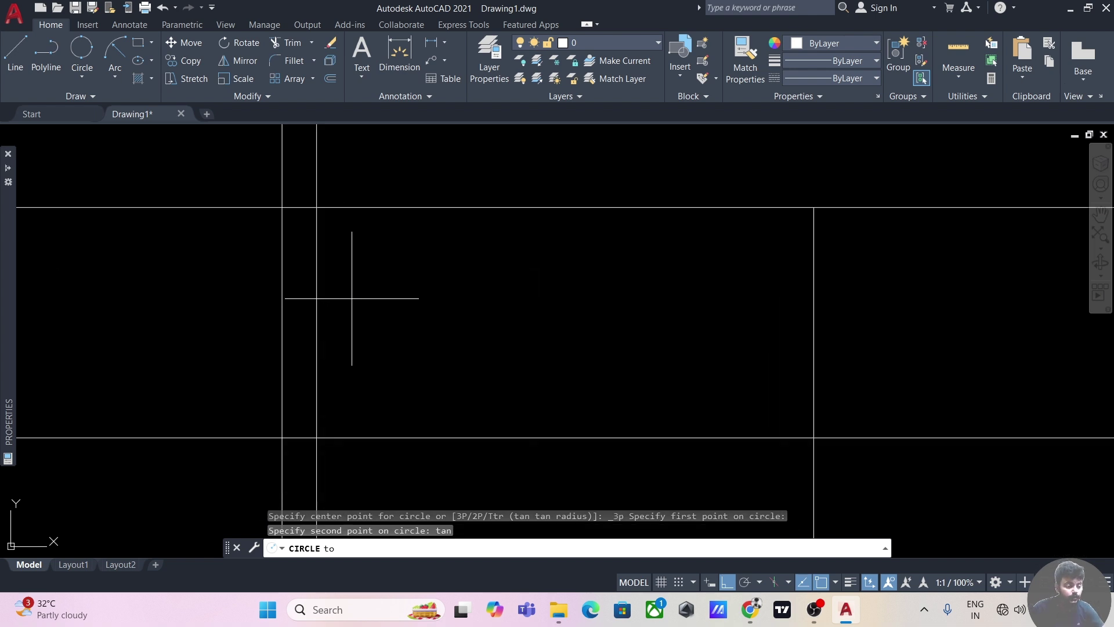
click(317, 290)
scroll(318, 291, down, 4)
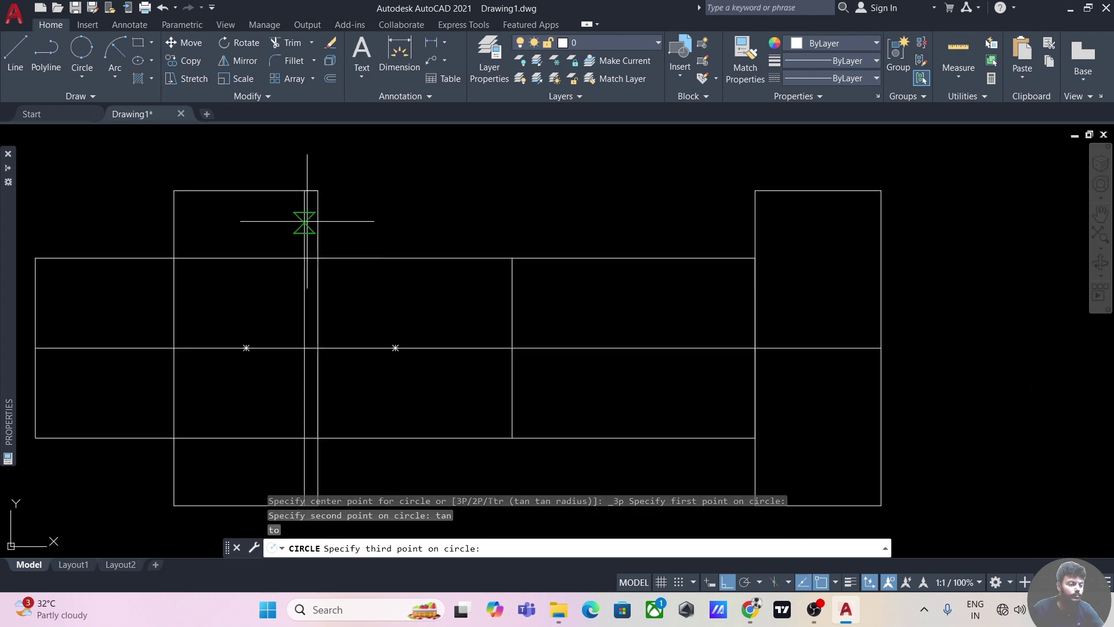
click(306, 203)
scroll(428, 182, down, 2)
middle_drag(428, 182, 493, 265)
key(Escape)
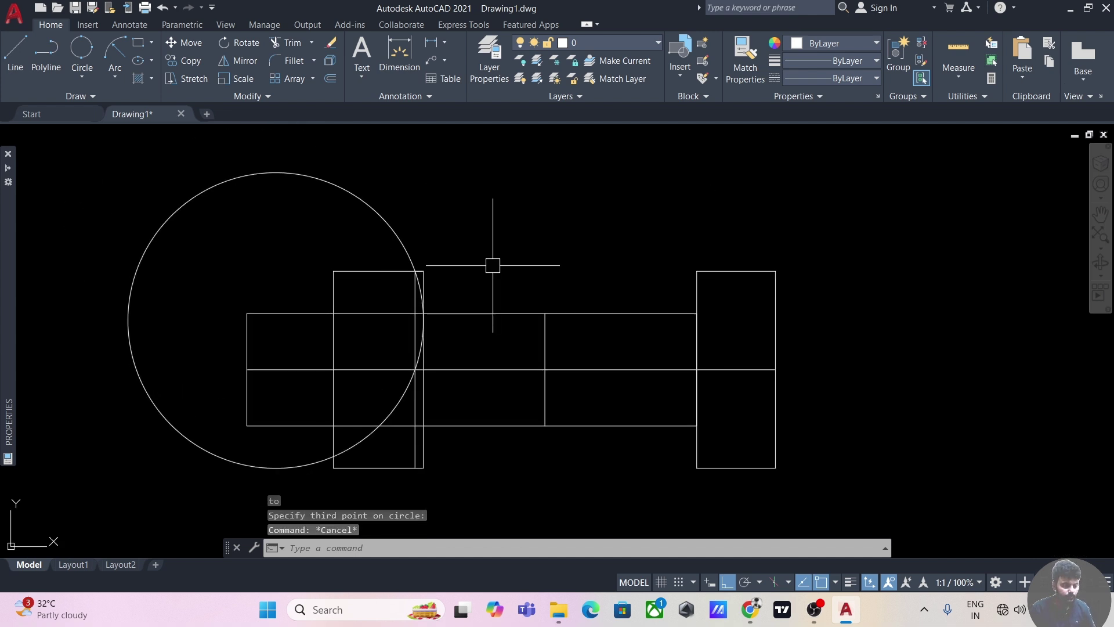
Trim the circle down to the short arc inside the nut's upper right edge
text(tr)
key(Return)
click(404, 233)
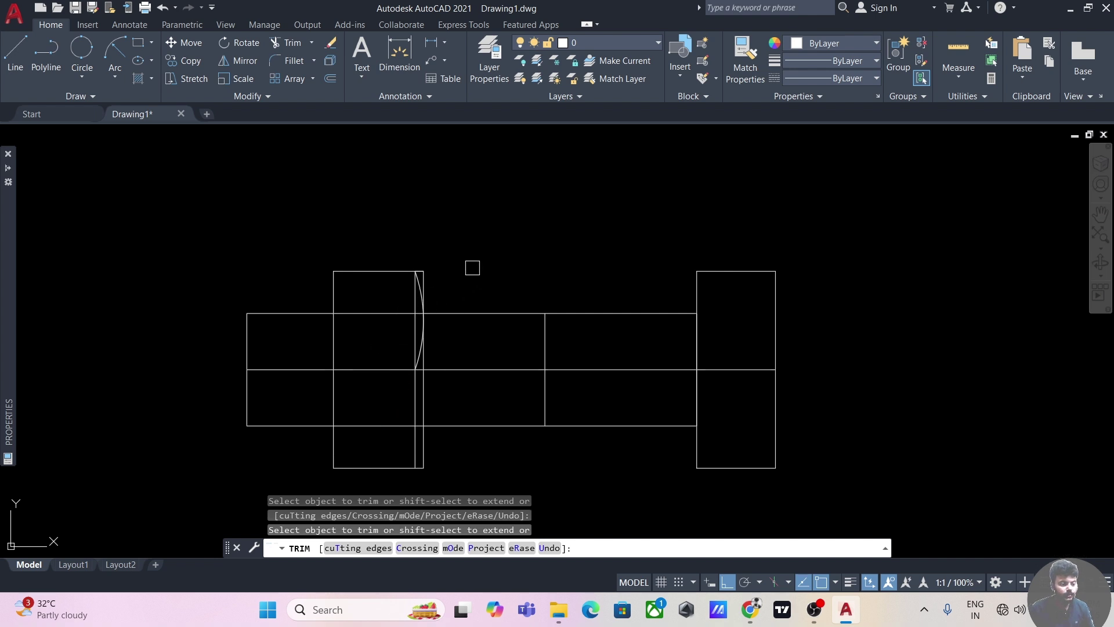
key(Escape)
Copy the nut's arc from its upper endpoint to its lower endpoint on the centre line, filling the nut's lower half
scroll(463, 273, up, 3)
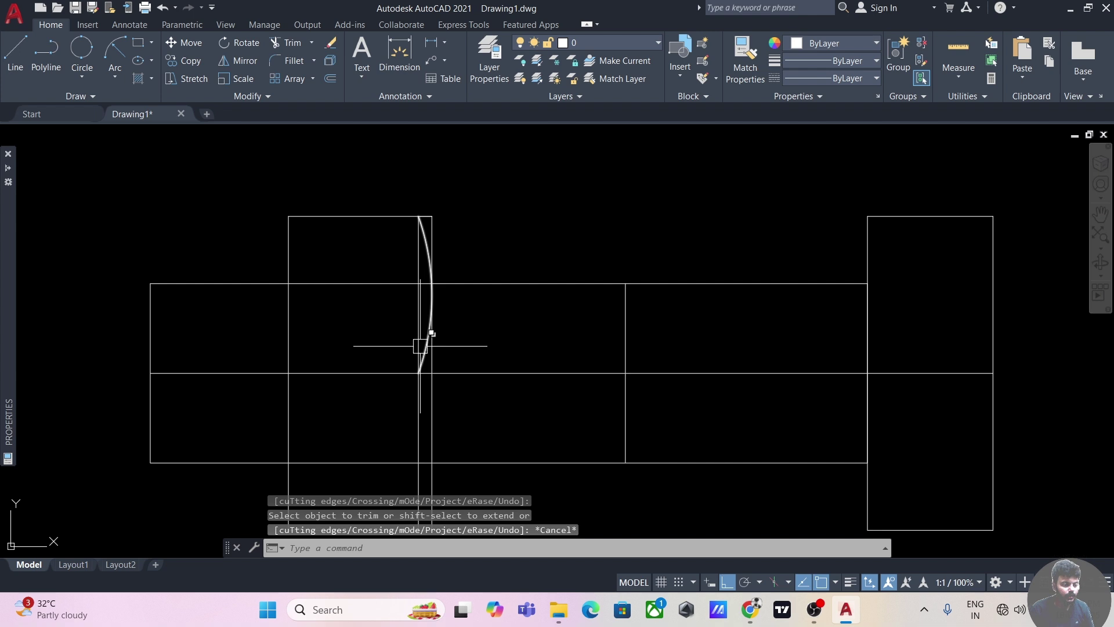
middle_drag(384, 348, 366, 313)
click(409, 318)
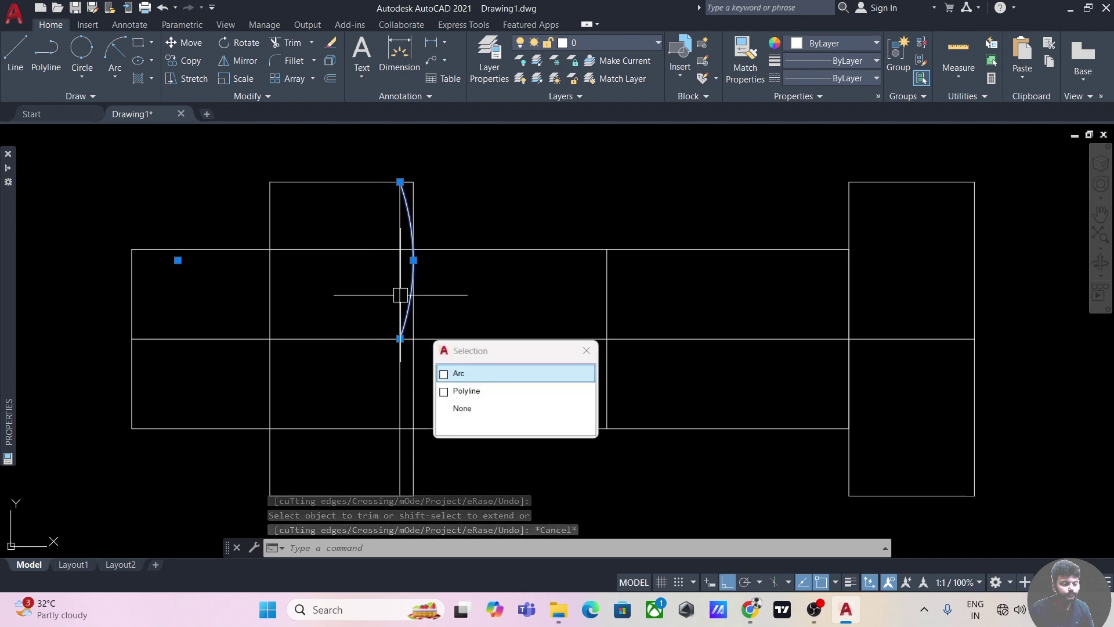
click(190, 60)
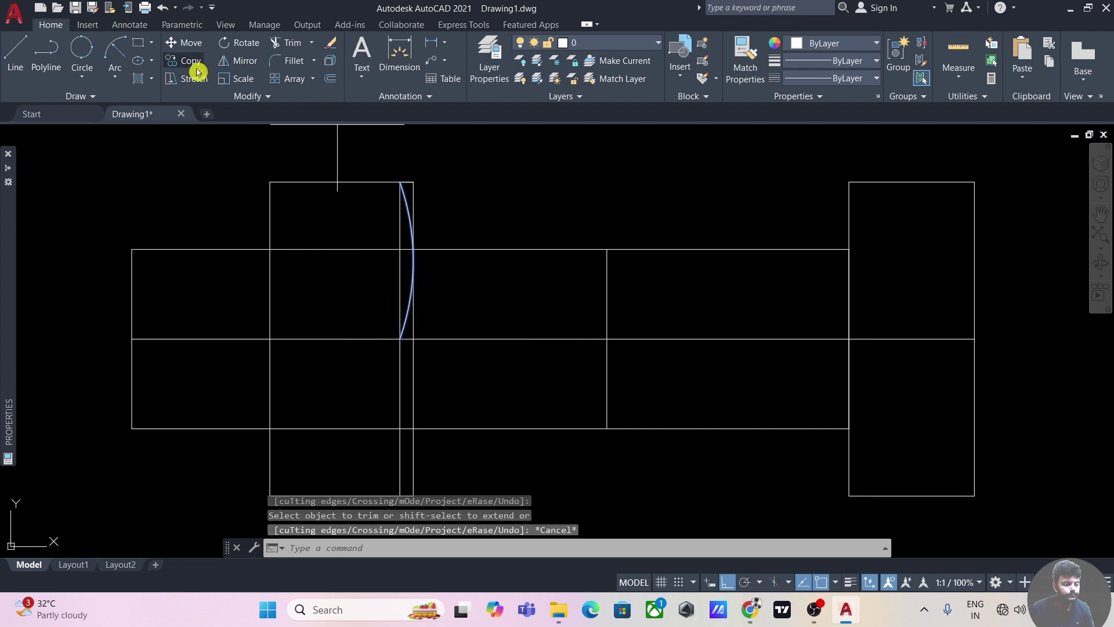
click(400, 183)
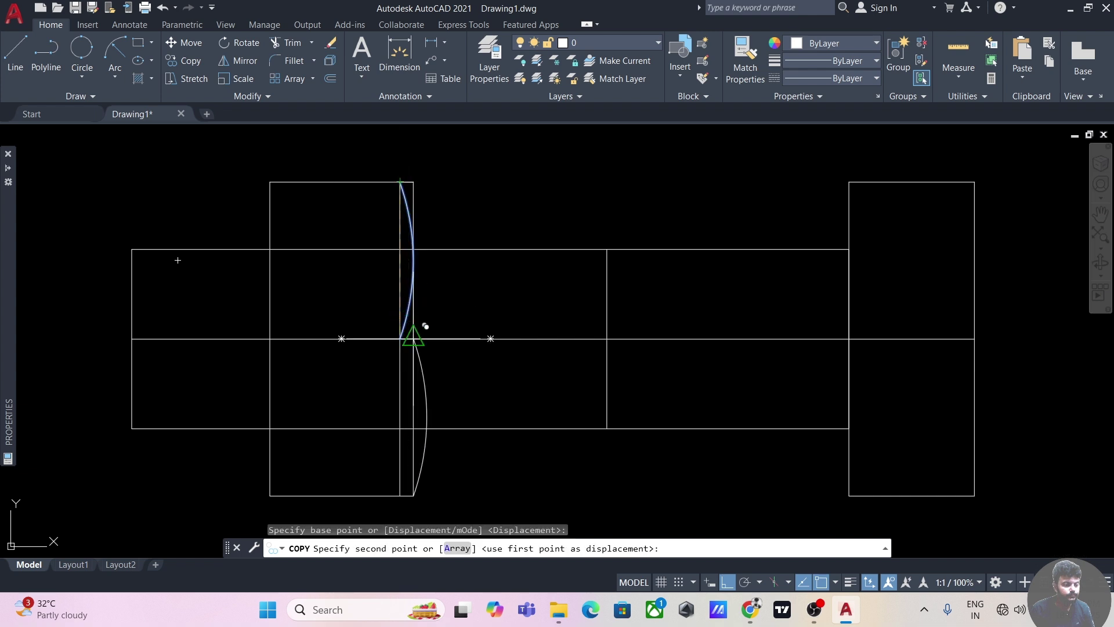
click(402, 339)
key(Escape)
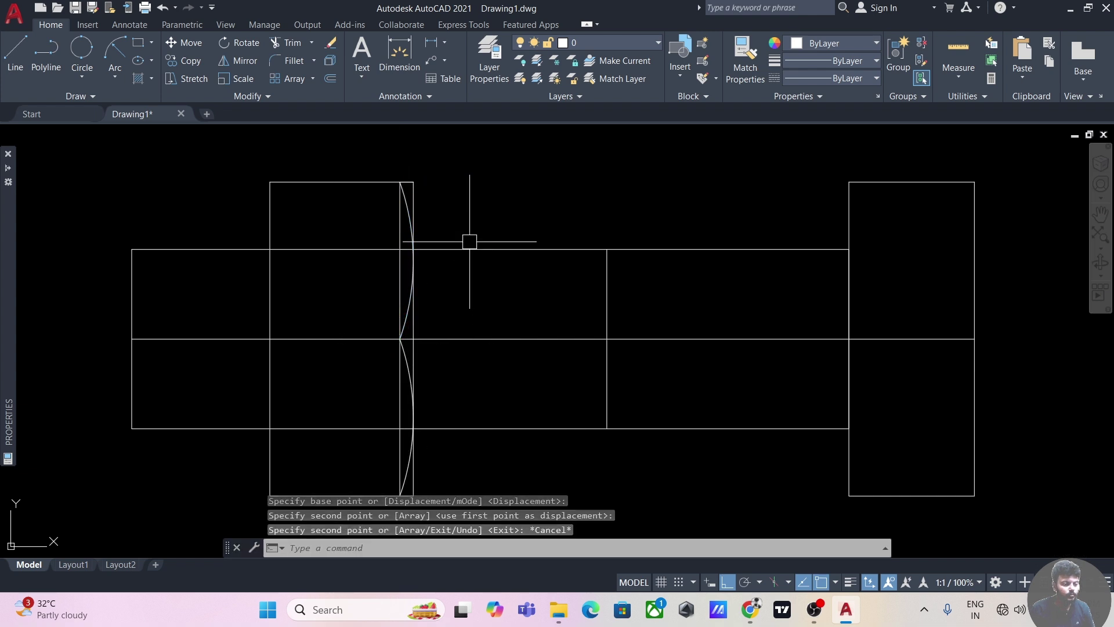
Mirror both nut arcs about the vertical line through the midpoint of the nut's lower edge, keeping the source arcs
scroll(450, 308, up, 5)
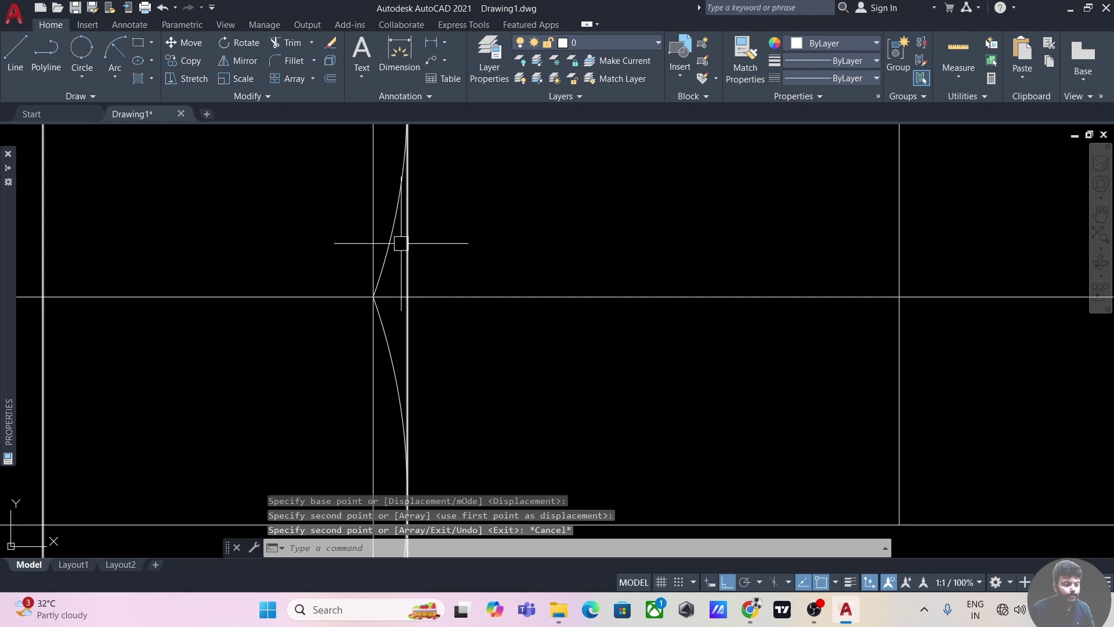
click(393, 244)
click(390, 325)
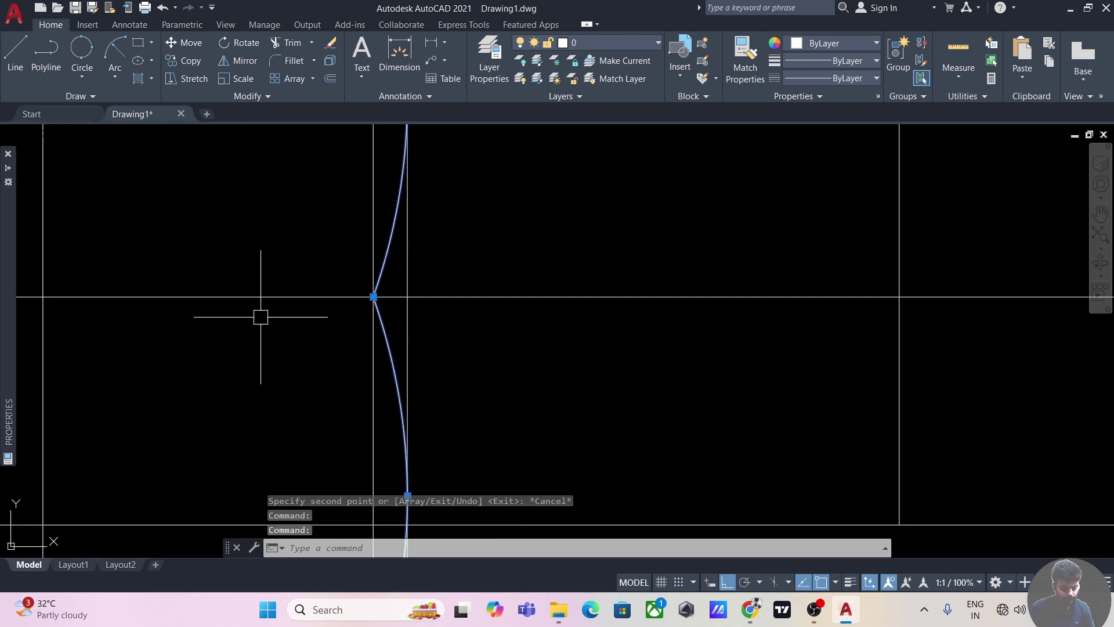
text(,i)
key(Return)
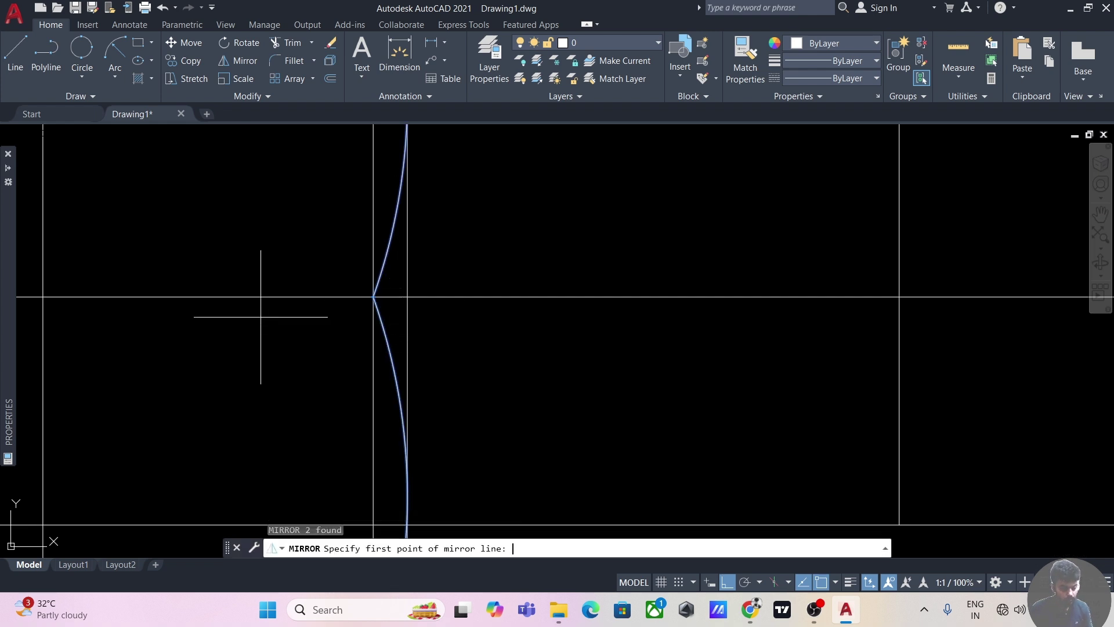
scroll(461, 325, down, 3)
scroll(461, 328, down, 2)
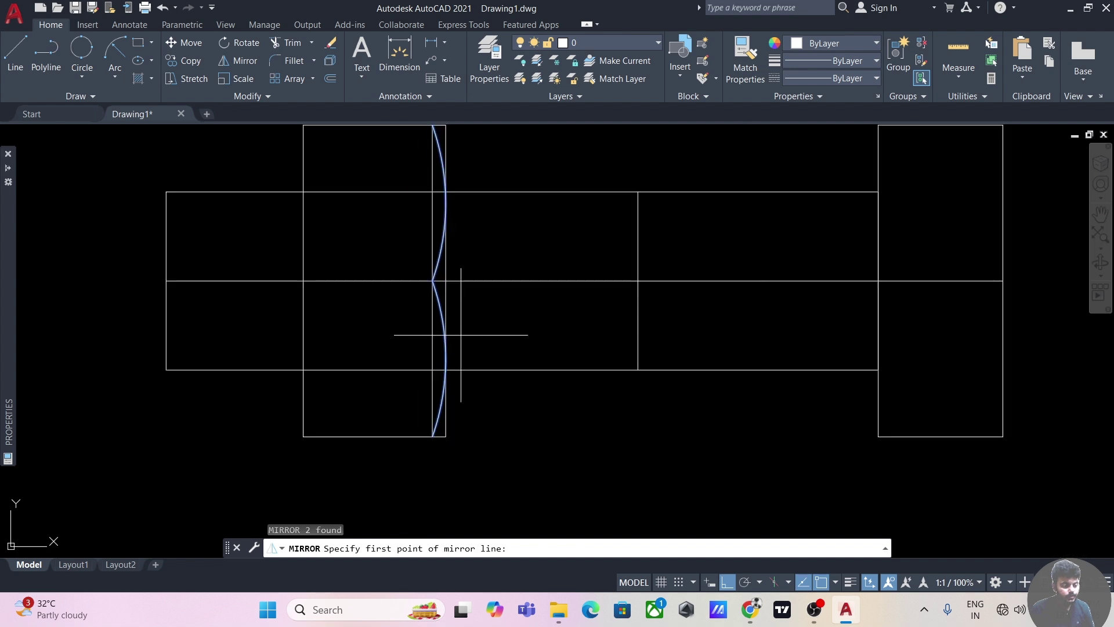
click(374, 436)
click(374, 373)
scroll(483, 426, down, 2)
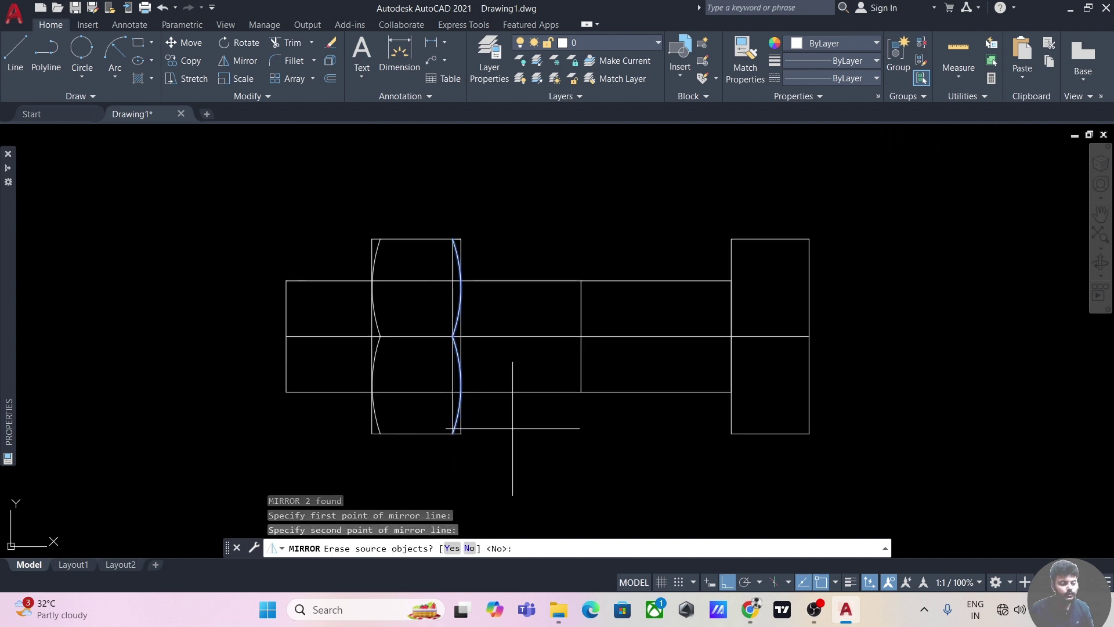
key(Return)
Draw a 1.5 line inward from the bolt head's upper right corner and continue it vertically down to the head's lower edge
scroll(516, 430, down, 3)
middle_drag(542, 437, 423, 438)
scroll(424, 439, up, 2)
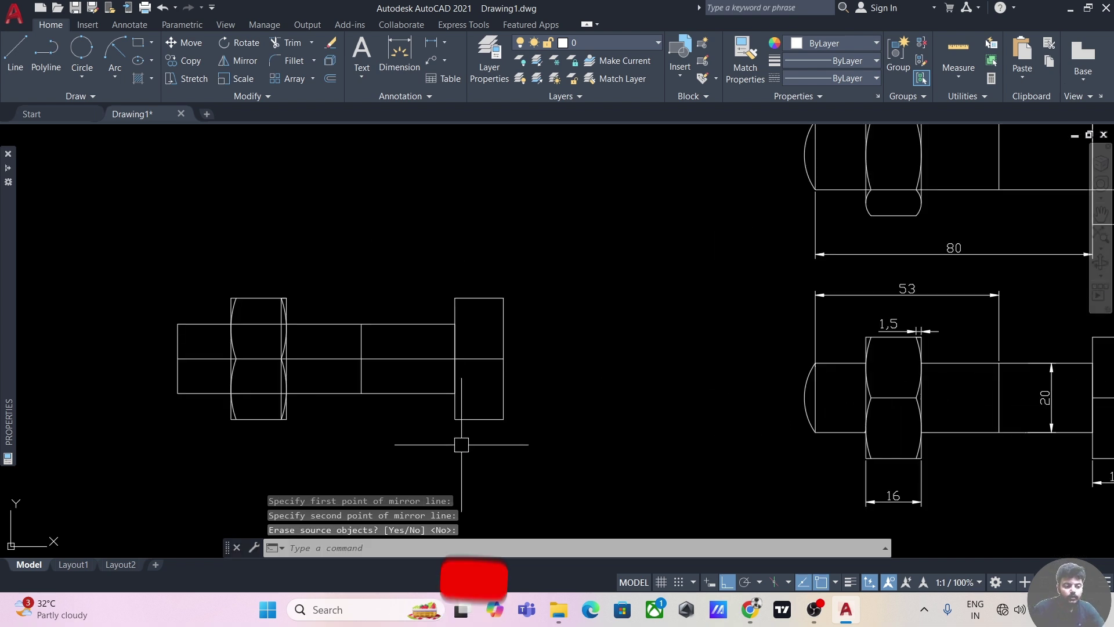
middle_drag(616, 427, 494, 423)
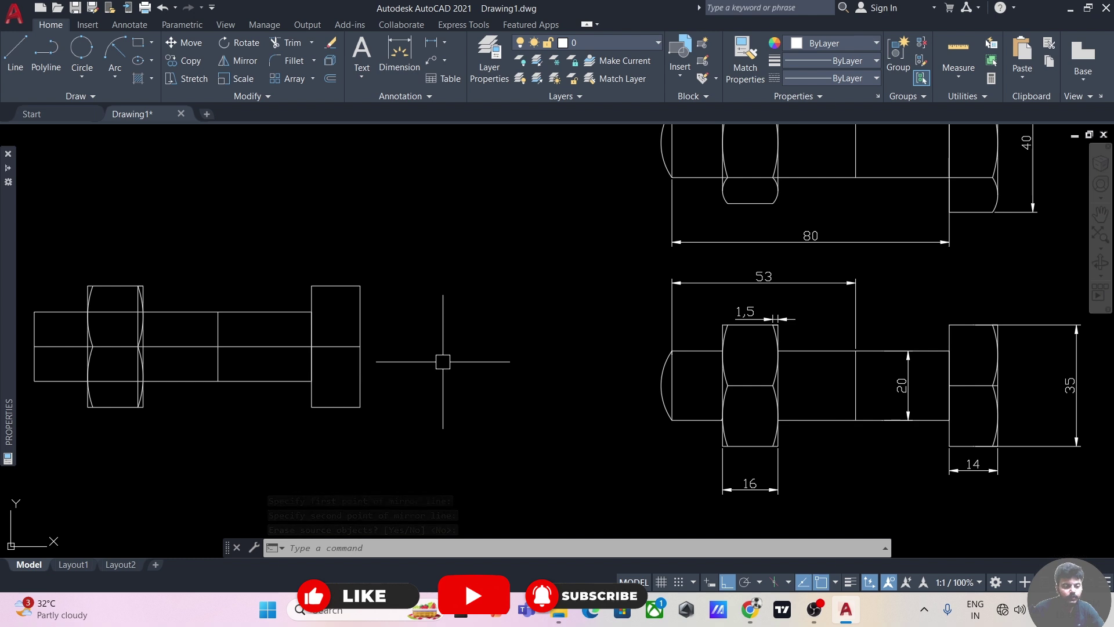
middle_drag(410, 301, 418, 332)
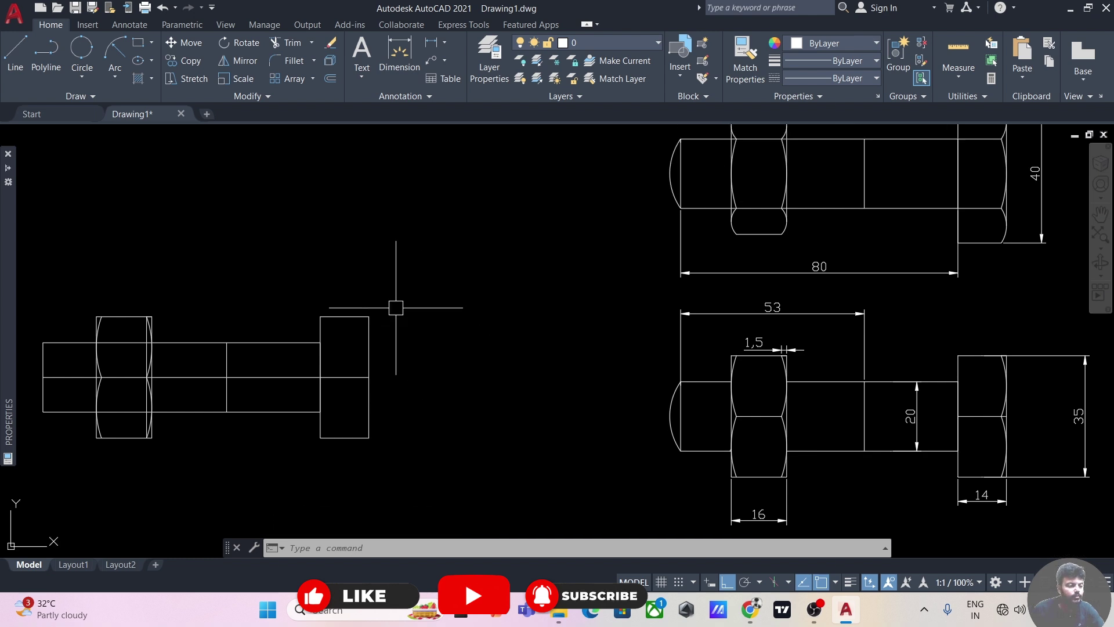
click(15, 52)
click(369, 317)
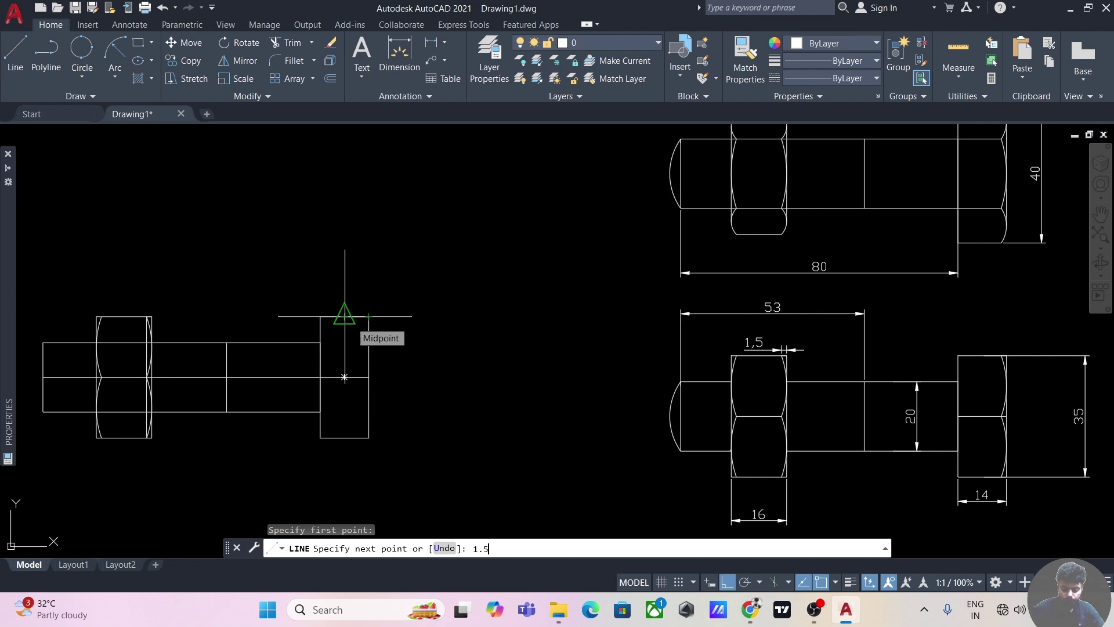
key(Return)
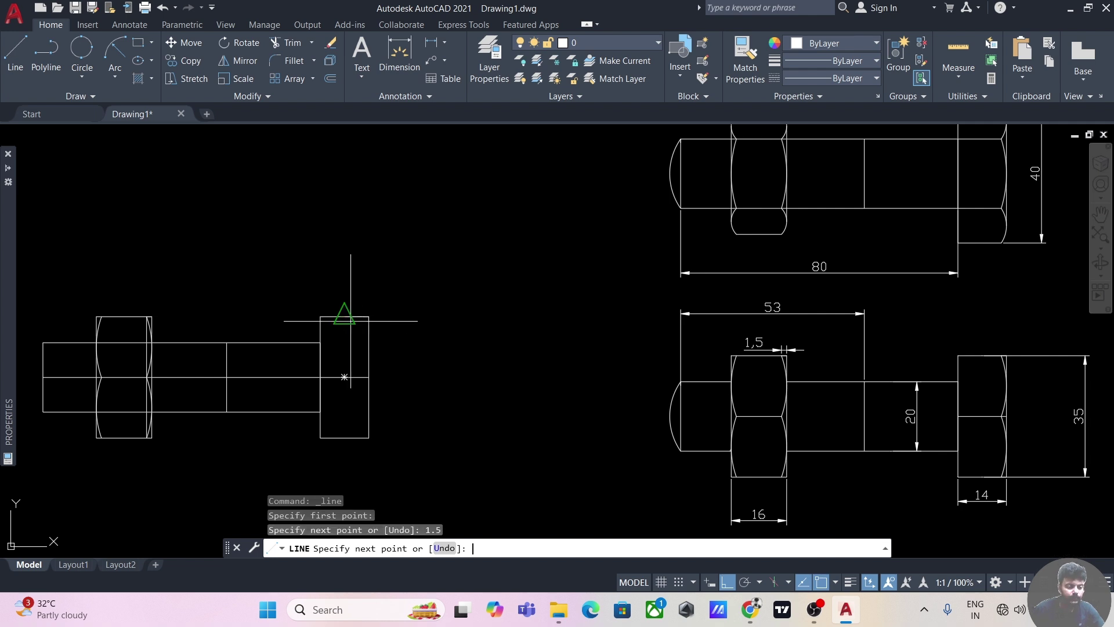
click(364, 437)
key(Escape)
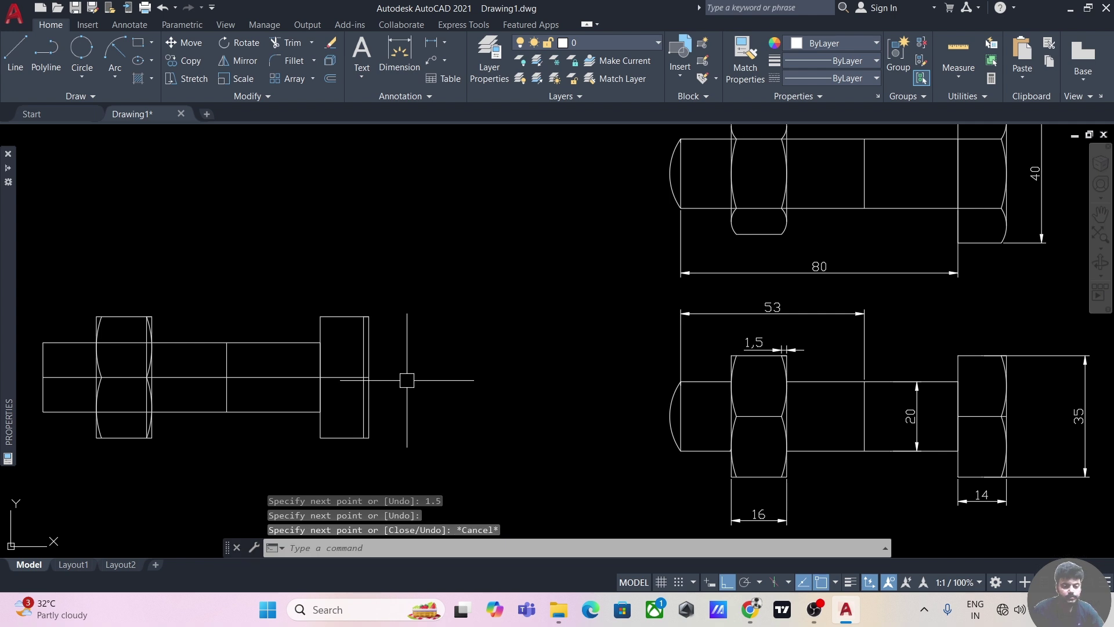
Draw a three-point circle from the head's offset line at the centre line, tangent to the head's right edge, to the offset line's upper end
scroll(406, 380, up, 5)
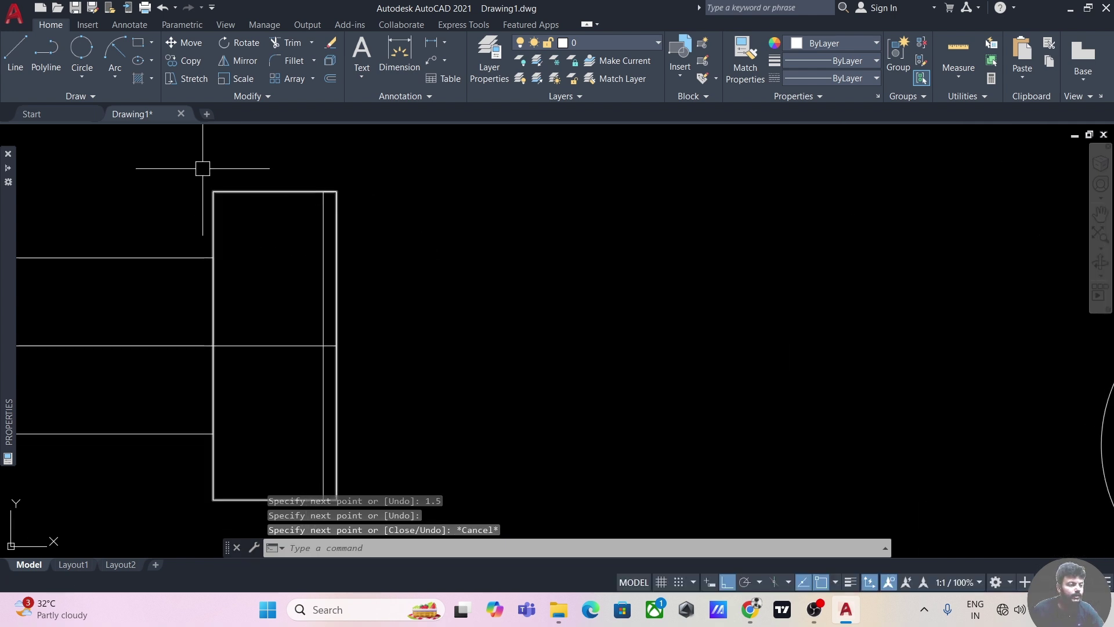
click(85, 71)
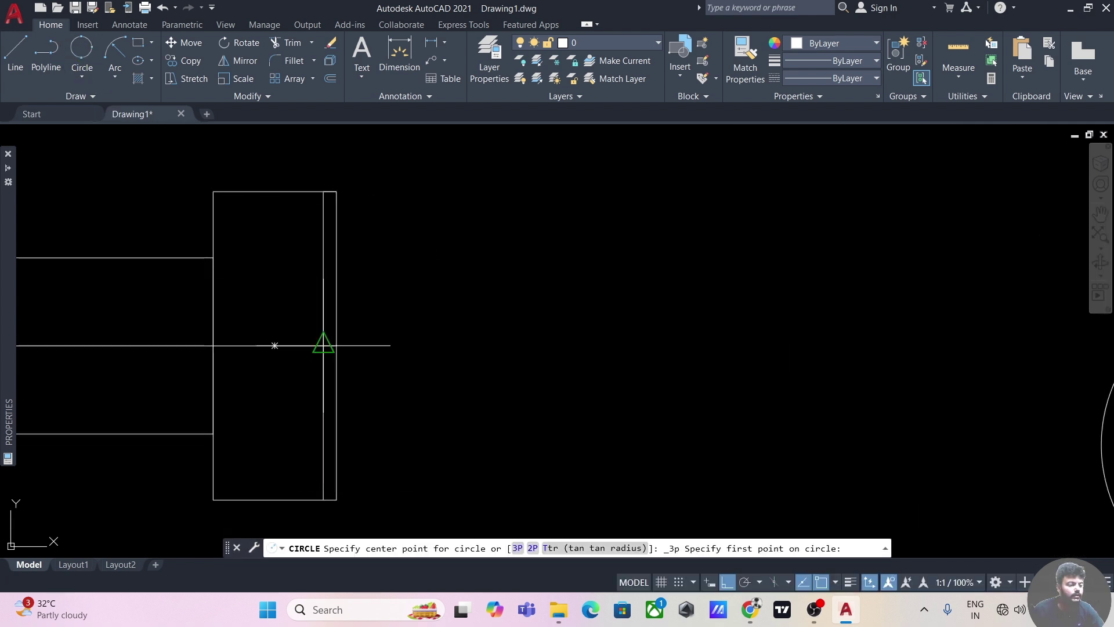
click(323, 345)
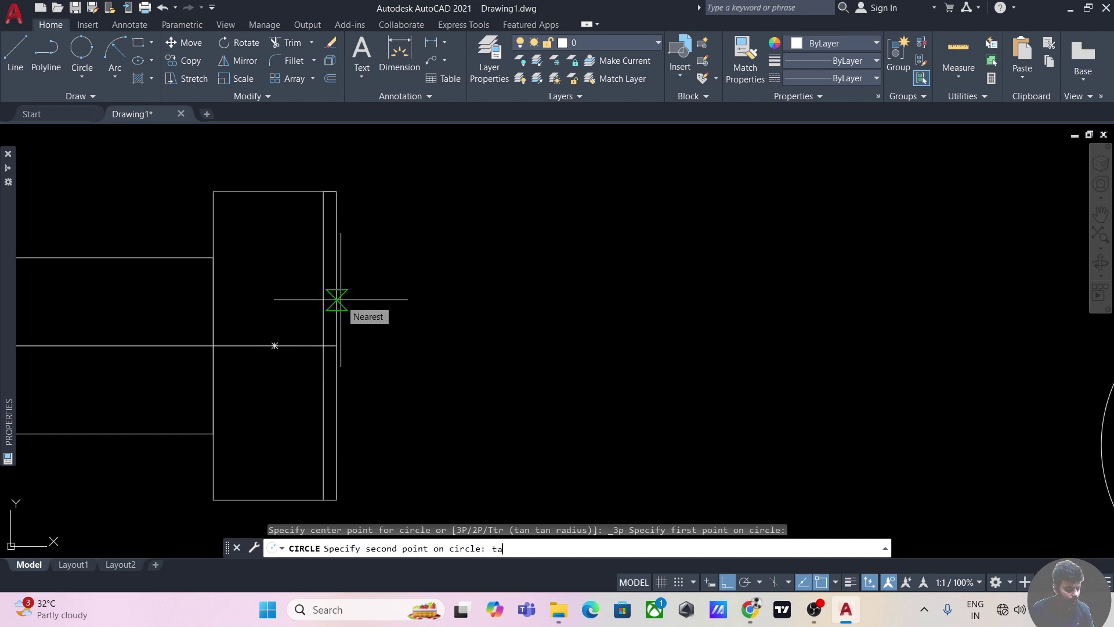
key(Return)
click(336, 273)
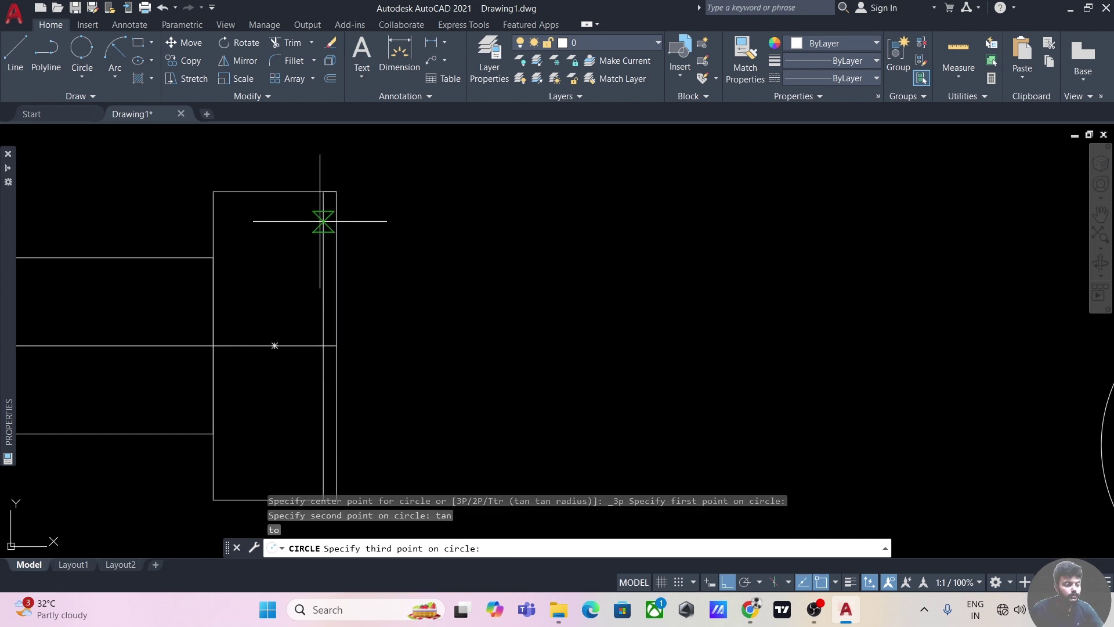
click(324, 198)
scroll(403, 293, down, 4)
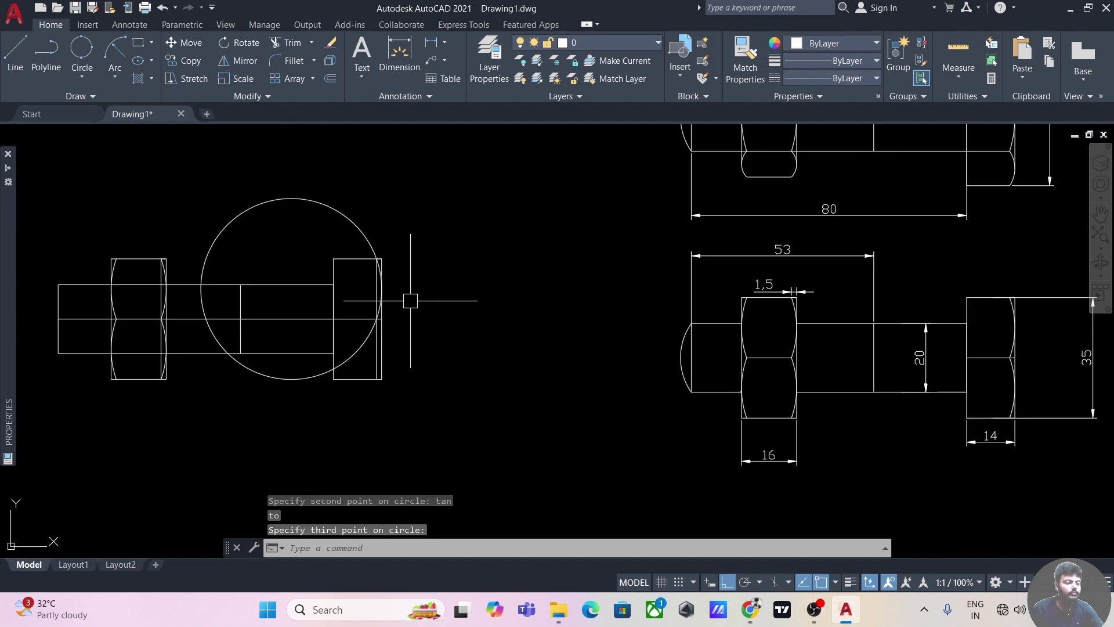
Trim the circle at the bolt head down to the short arc inside the head's upper right edge
text(tr)
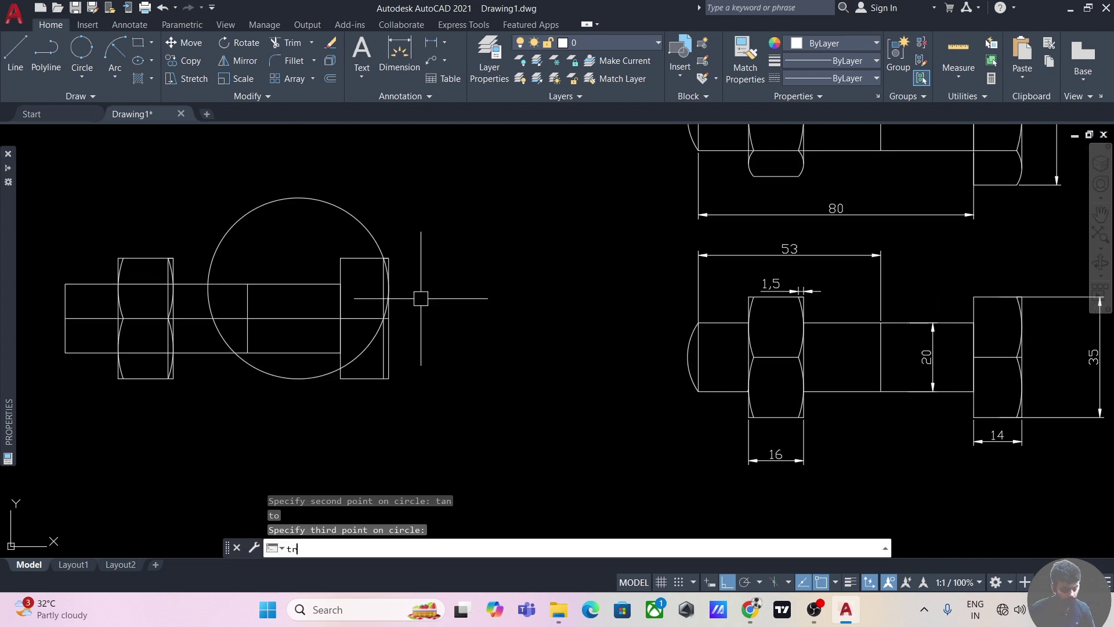
key(Return)
click(361, 233)
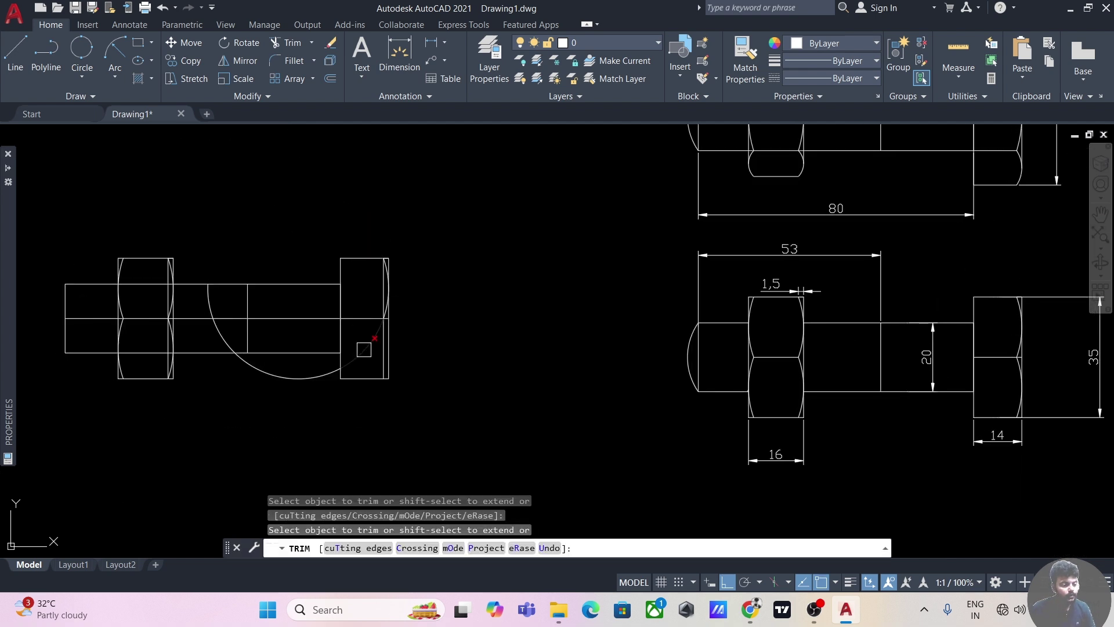
click(224, 346)
key(Return)
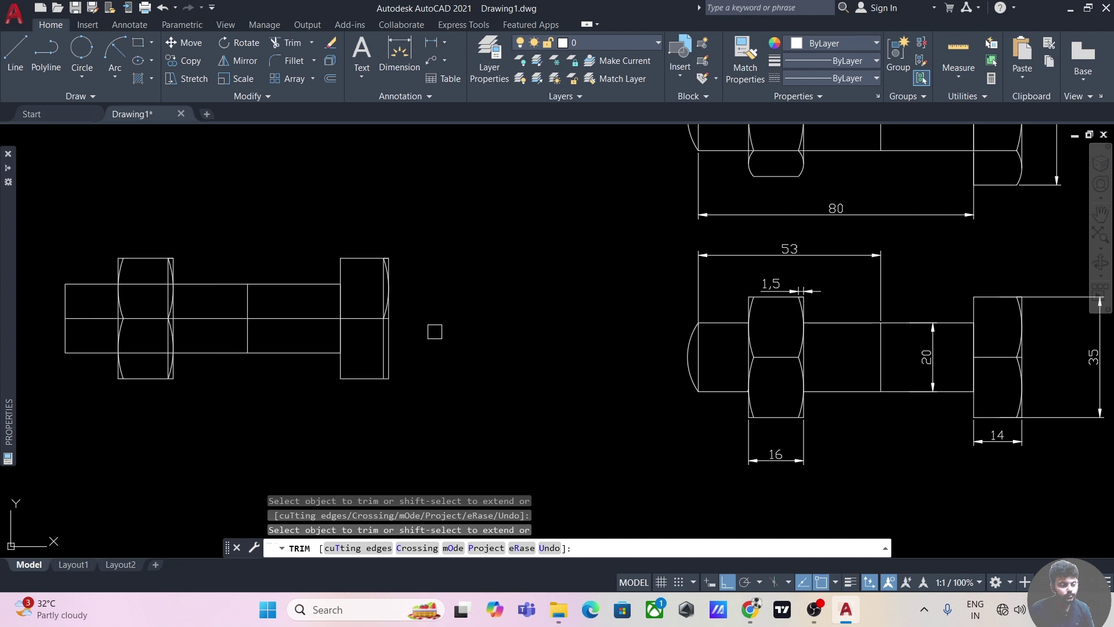
key(Escape)
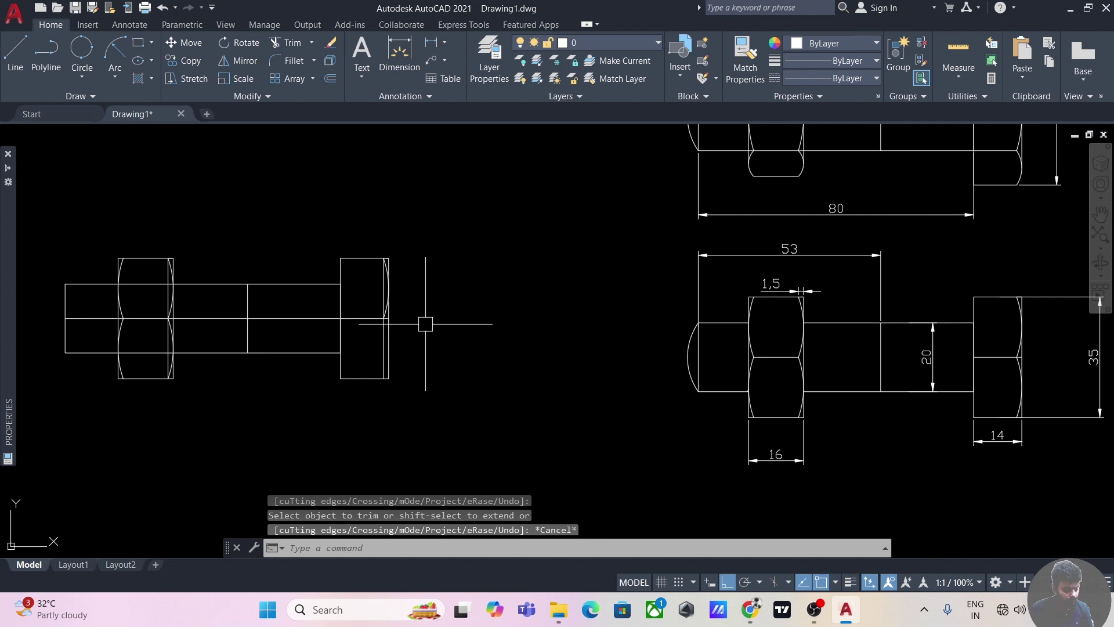
Copy the bolt head's chamfer arc downward from its lower end on the centre line to the offset line's lower end
text(co)
key(Return)
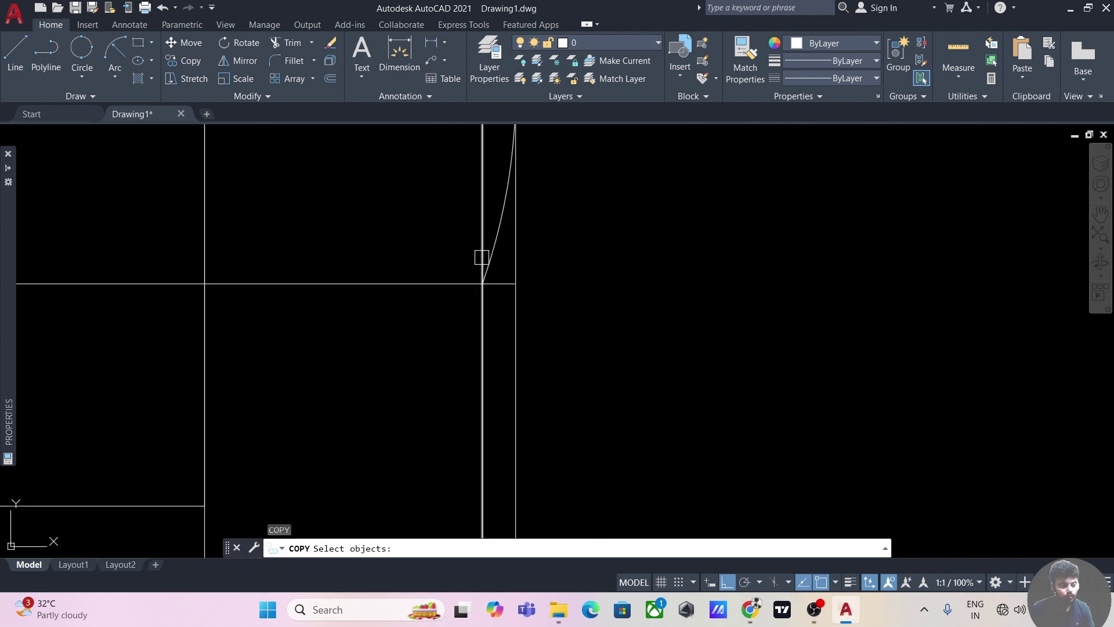
click(490, 248)
key(Return)
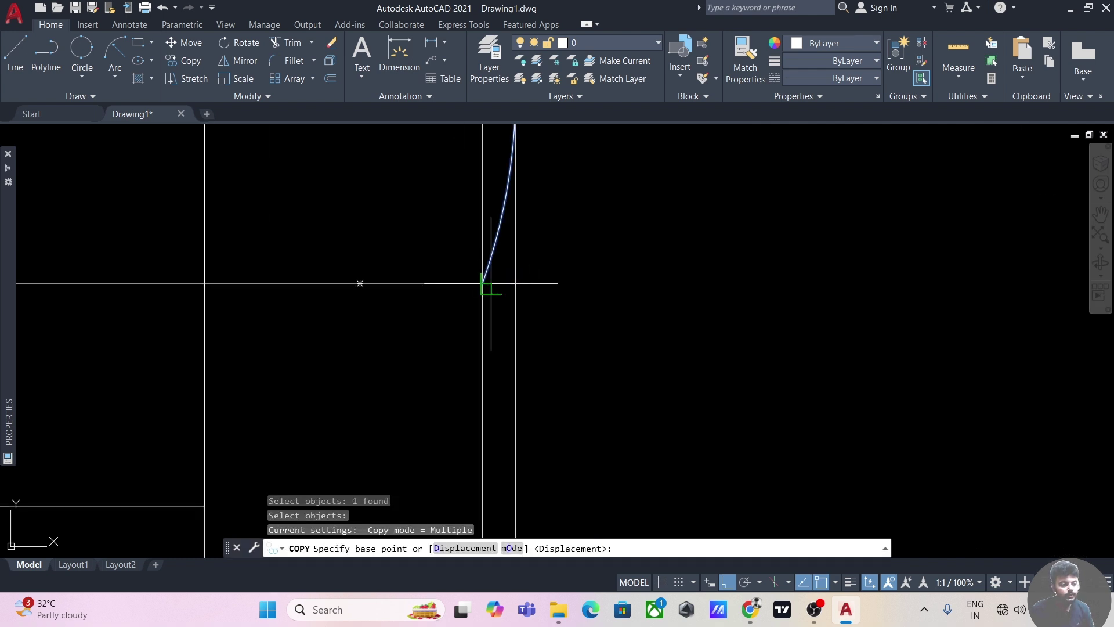
click(482, 284)
scroll(482, 348, down, 4)
click(463, 385)
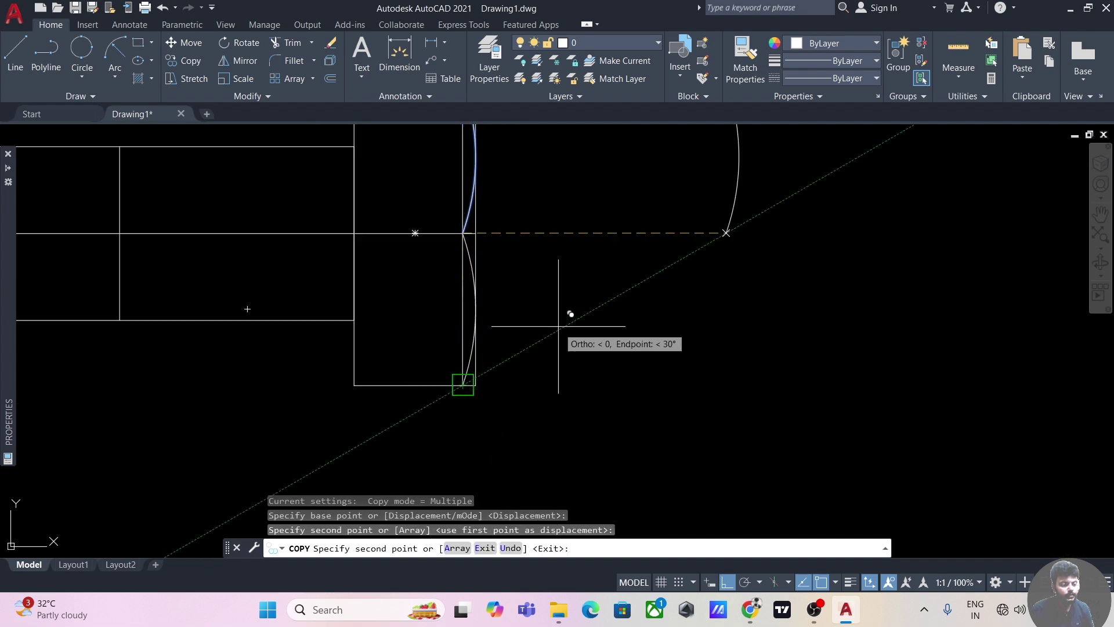
scroll(560, 319, down, 3)
key(Escape)
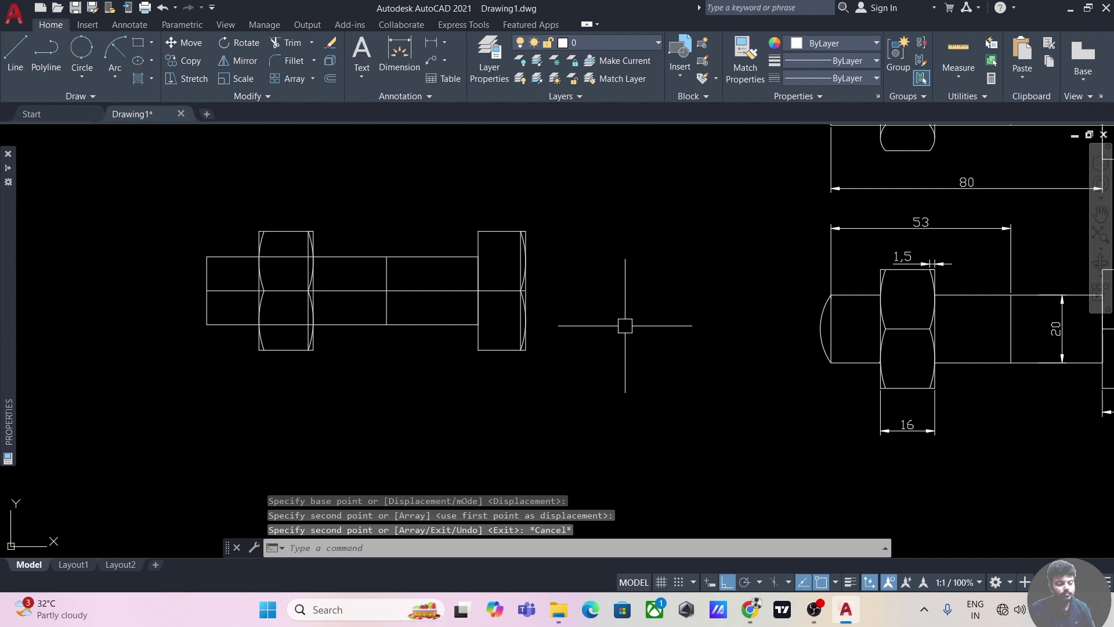
Copy the entire bolt and nut view vertically upward to start the upper side view directly above it
scroll(624, 324, down, 4)
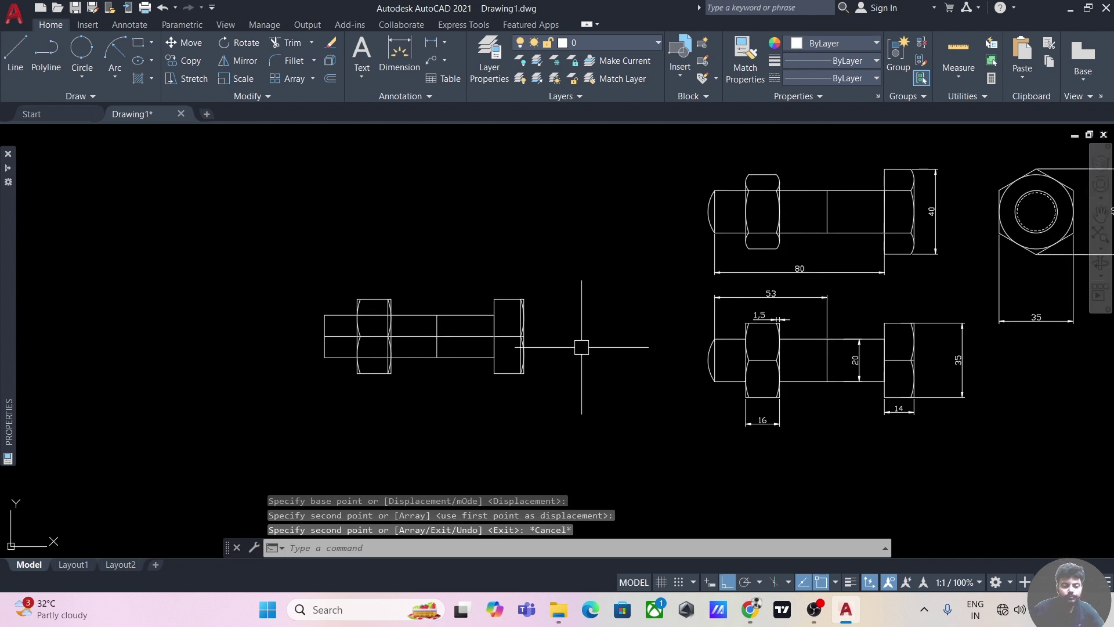
scroll(566, 345, up, 2)
scroll(562, 348, down, 2)
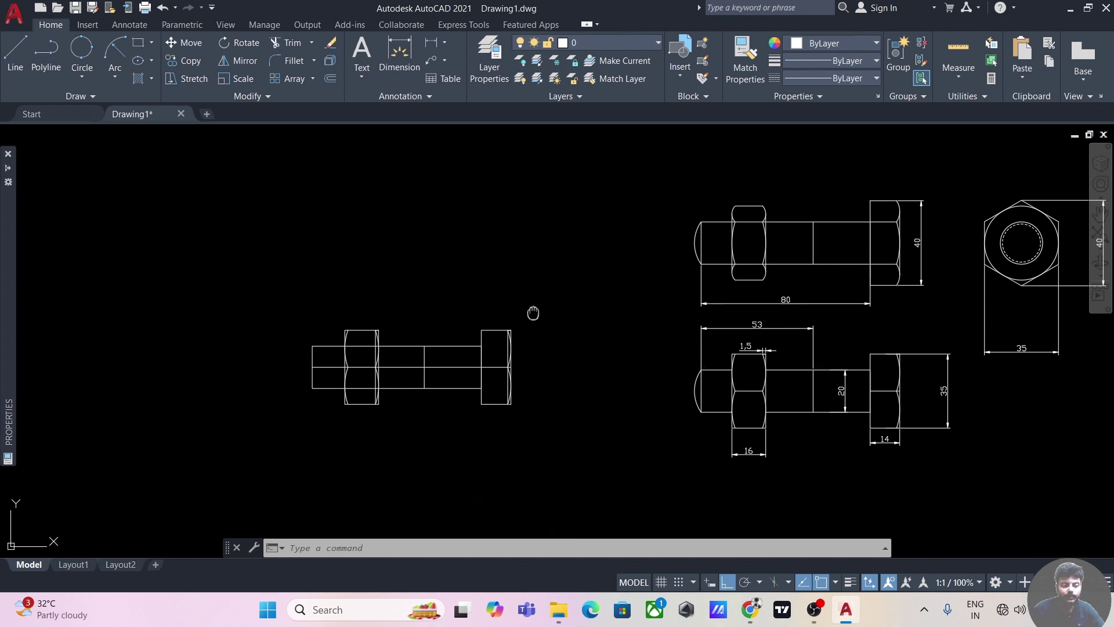
middle_drag(533, 313, 555, 351)
click(569, 354)
click(298, 474)
click(187, 60)
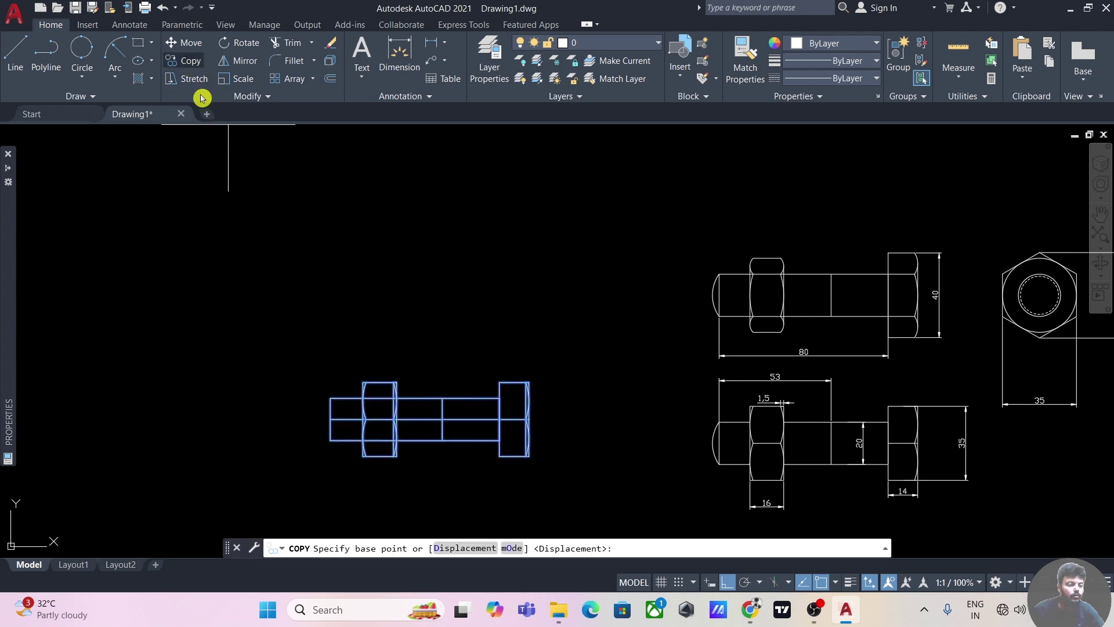
click(330, 397)
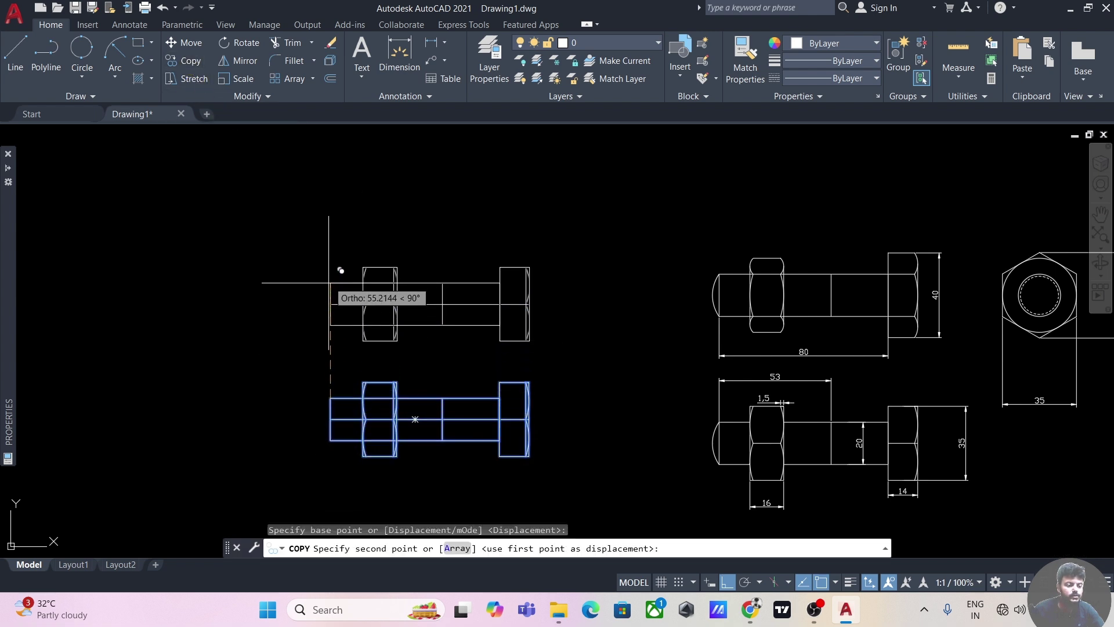
click(330, 267)
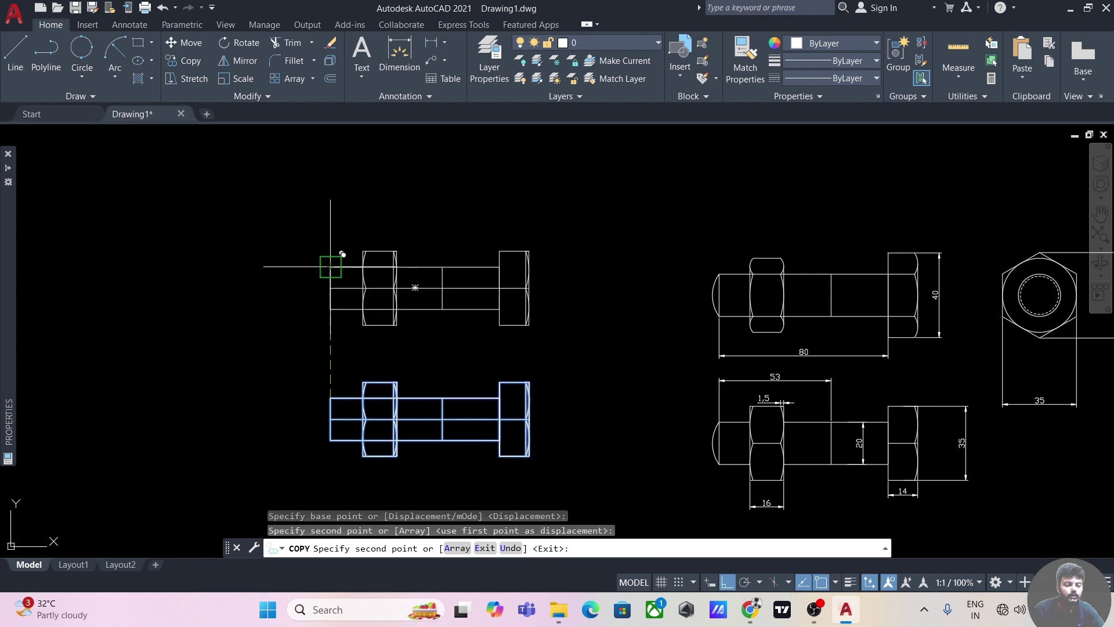
key(Escape)
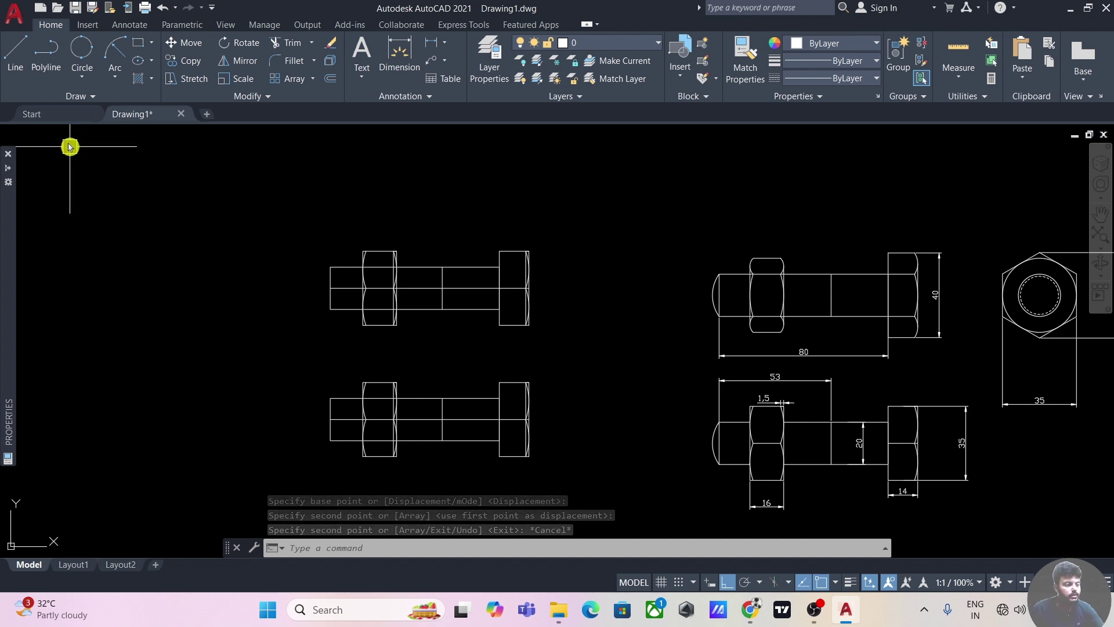
Draw a start-end-radius arc of radius 20 from the lower to the upper corner of the lower bolt's free shank end
click(119, 79)
click(162, 282)
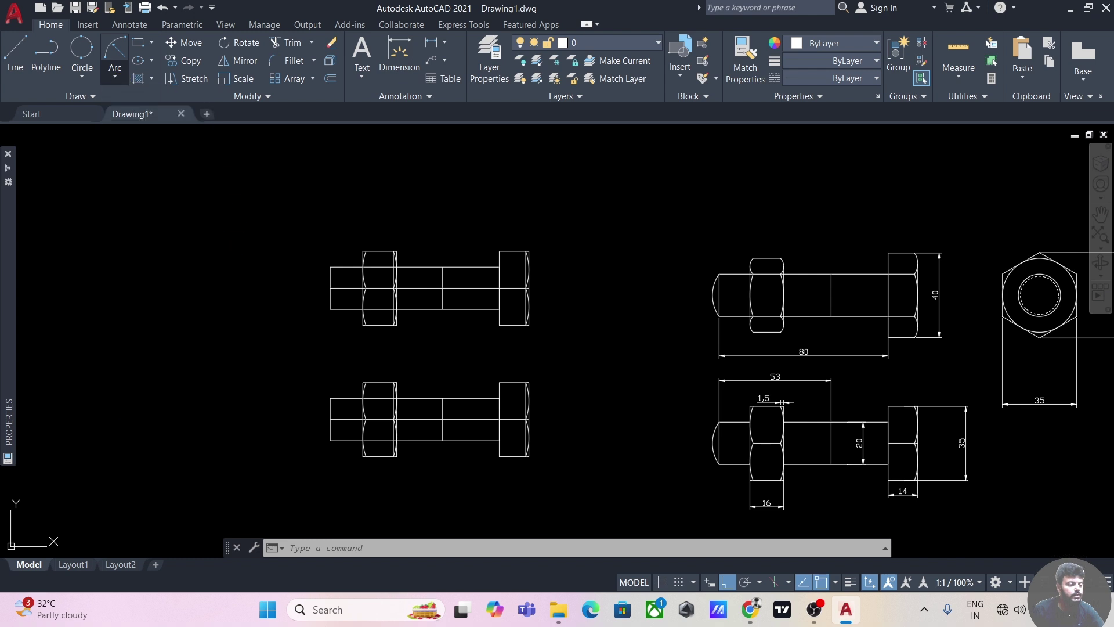
click(331, 440)
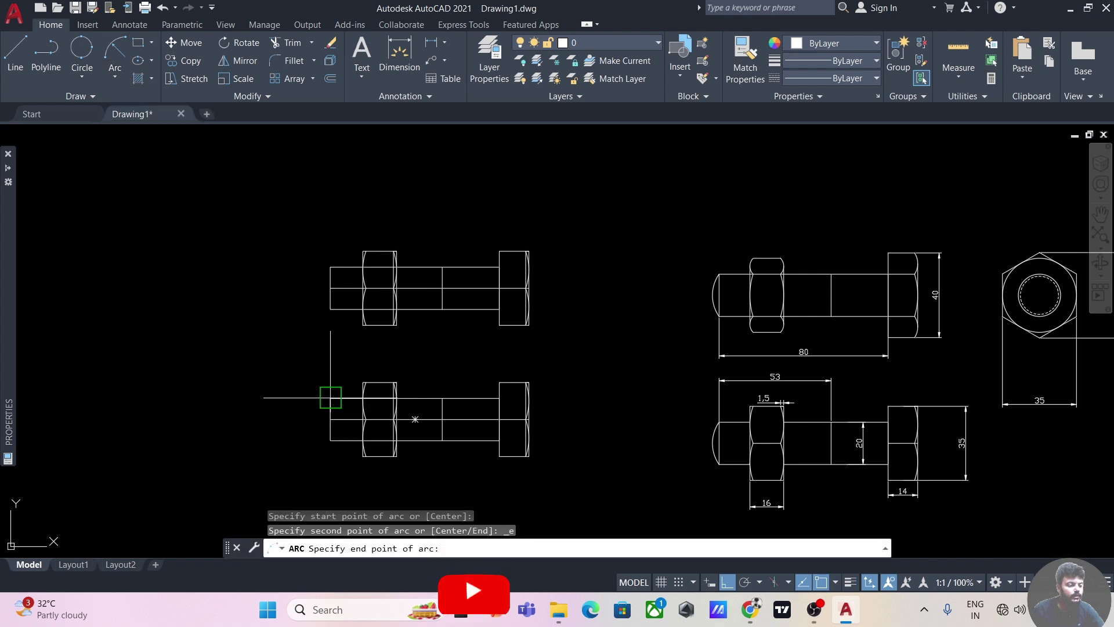
click(331, 398)
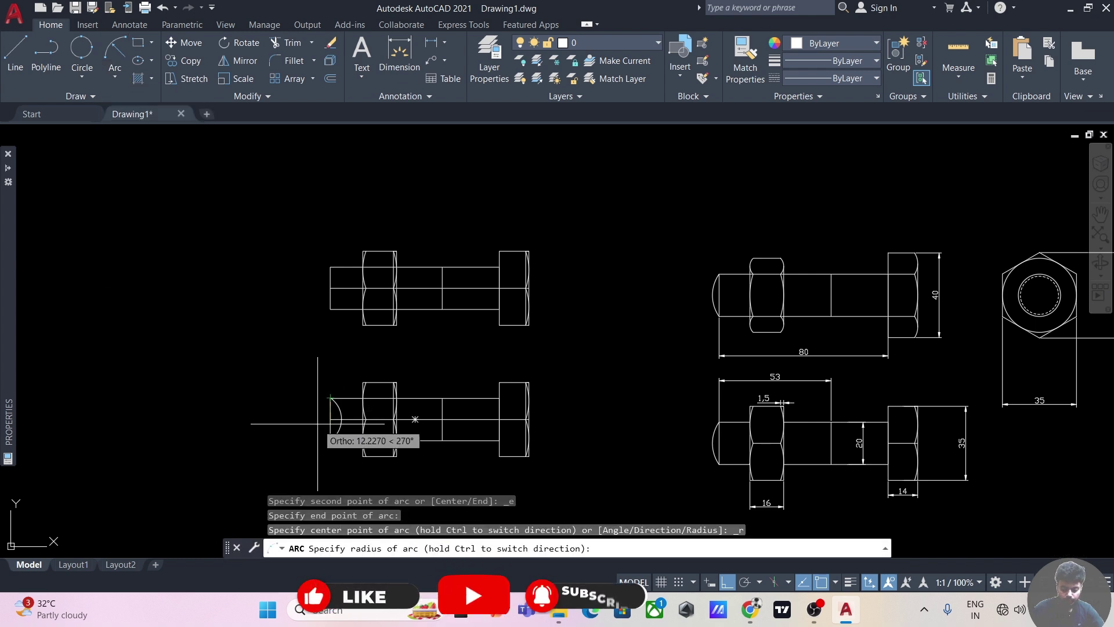
text(20)
key(Return)
scroll(320, 423, up, 4)
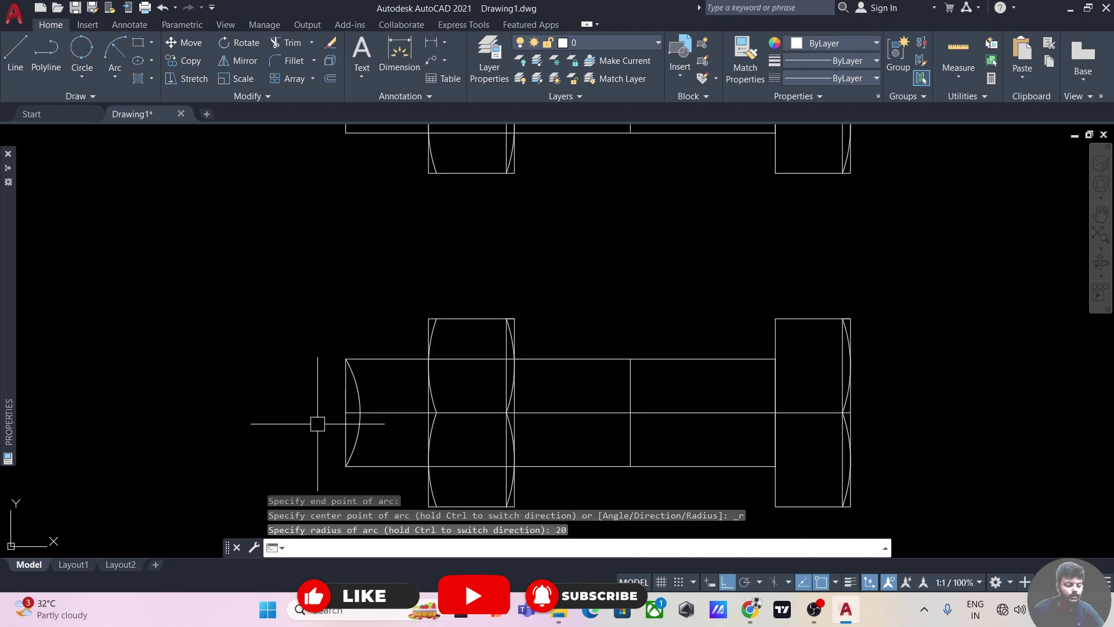
Mirror the end arc outward about the shank's end edge and erase the original inner arc
click(360, 389)
text(mi)
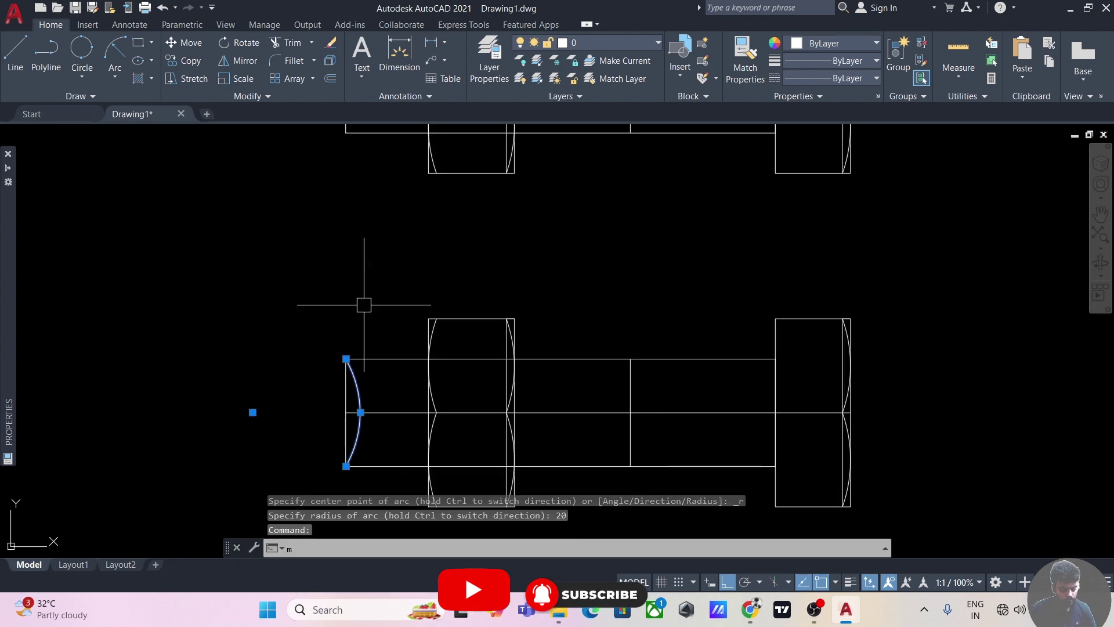
key(Return)
click(345, 359)
click(344, 396)
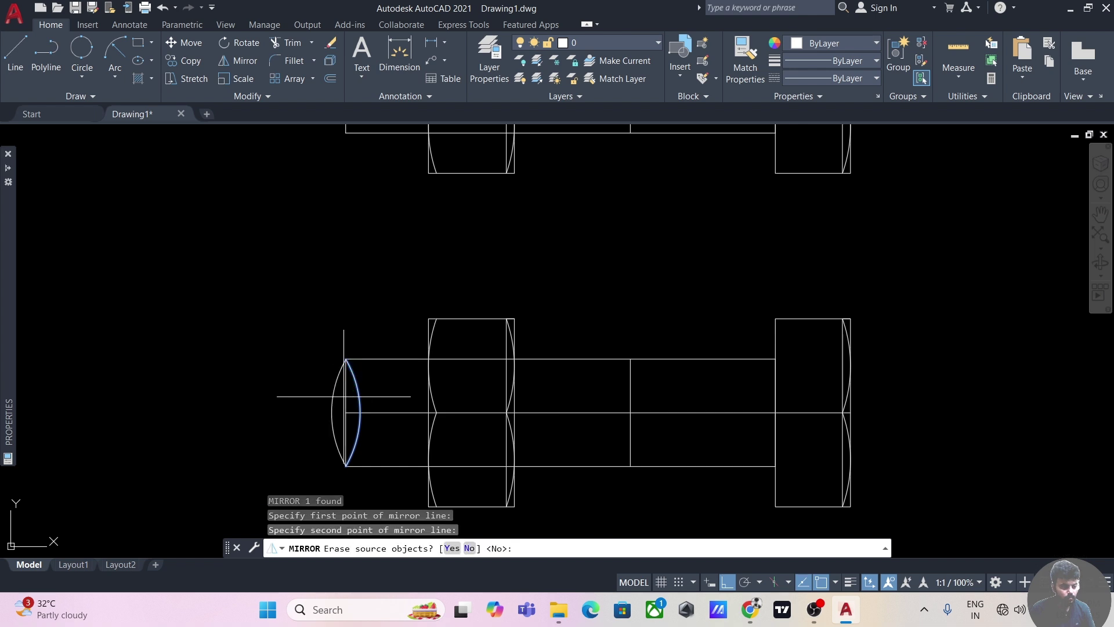
key(Return)
click(352, 371)
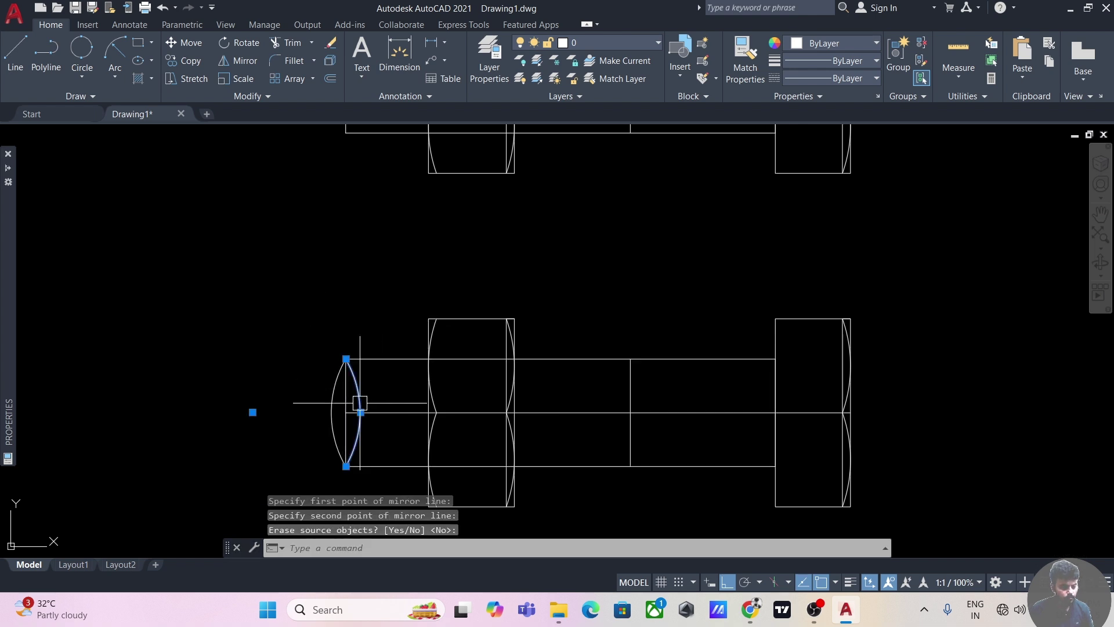
key(Delete)
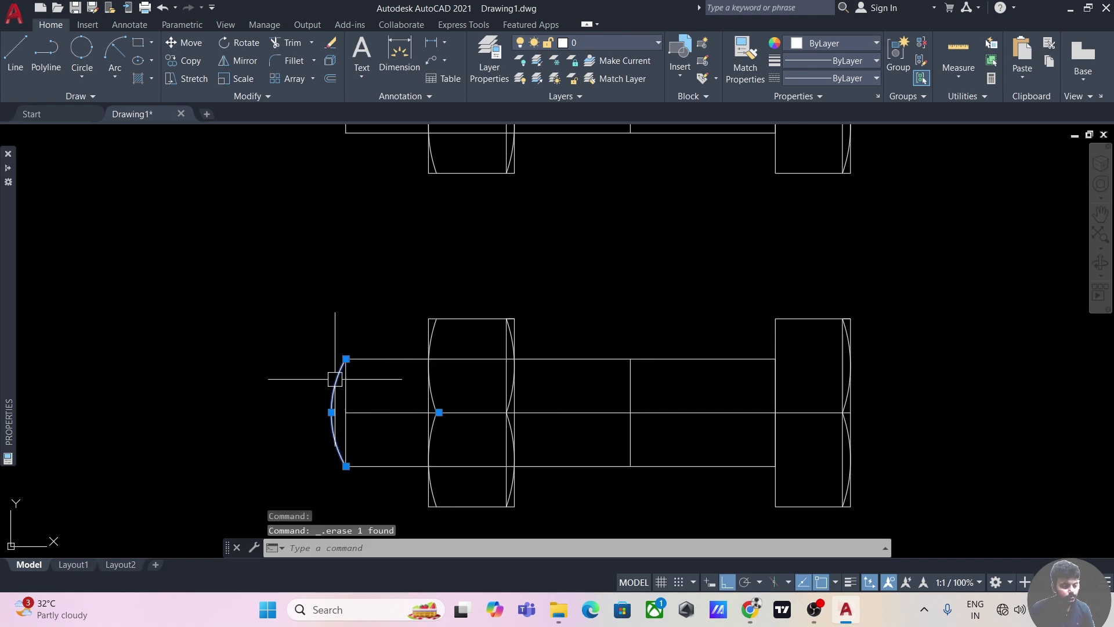
Copy the outward end arc from the lower view's shank corner to the matching shank corner of the upper view
click(334, 373)
click(207, 63)
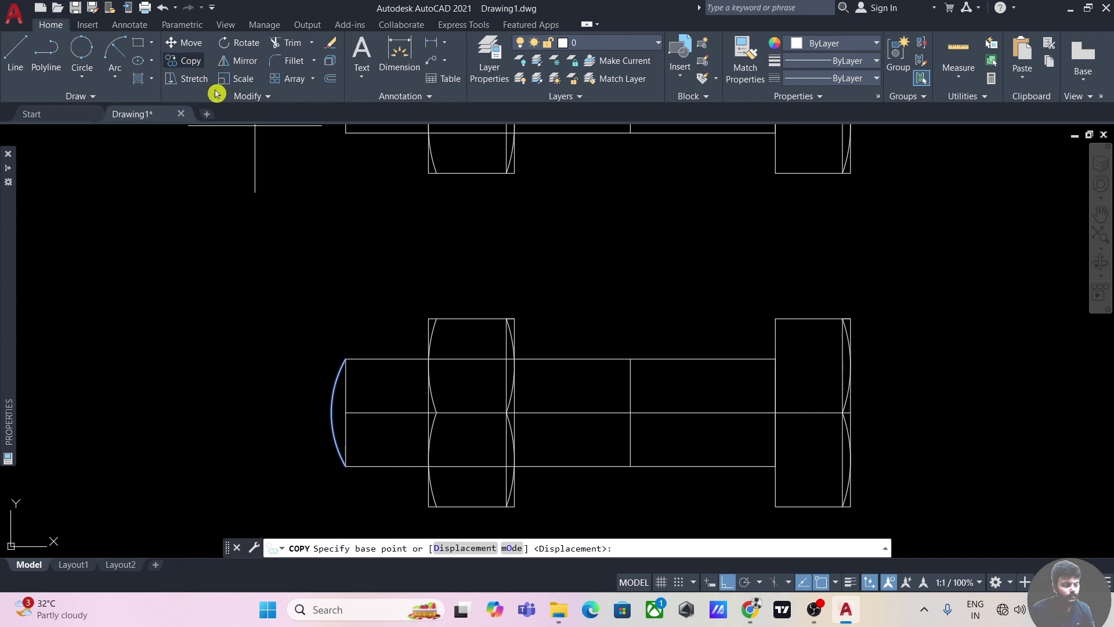
click(346, 358)
scroll(347, 355, down, 2)
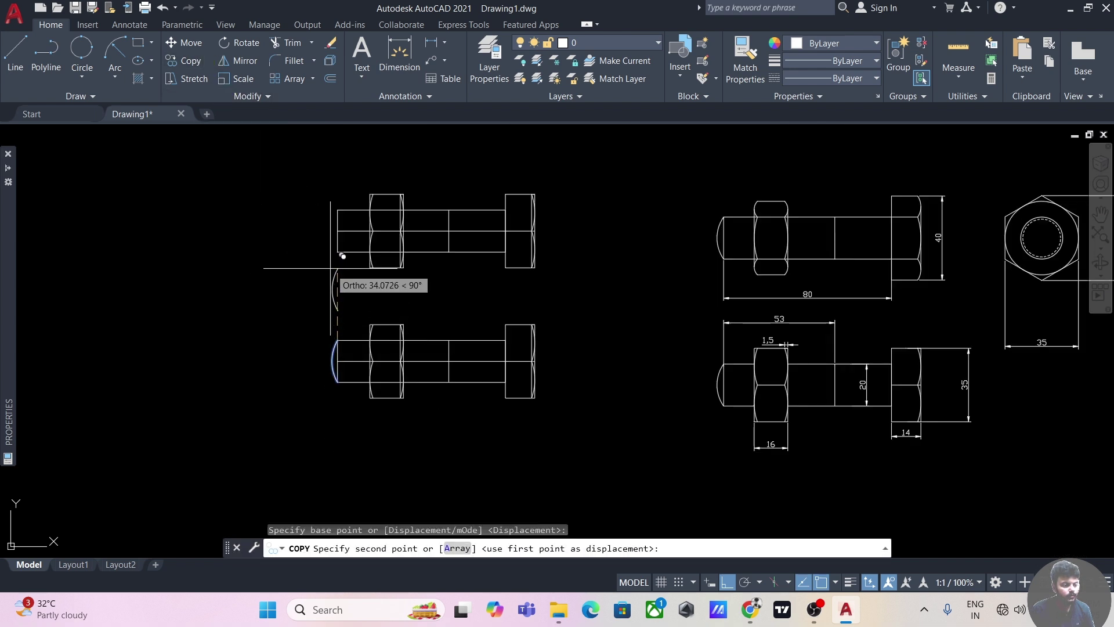
click(334, 204)
key(Escape)
Delete the horizontal centre line and the nut's vertical offset line from the lower view
middle_drag(315, 248, 237, 250)
scroll(266, 293, up, 1)
scroll(267, 296, down, 1)
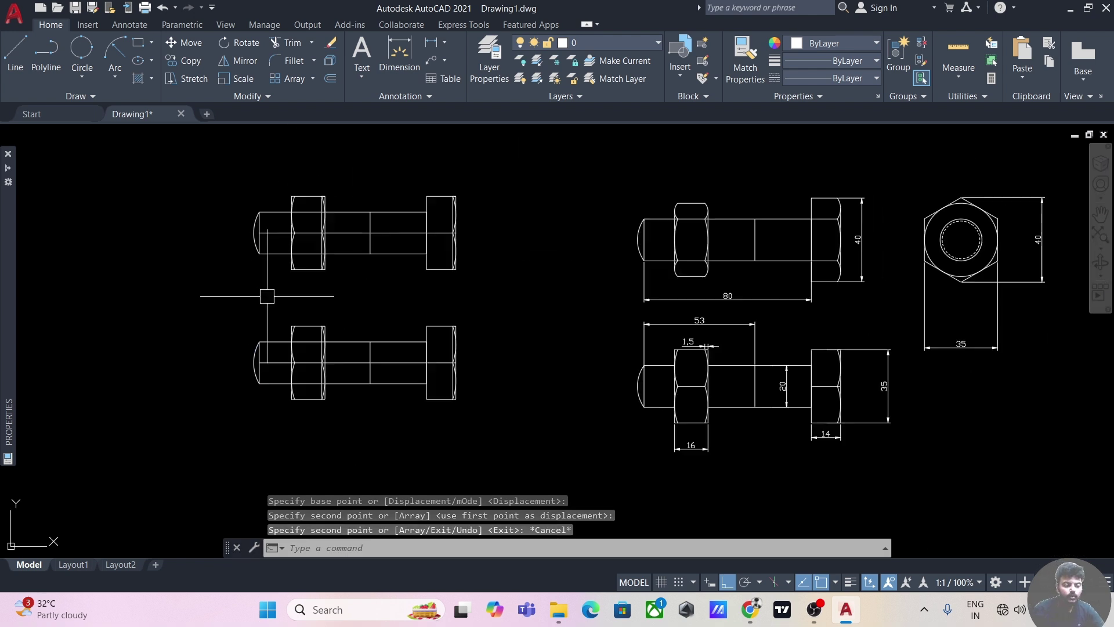
mouse_move(348, 281)
middle_down()
mouse_move(343, 303)
mouse_move(262, 269)
middle_up()
scroll(333, 318, up, 1)
scroll(336, 323, down, 1)
scroll(333, 319, up, 1)
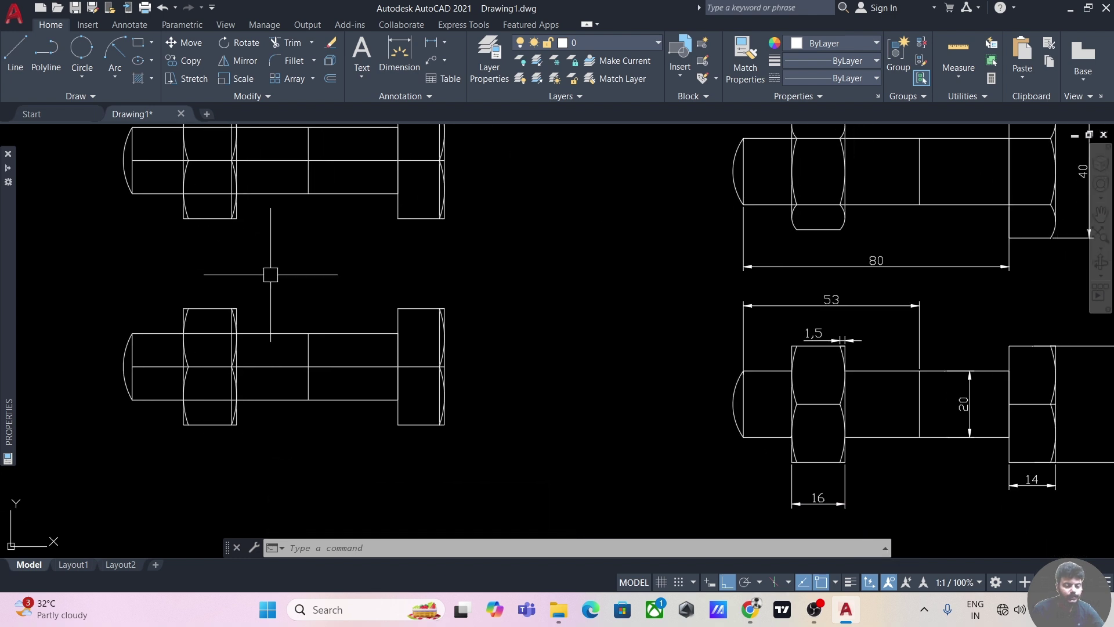
click(269, 367)
key(Delete)
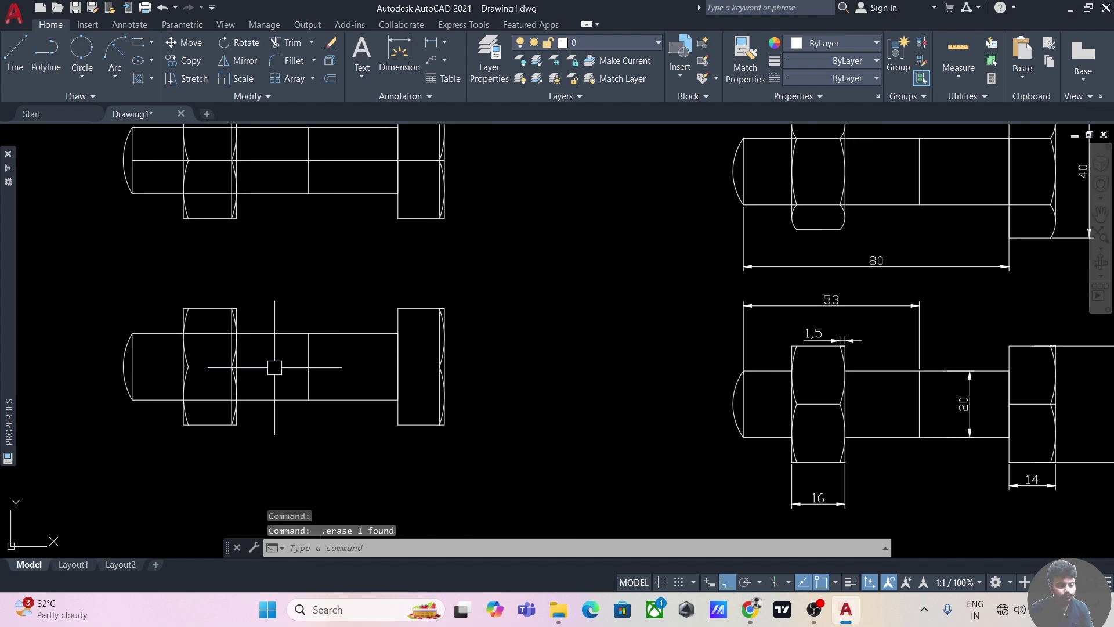
scroll(210, 370, up, 4)
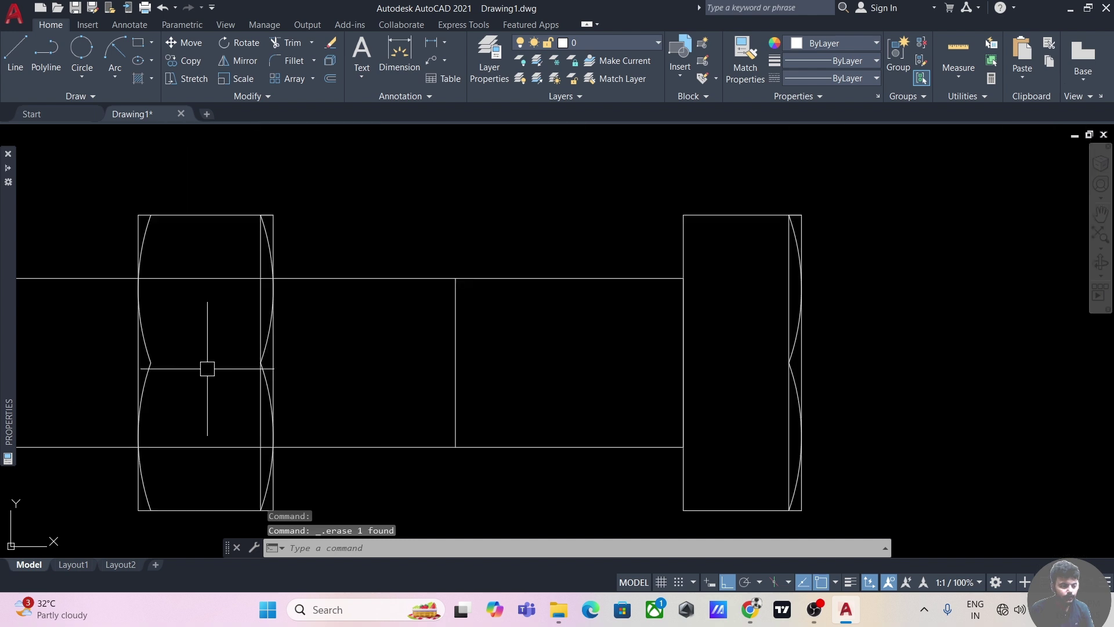
click(259, 314)
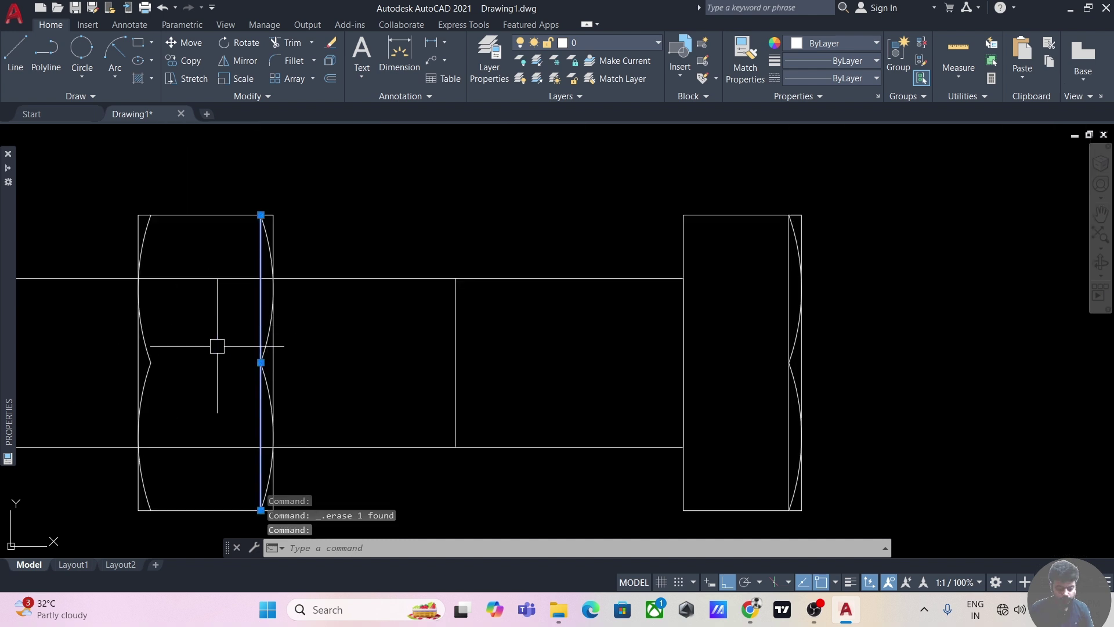
key(Delete)
Trim away the shank's upper and lower edges where they cross the nut in the lower view
scroll(217, 346, down, 4)
scroll(216, 346, up, 2)
text(t)
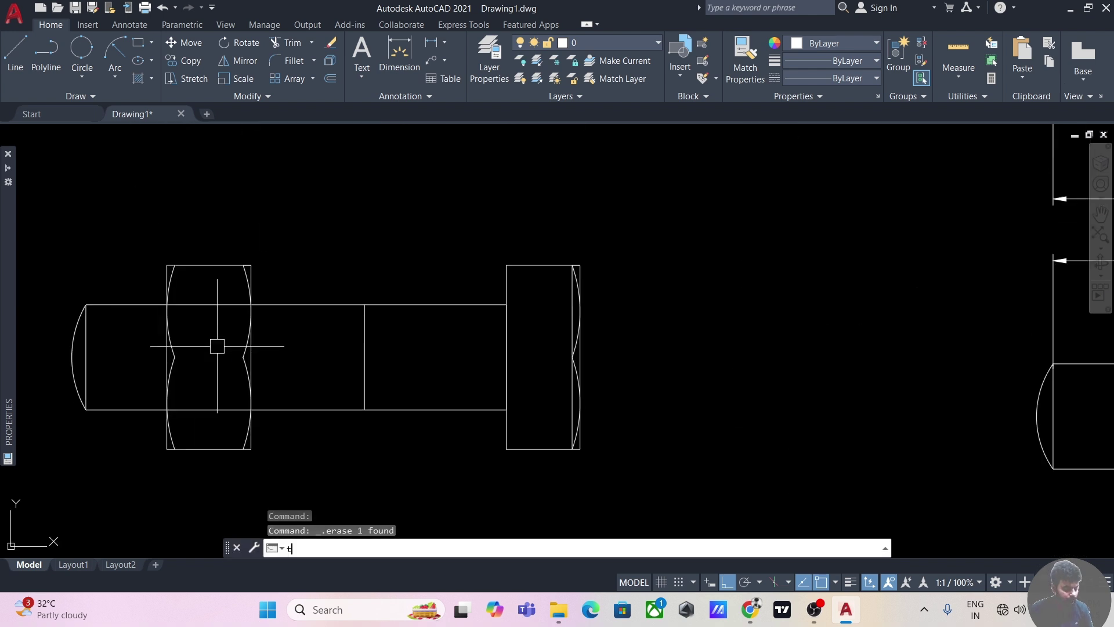
text(r)
key(Return)
scroll(210, 359, down, 2)
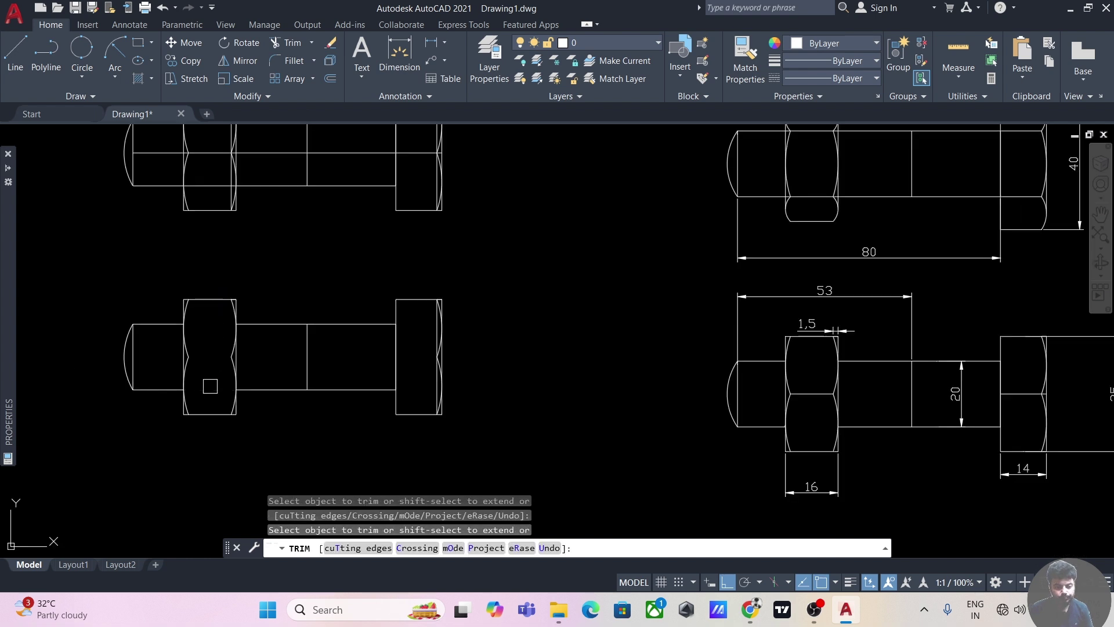
key(Escape)
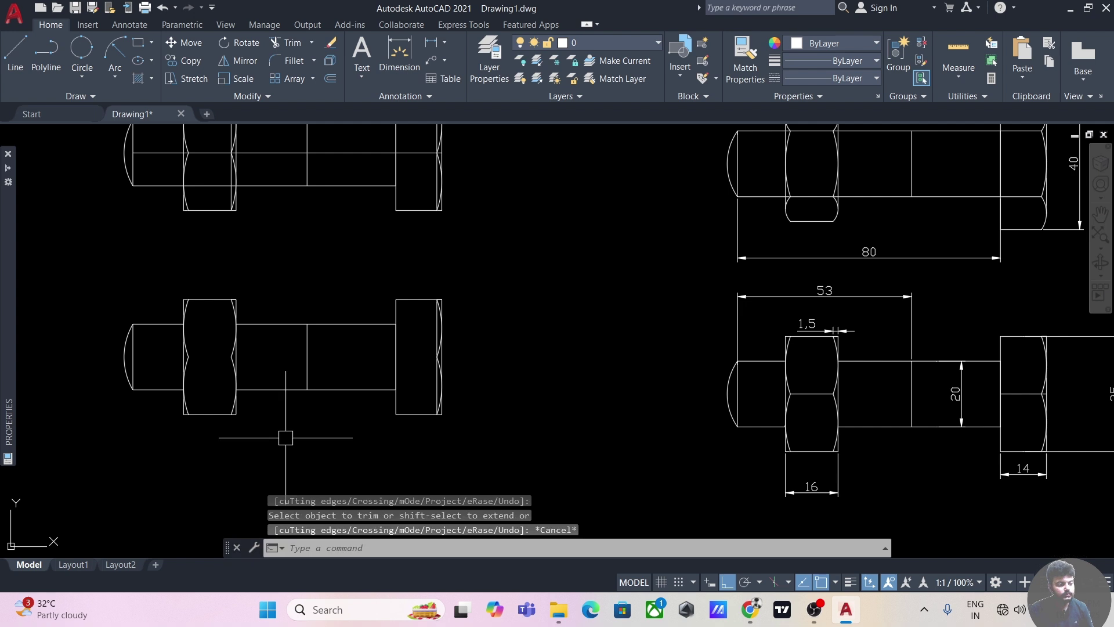
Delete the vertical offset line inside the bolt head of the lower view
scroll(424, 401, up, 4)
click(450, 381)
key(Delete)
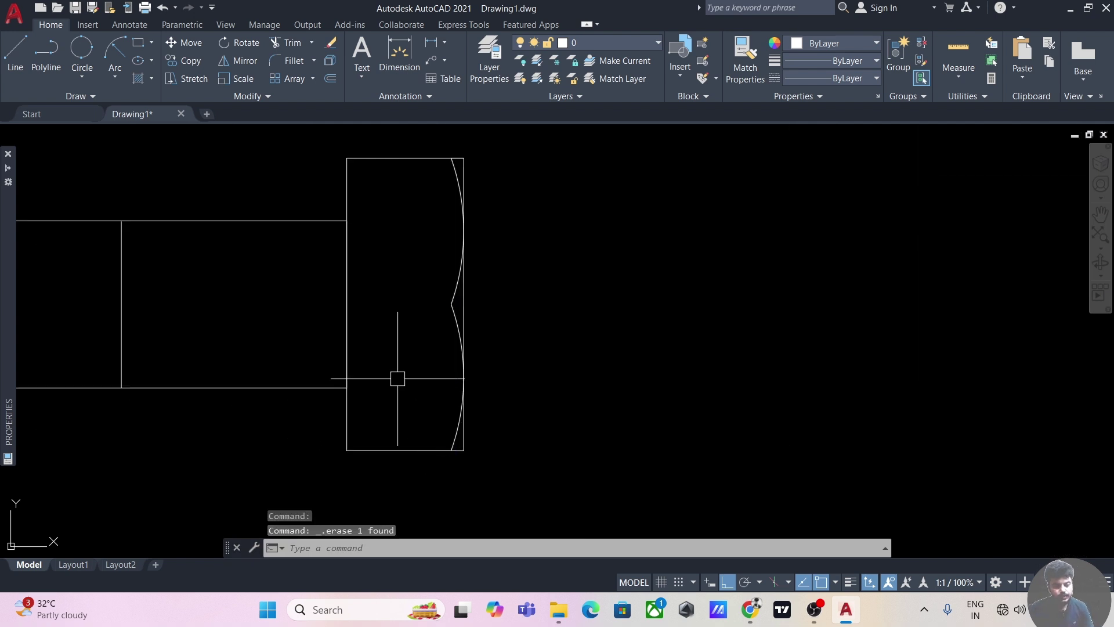
Draw a horizontal line across the lower view's bolt head from its inner edge to the point where the chamfer arcs meet
scroll(398, 378, down, 4)
middle_drag(514, 351, 502, 378)
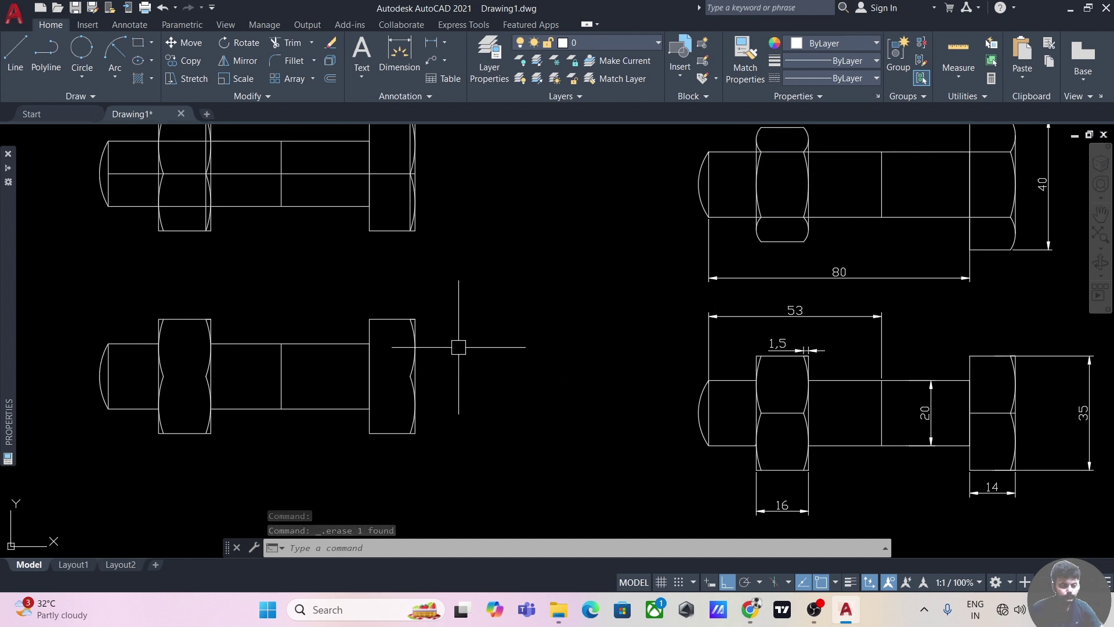
middle_drag(457, 346, 479, 365)
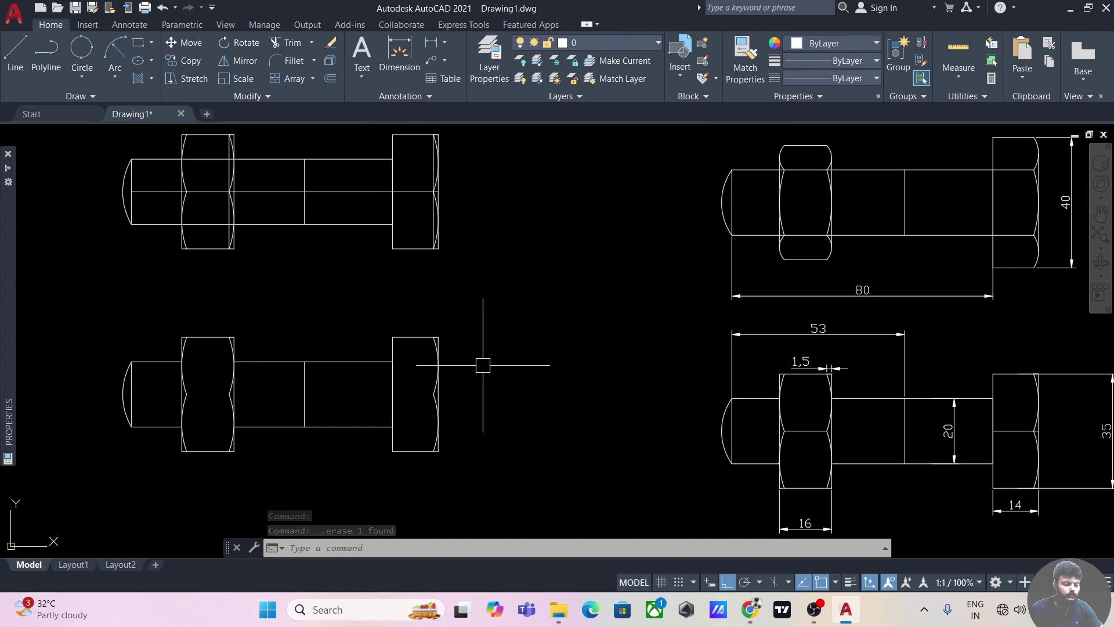
click(15, 54)
scroll(359, 388, up, 5)
click(654, 413)
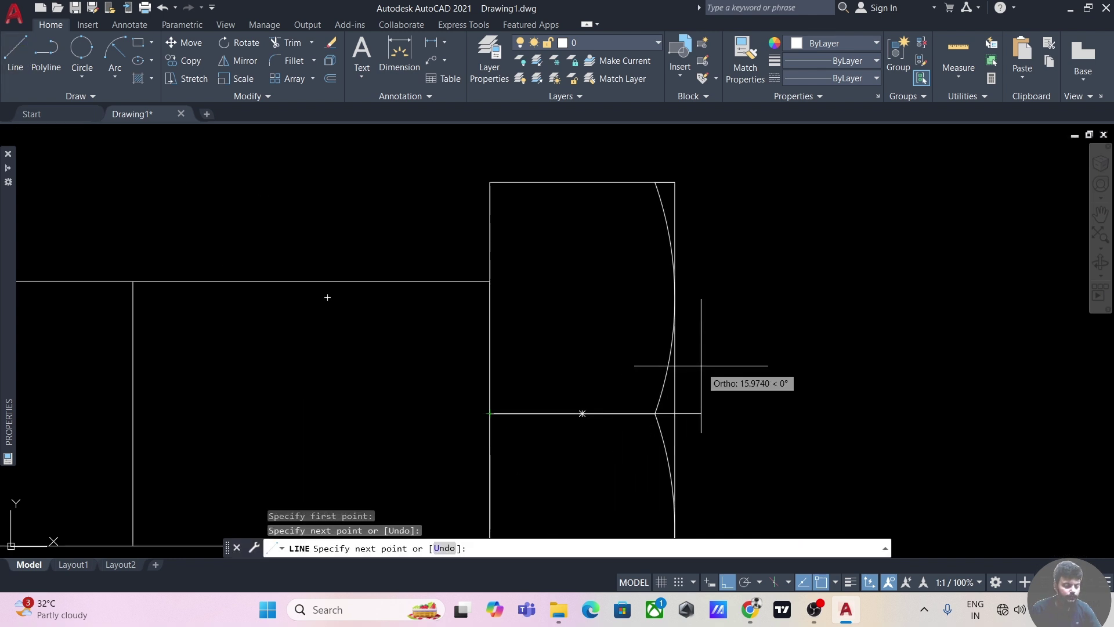
key(Escape)
Explode the shank rectangle of the upper view into separate lines
scroll(711, 367, down, 5)
mouse_move(810, 337)
middle_down()
mouse_move(642, 390)
mouse_move(636, 423)
mouse_move(588, 401)
middle_up()
scroll(589, 401, up, 2)
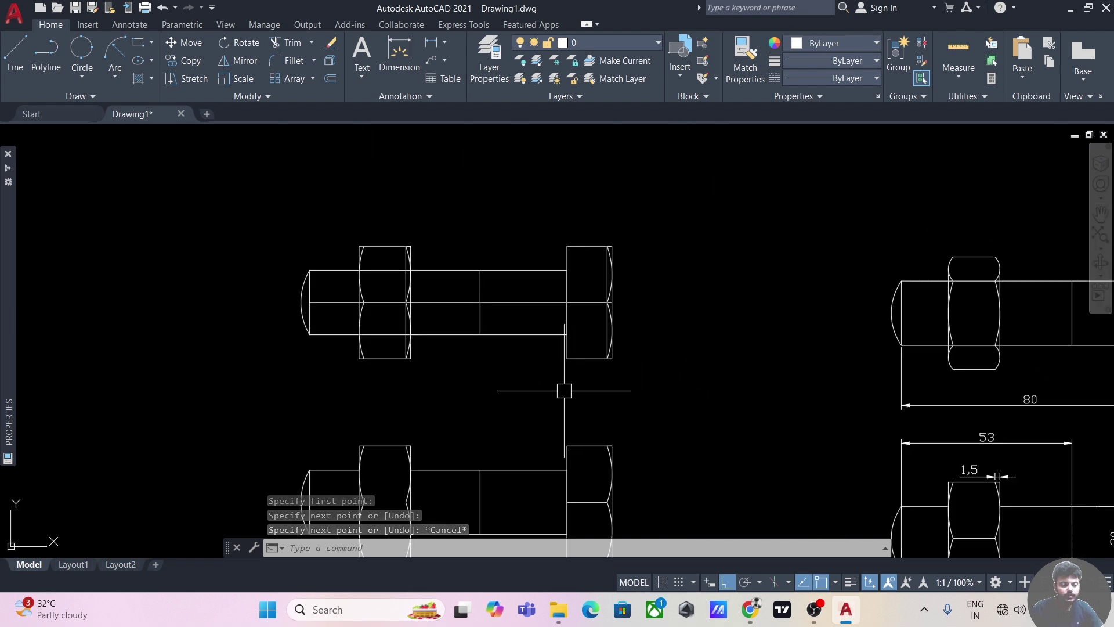
middle_drag(522, 393, 501, 443)
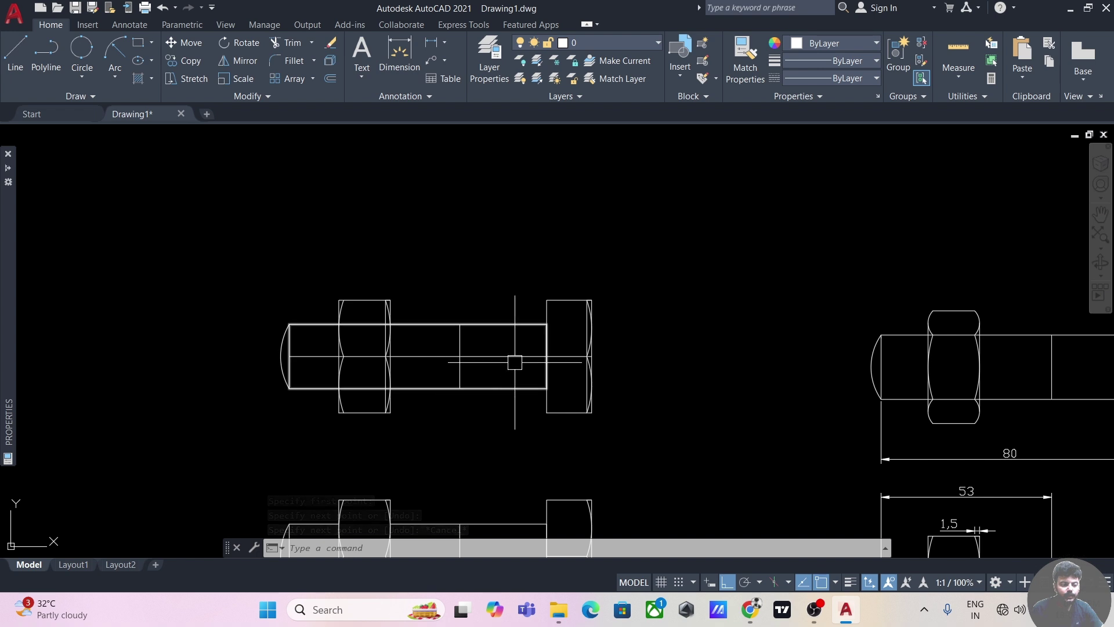
click(515, 329)
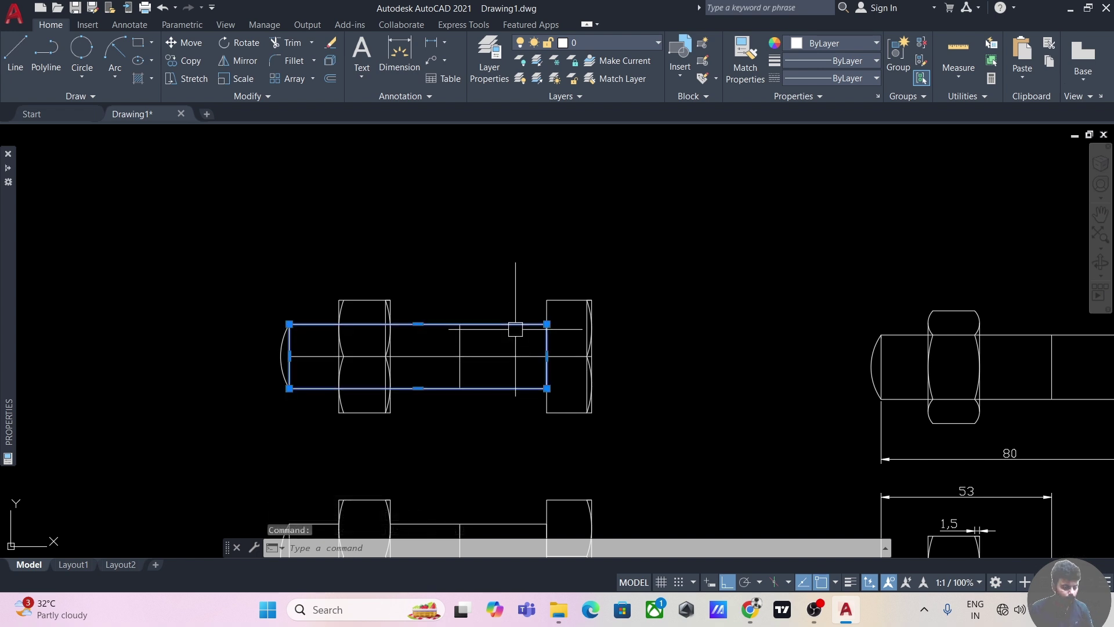
text(x)
key(Return)
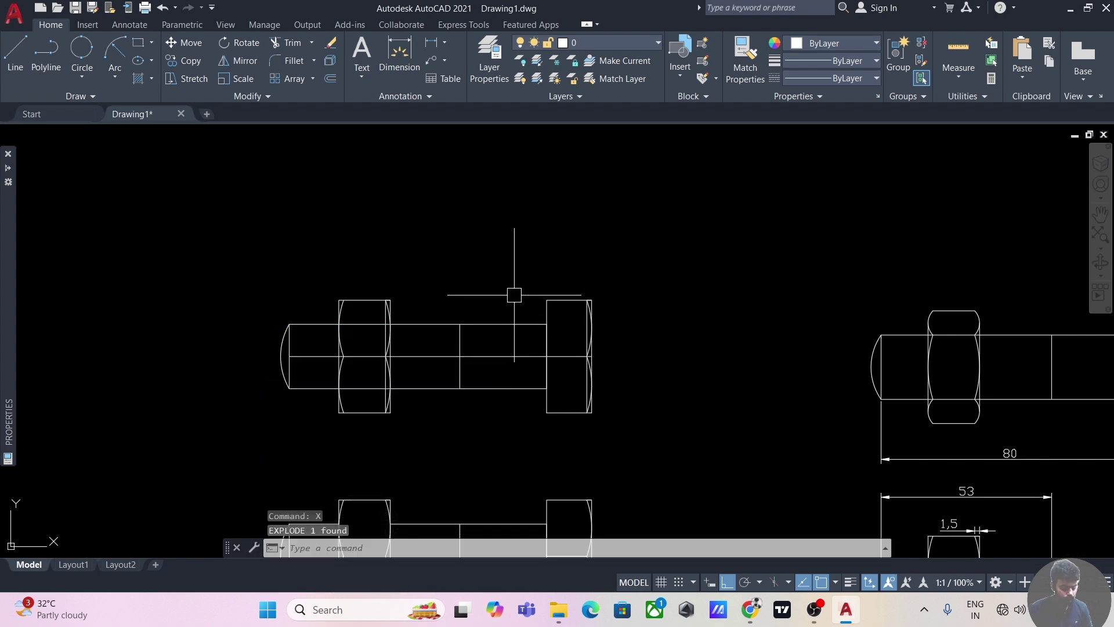
Extend the shank's upper and lower edges through the bolt head to its vertical offset line in the upper view
text(ex)
key(Return)
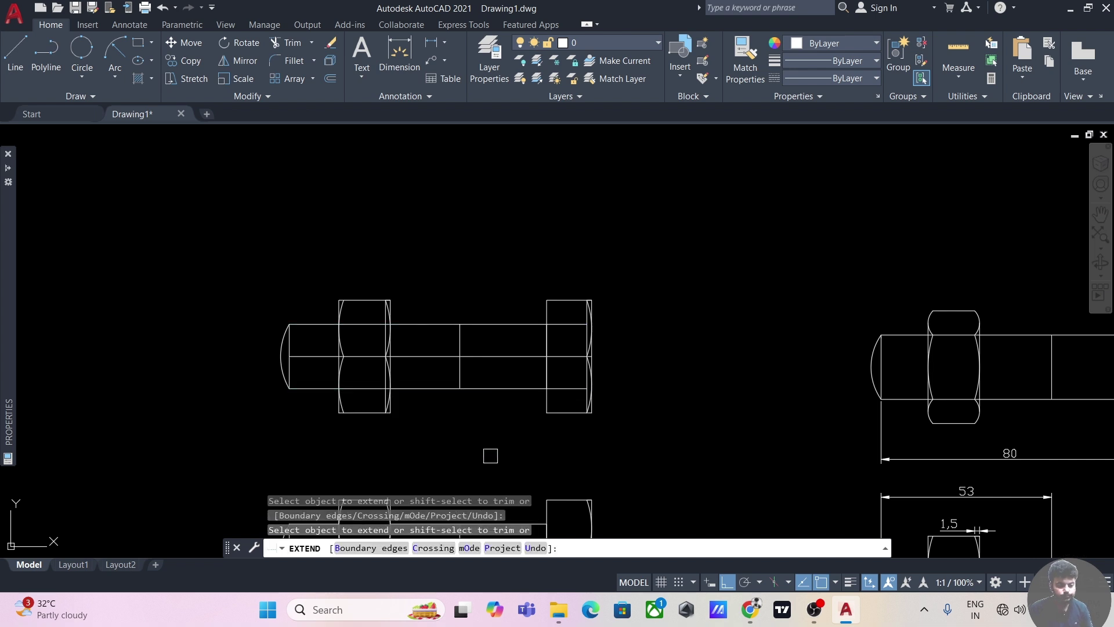
key(Escape)
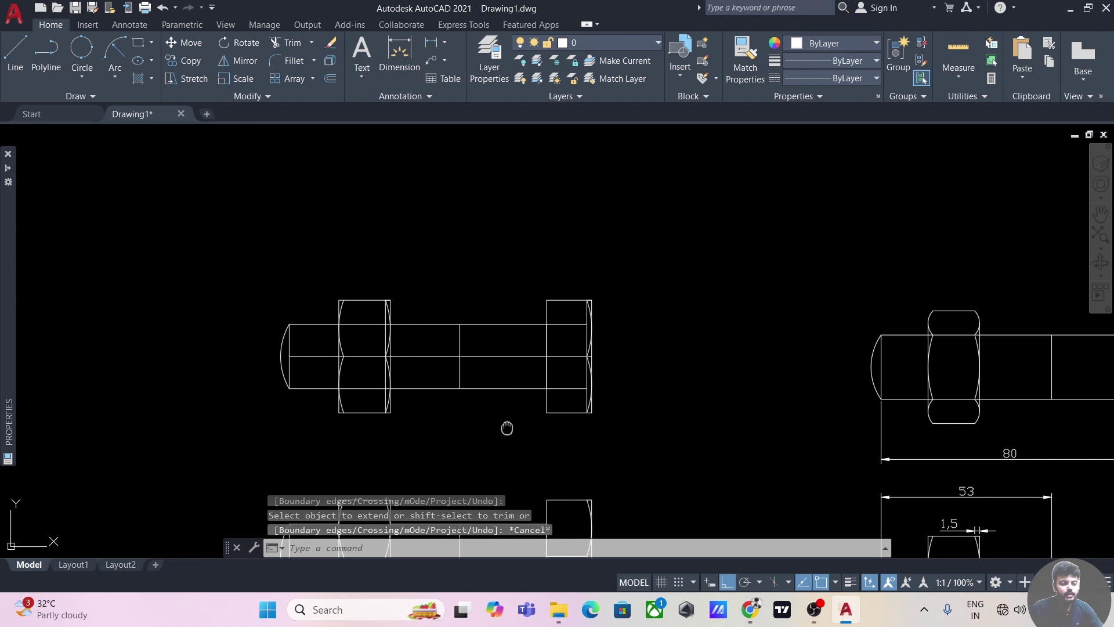
Delete the two chamfer arcs of the upper view's bolt head
scroll(507, 427, up, 6)
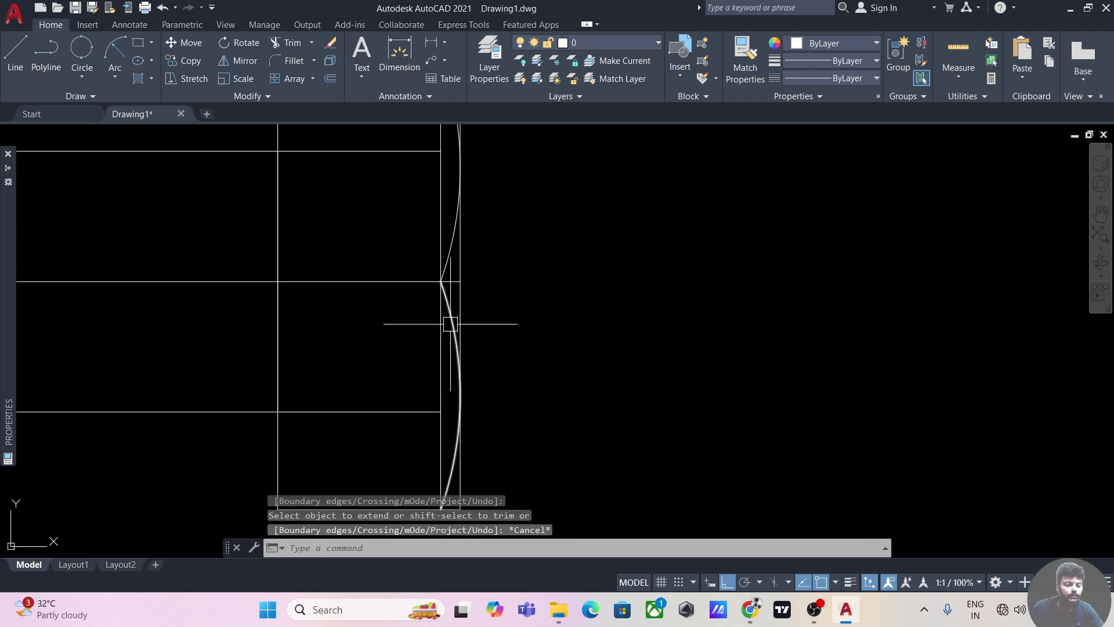
click(450, 324)
click(442, 280)
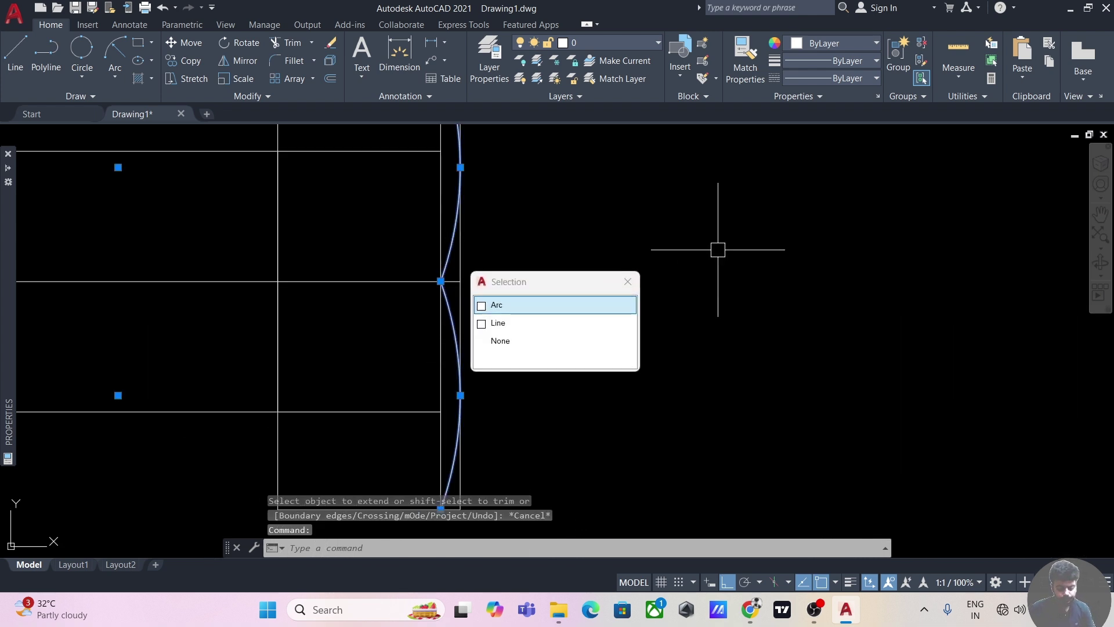
key(Delete)
Draw a three-point circle through the offset line's intersections with the shank's upper edge and the head's top edge, tangent to the head's outer edge
scroll(650, 264, down, 4)
mouse_move(644, 256)
middle_down()
mouse_move(589, 345)
mouse_move(524, 333)
mouse_move(473, 349)
mouse_move(487, 355)
middle_up()
scroll(600, 338, down, 2)
scroll(449, 343, up, 2)
scroll(406, 325, up, 2)
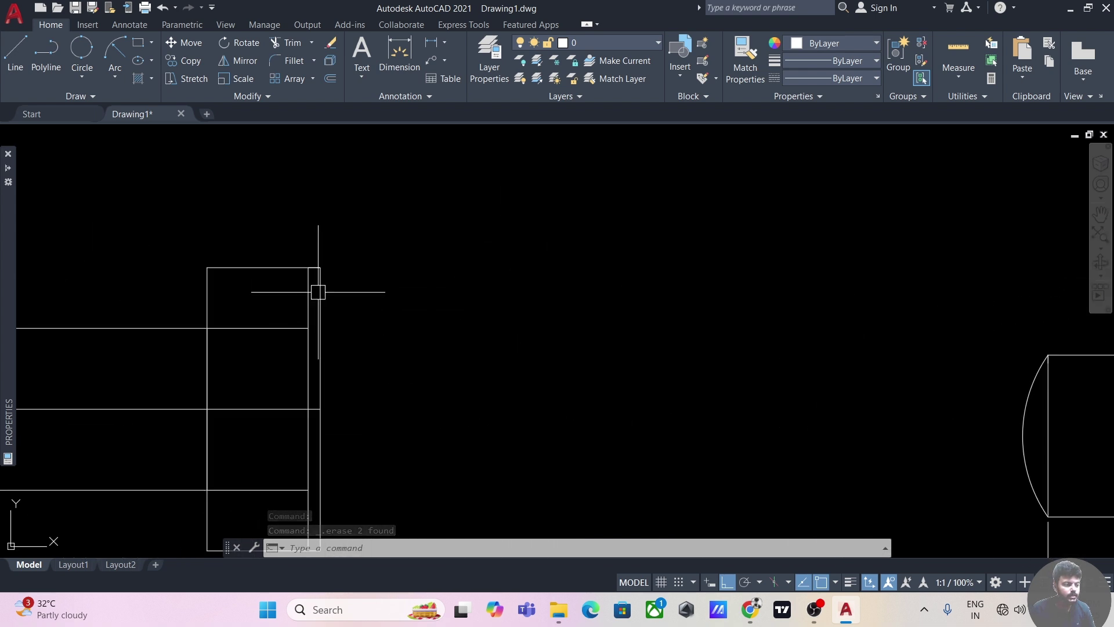
click(88, 58)
click(308, 328)
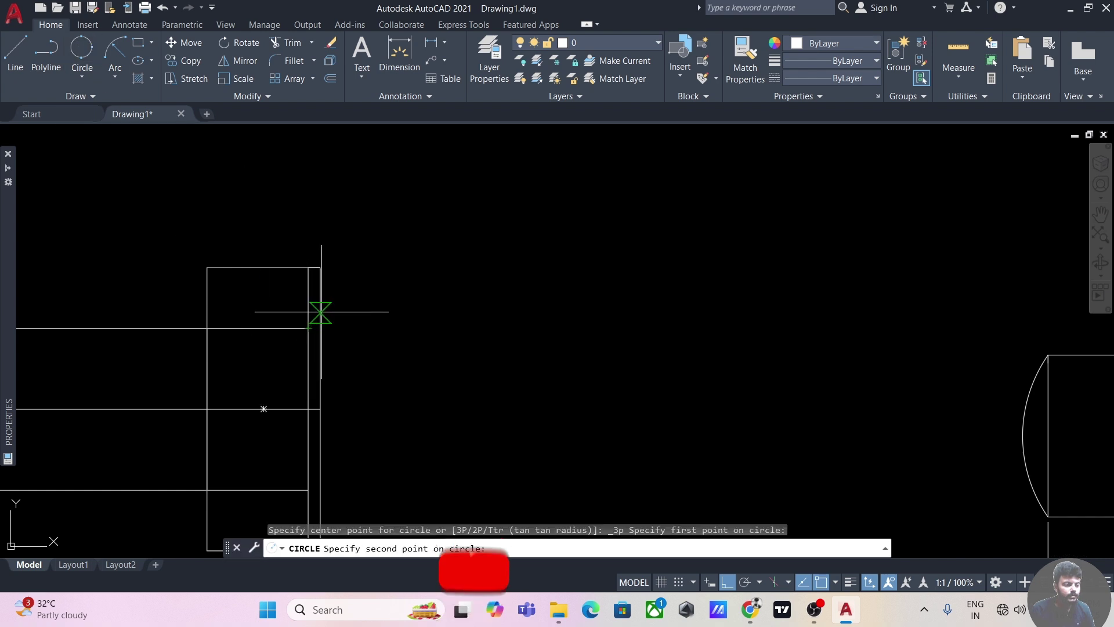
text(tan)
key(Return)
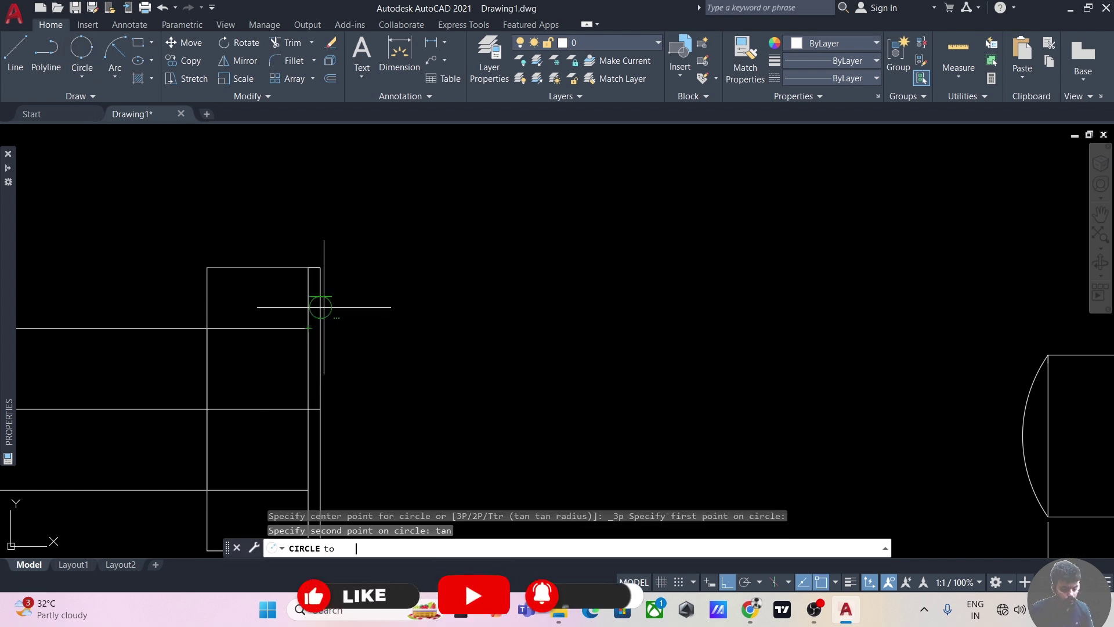
click(325, 301)
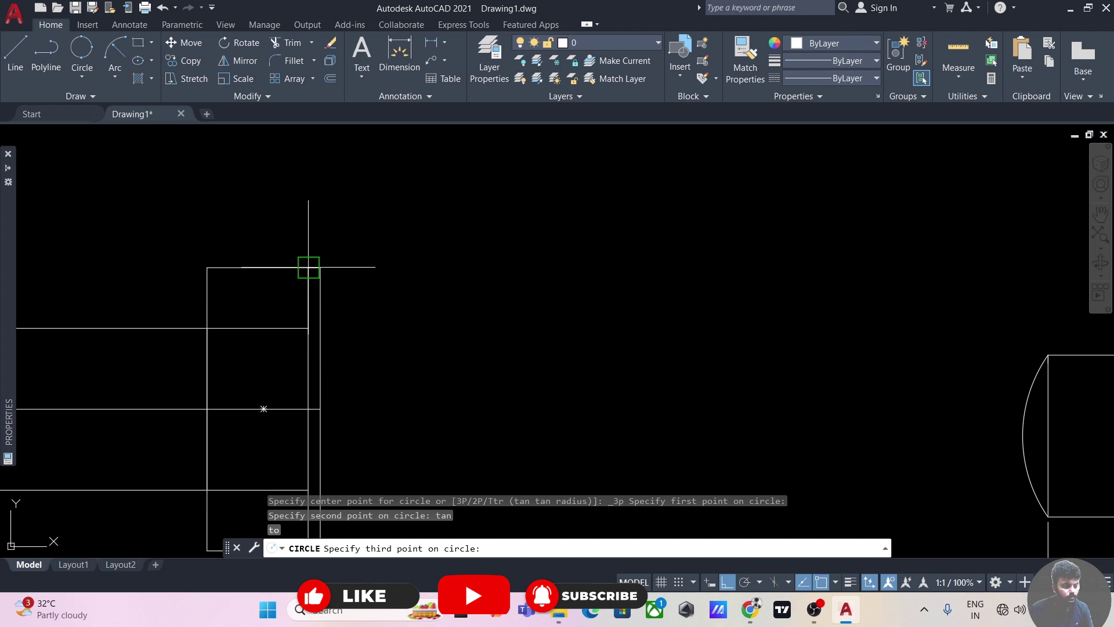
click(308, 267)
Draw a three-point circle through the offset line's intersections with both extended shank edges, tangent to the upper view's outer head edge
scroll(455, 293, down, 2)
middle_drag(457, 248, 435, 264)
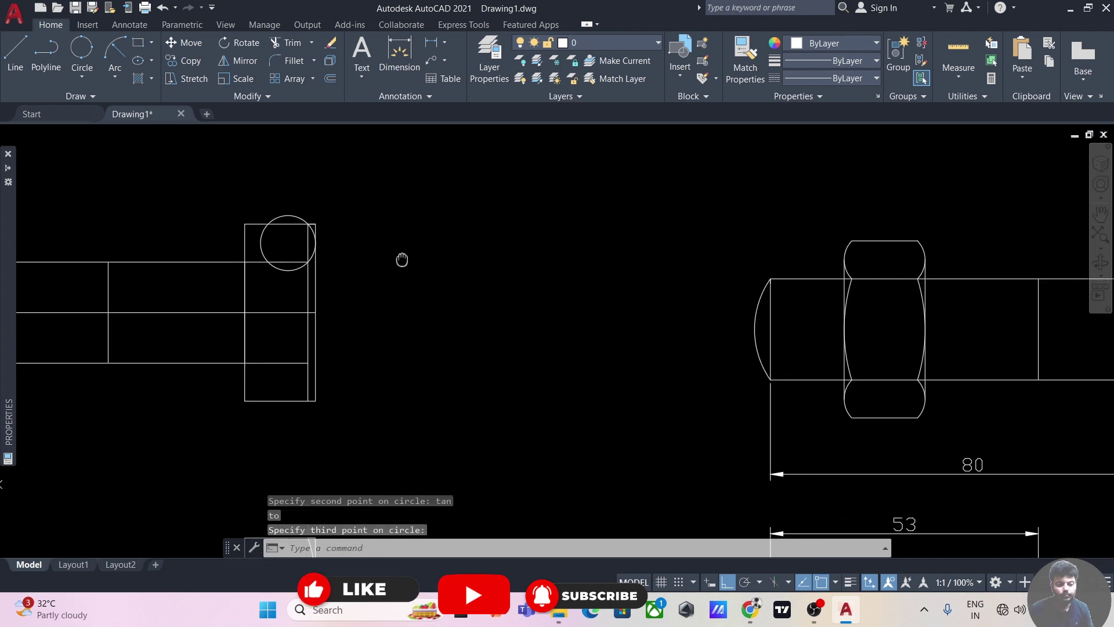
scroll(298, 232, down, 2)
mouse_move(298, 231)
middle_down()
mouse_move(227, 308)
mouse_move(383, 291)
middle_up()
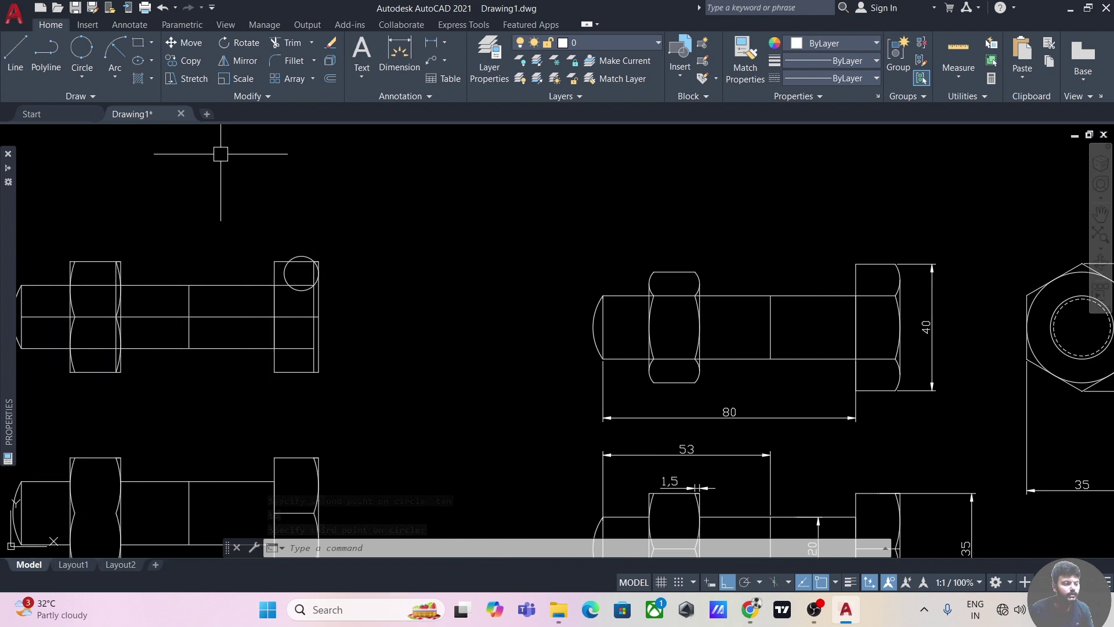
click(87, 52)
scroll(337, 326, up, 6)
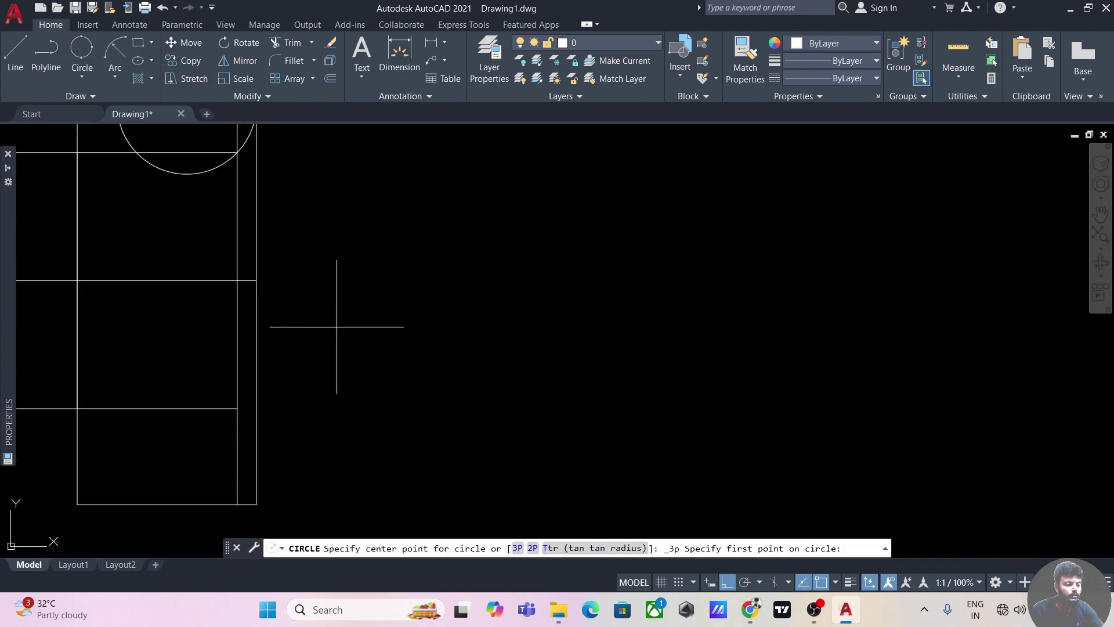
click(237, 407)
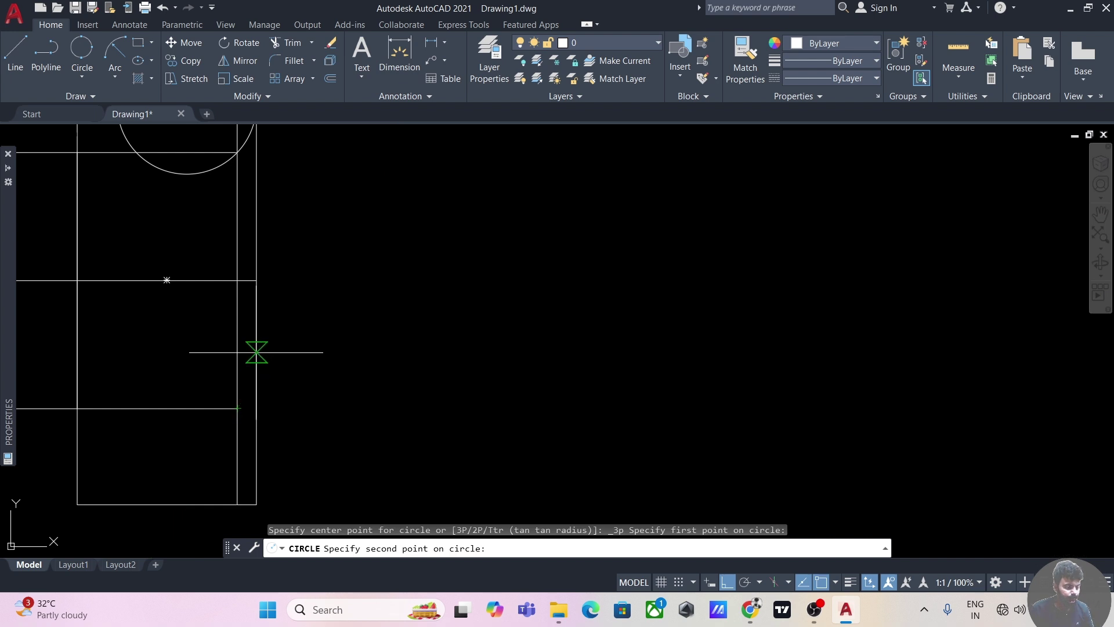
key(Return)
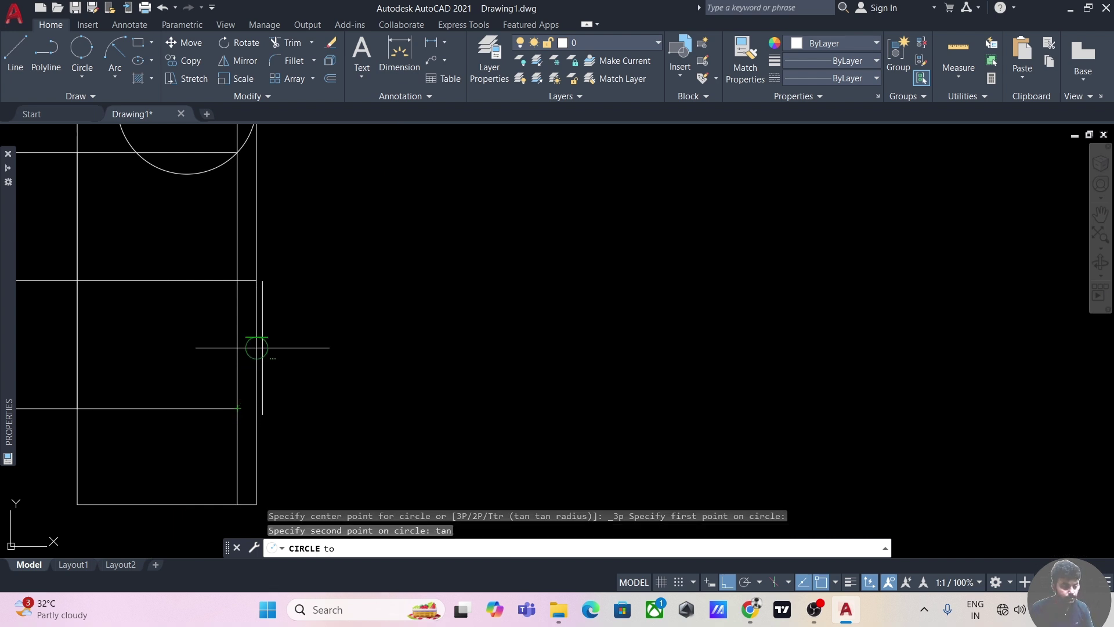
click(259, 341)
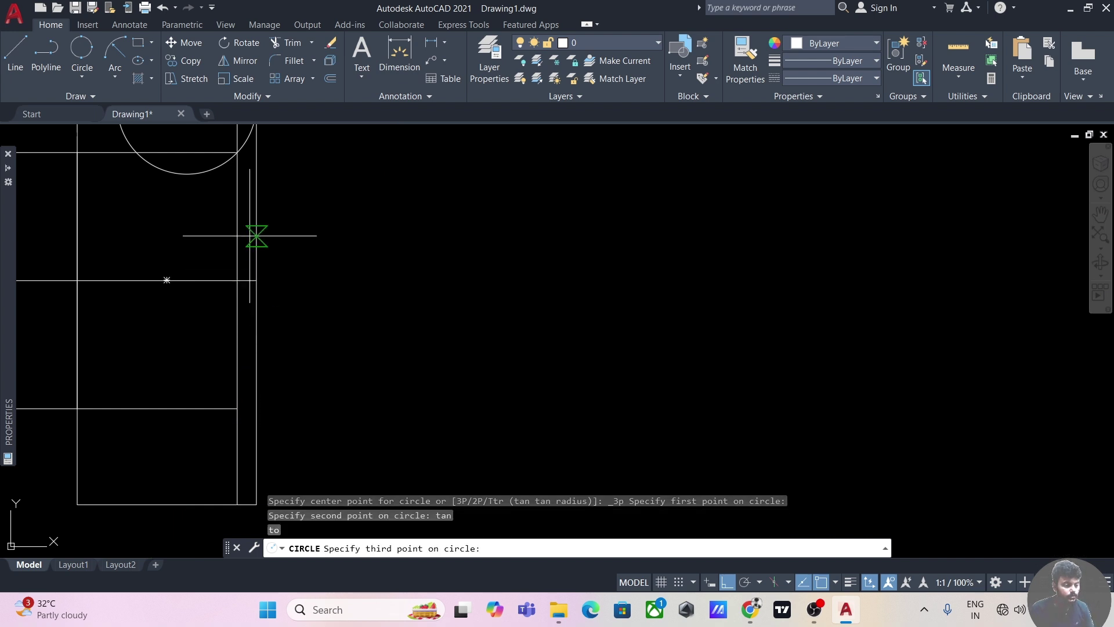
click(238, 152)
Trim both circles at the upper view's bolt head, keeping their chamfer arcs between the offset line and the outer edge
scroll(296, 257, down, 4)
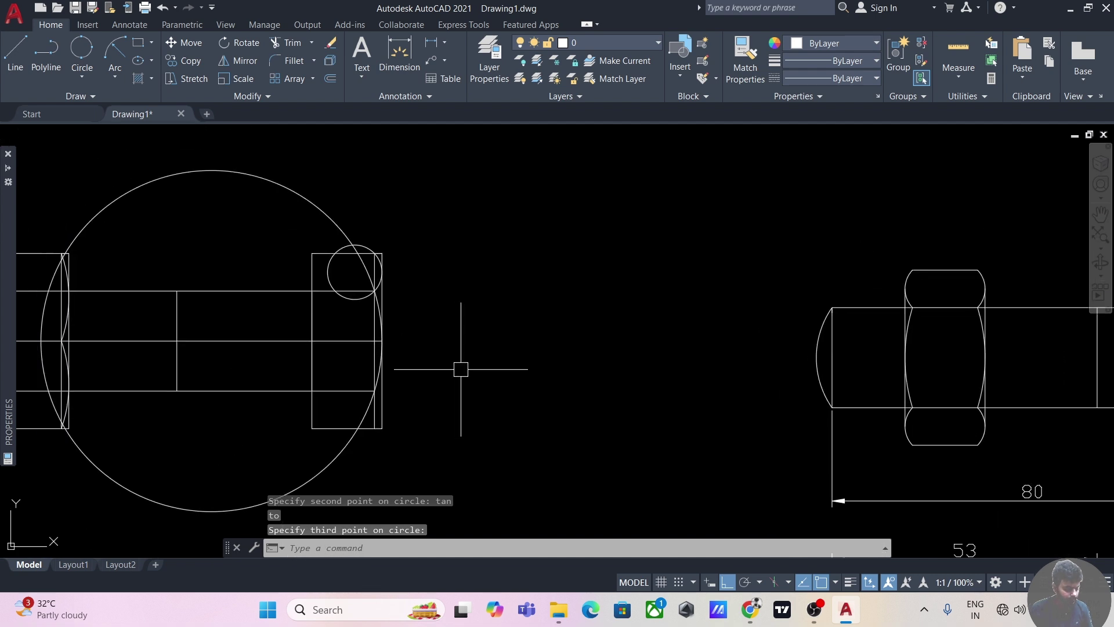
text(tr)
key(Return)
scroll(361, 272, up, 2)
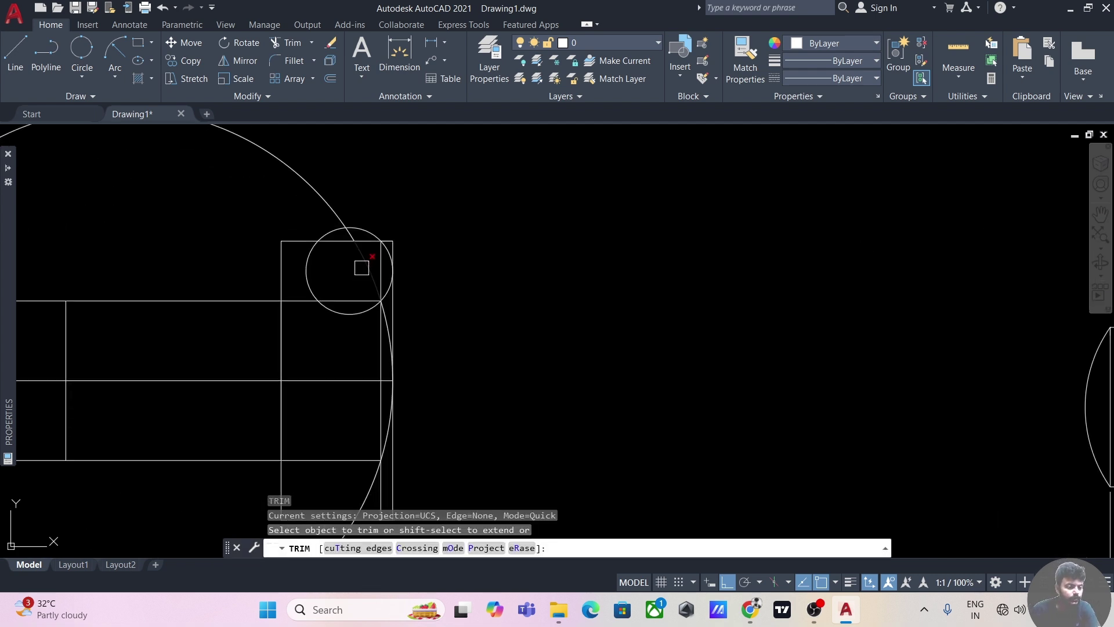
click(362, 268)
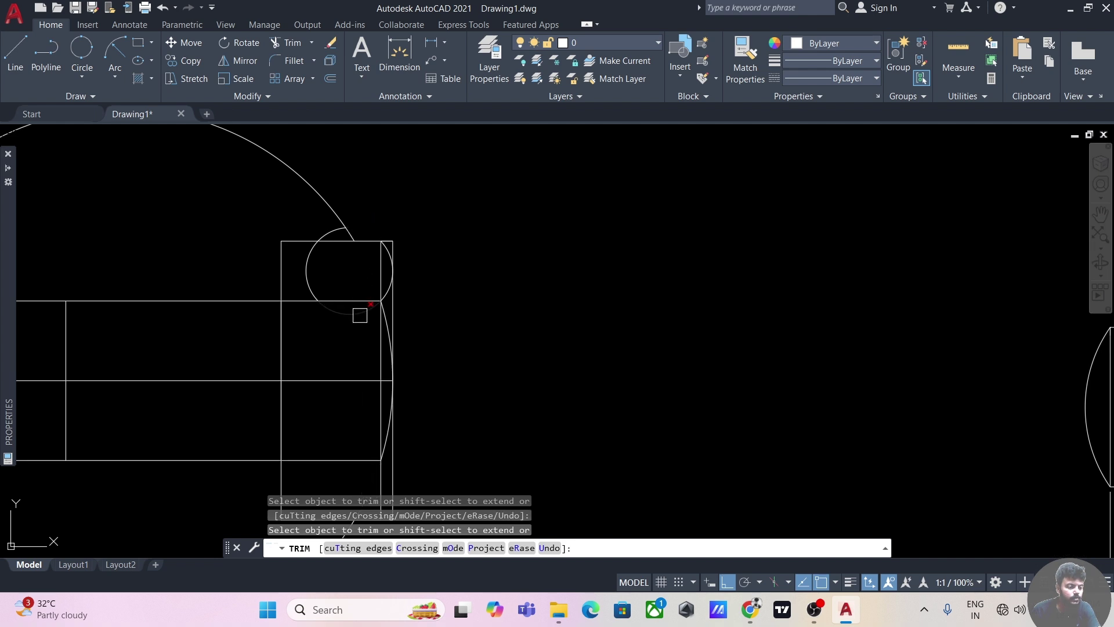
click(592, 332)
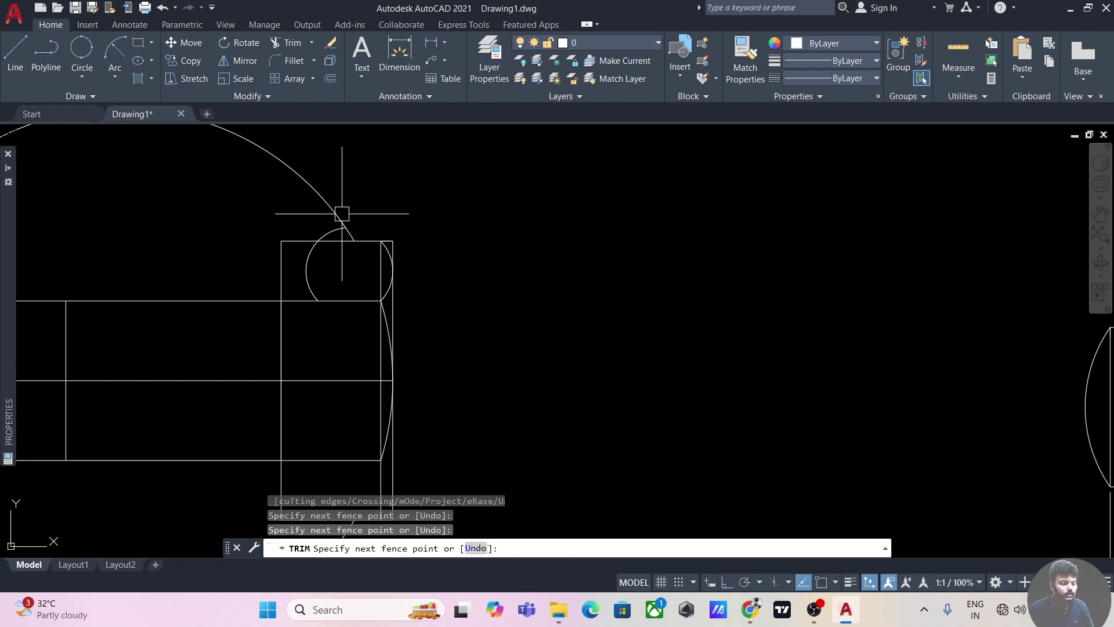
key(Escape)
Delete the leftover pieces of the large and small circles around the upper view's bolt head
click(323, 206)
key(Delete)
click(309, 249)
key(Delete)
Copy the bolt head's small upper chamfer arc down to the intersection of the offset line and the shank's lower edge
scroll(313, 269, down, 3)
scroll(507, 249, up, 5)
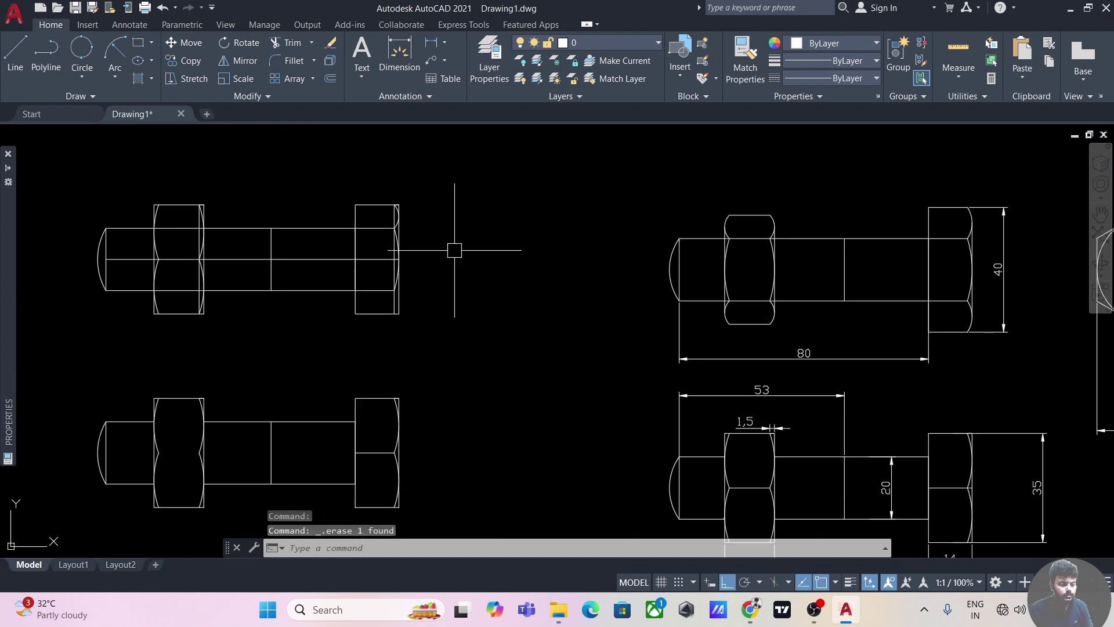
mouse_move(483, 311)
middle_down()
mouse_move(268, 264)
mouse_move(551, 376)
middle_up()
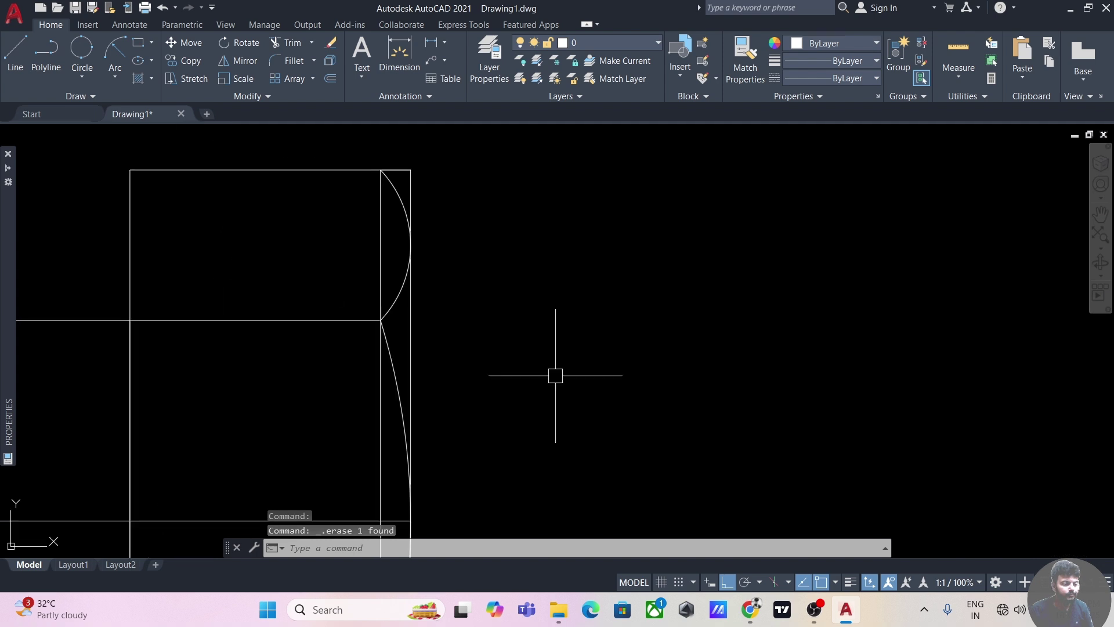
click(396, 309)
text(co)
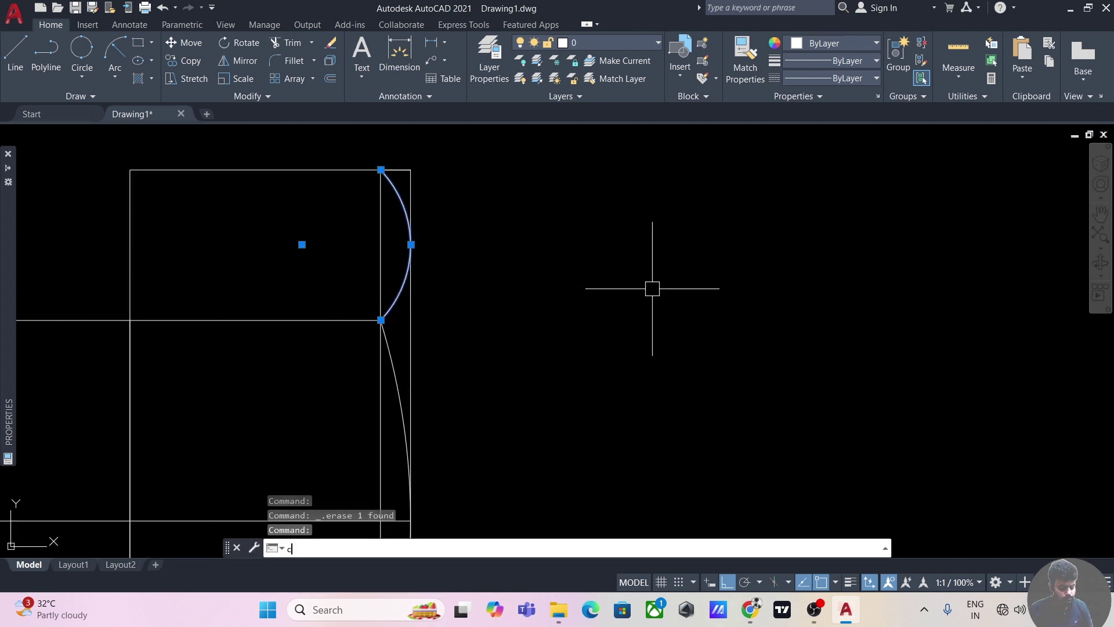
key(Return)
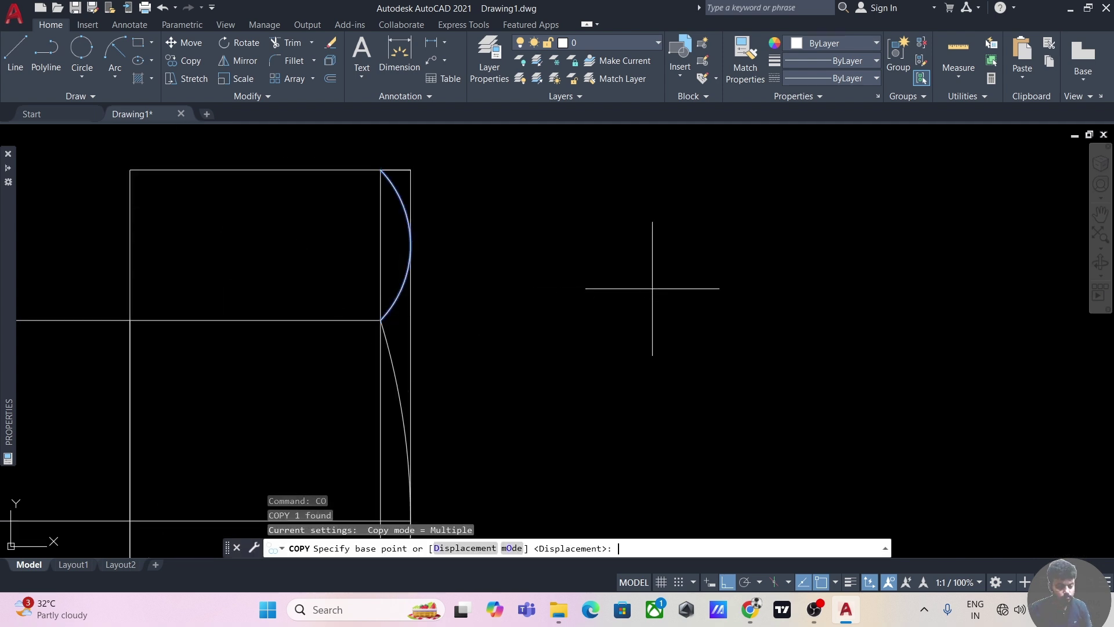
click(381, 170)
scroll(378, 248, down, 5)
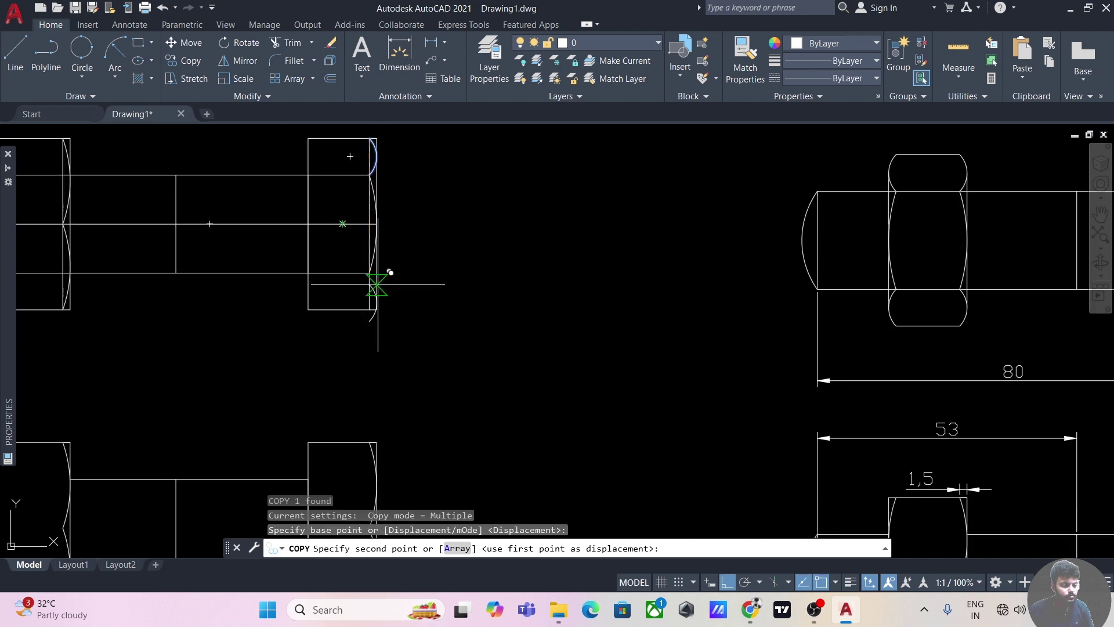
middle_drag(529, 269, 567, 316)
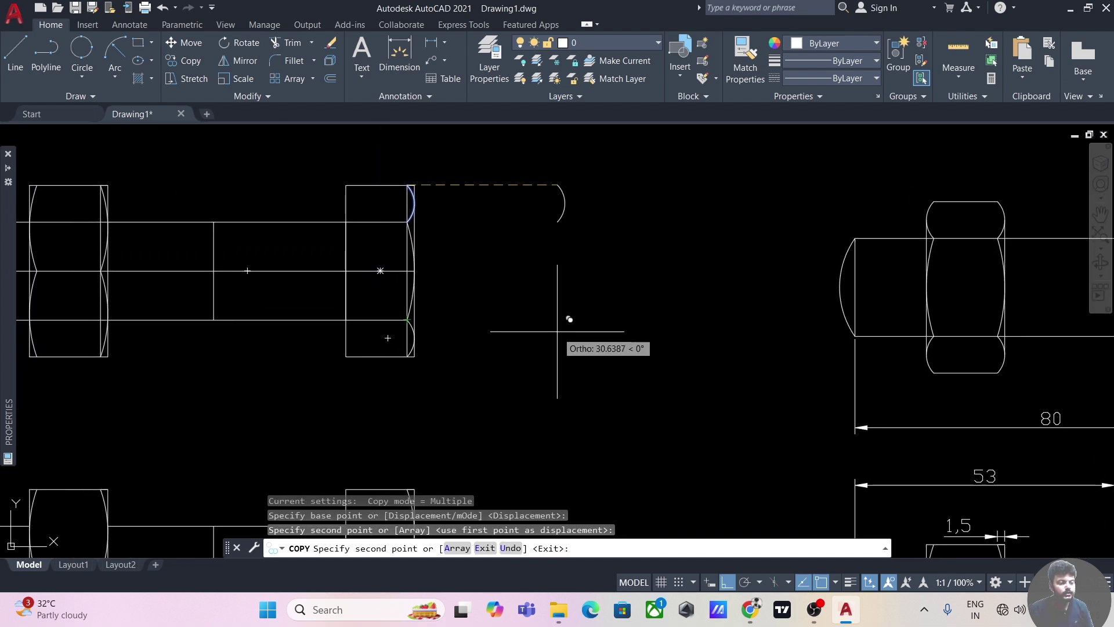
key(Escape)
Delete the four chamfer arcs on both sides of the nut in the upper view
scroll(553, 331, down, 3)
scroll(521, 324, up, 3)
scroll(563, 311, down, 3)
mouse_move(435, 335)
middle_down()
mouse_move(456, 355)
mouse_move(435, 352)
middle_up()
scroll(435, 356, down, 2)
scroll(394, 357, up, 2)
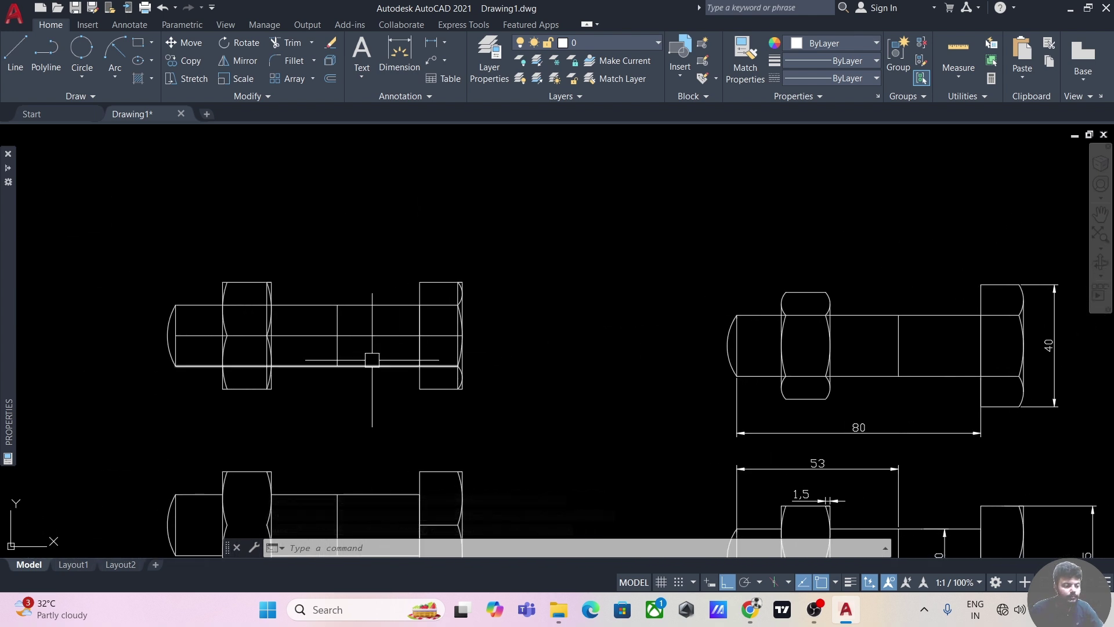
scroll(266, 324, up, 4)
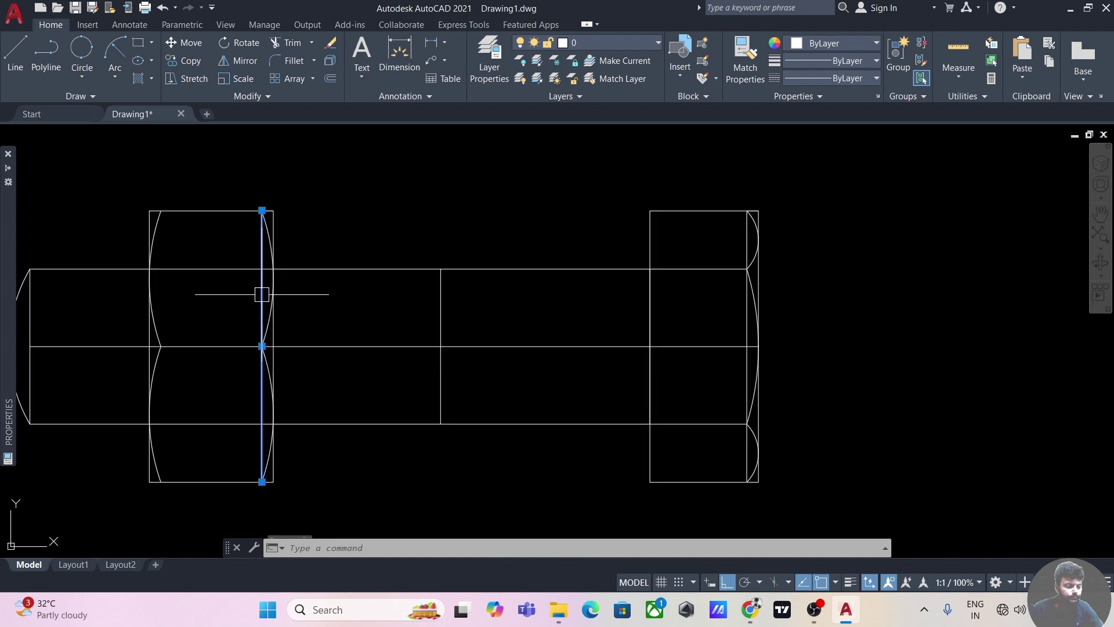
key(Escape)
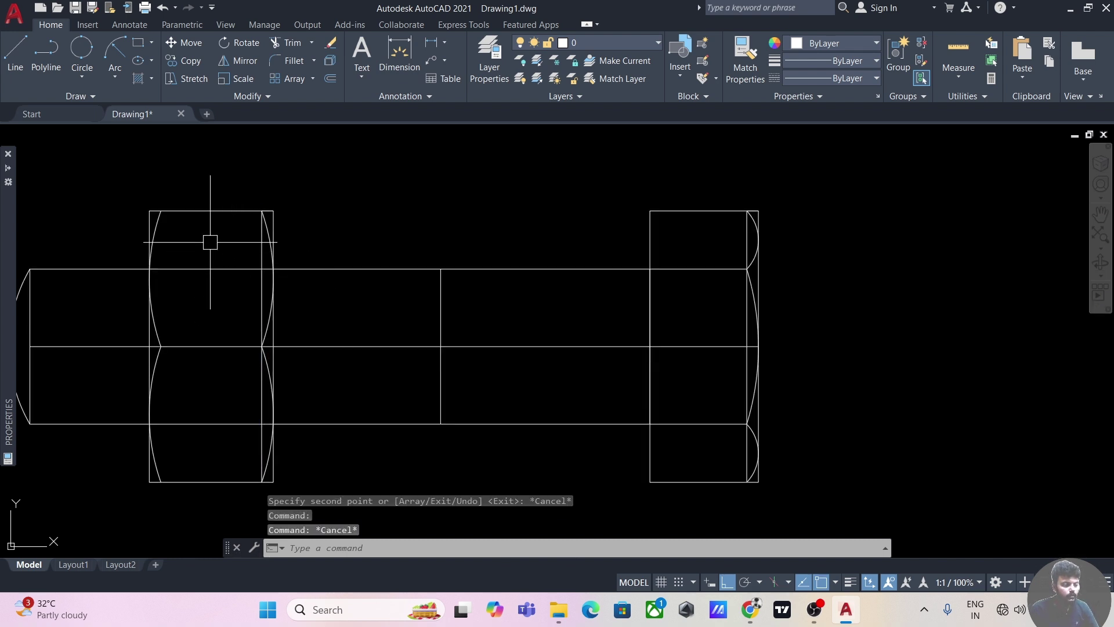
click(154, 250)
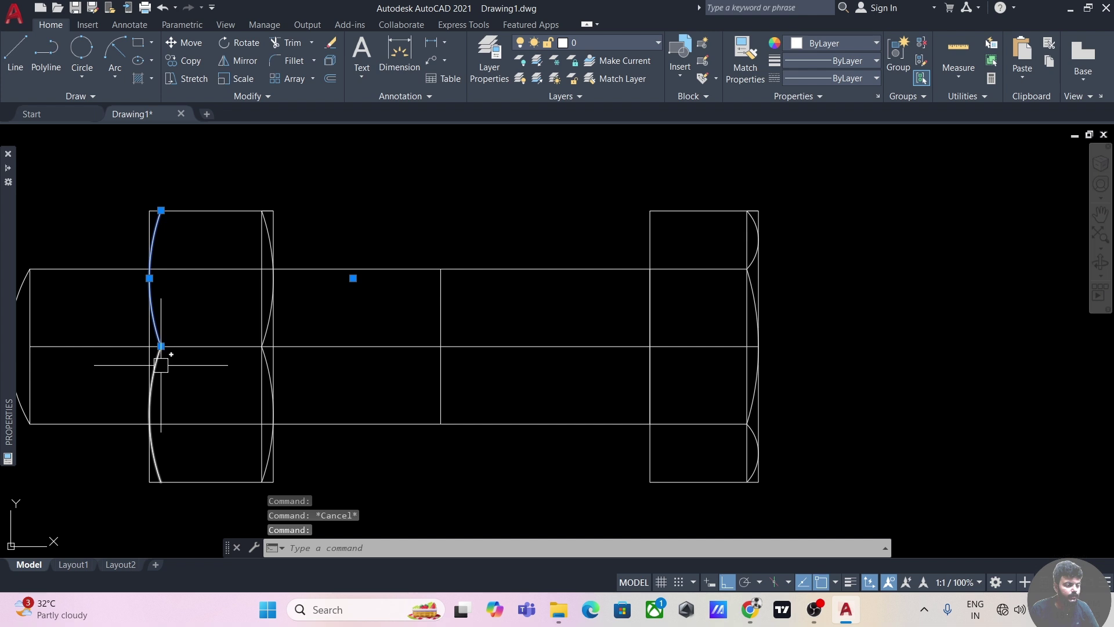
scroll(273, 390, up, 2)
click(266, 369)
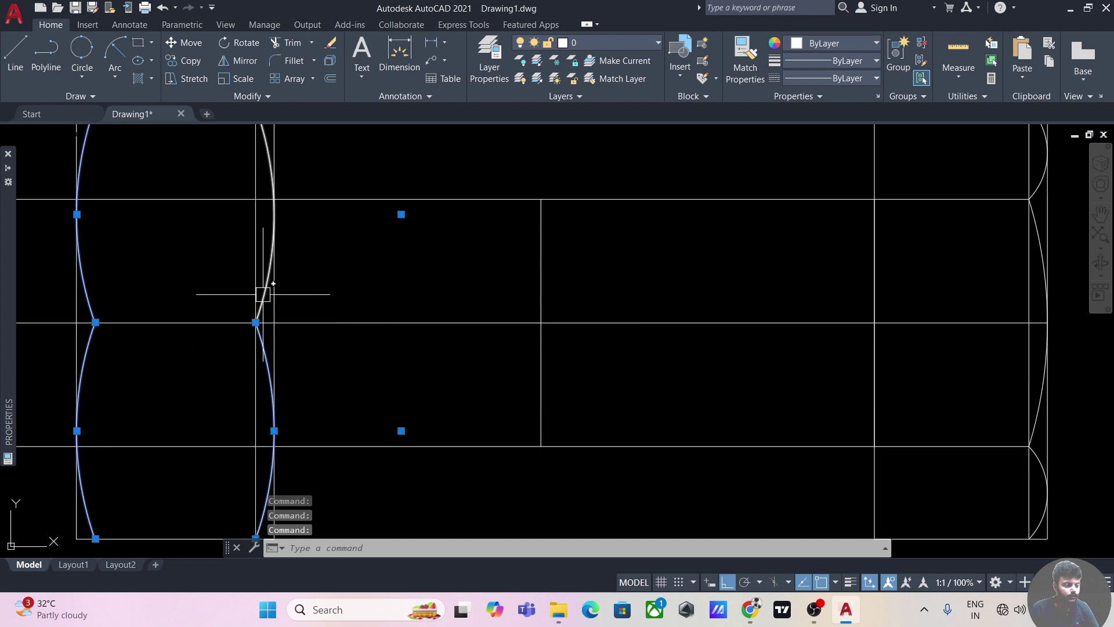
key(Delete)
Draw a three-point circle on the upper view's nut through the offset line's shank intersection and upper end, tangent to the nut's right edge
scroll(453, 277, down, 4)
mouse_move(453, 277)
middle_down()
mouse_move(286, 346)
mouse_move(410, 400)
middle_up()
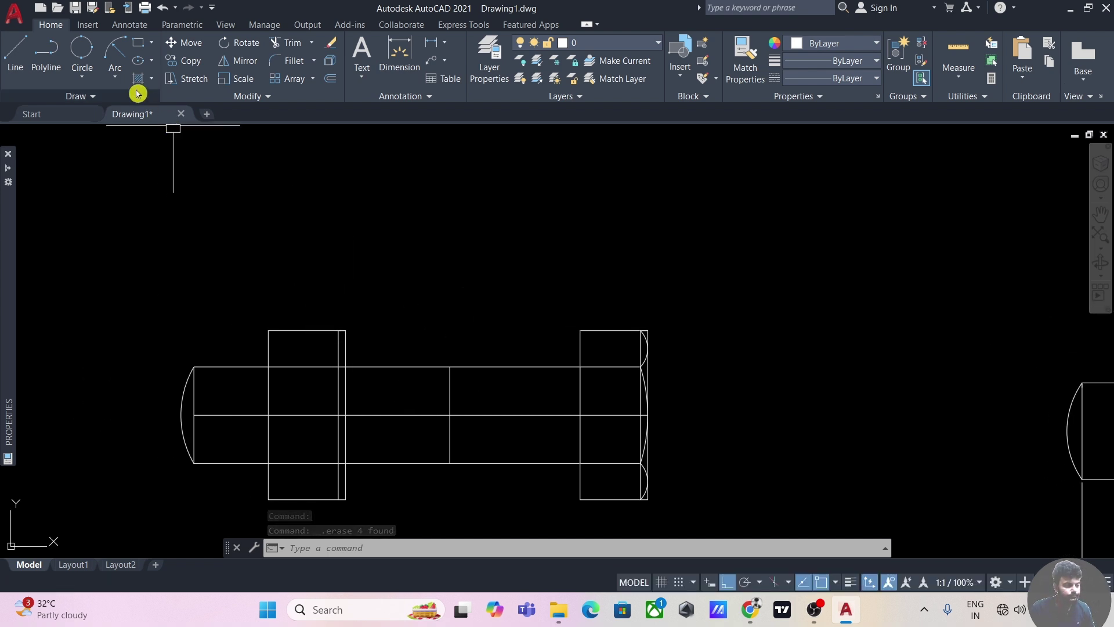
click(80, 51)
scroll(302, 319, up, 4)
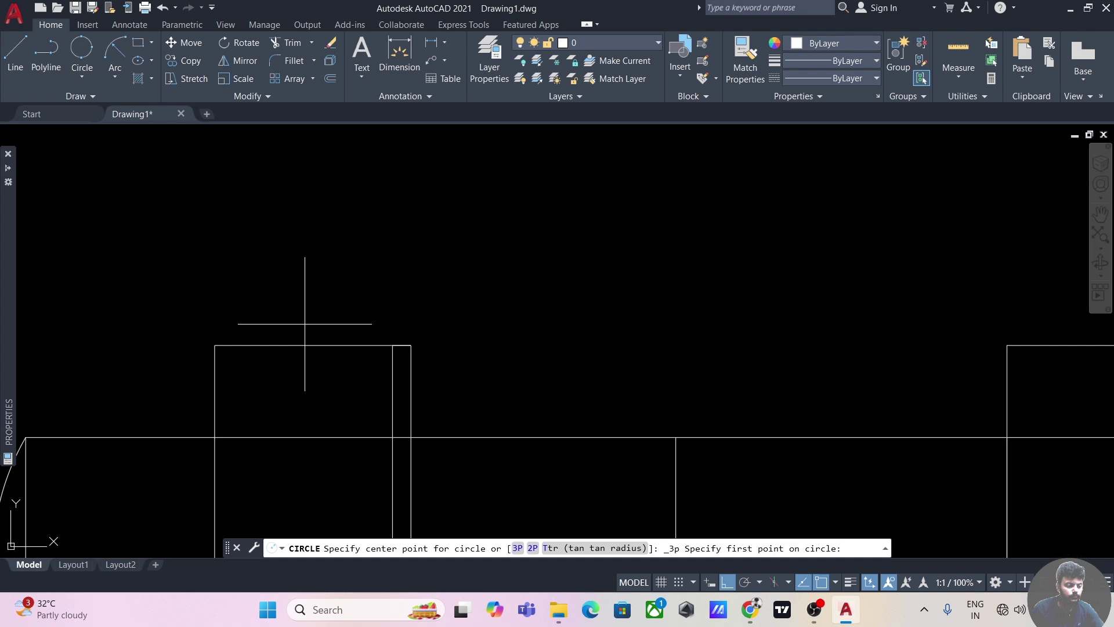
click(393, 437)
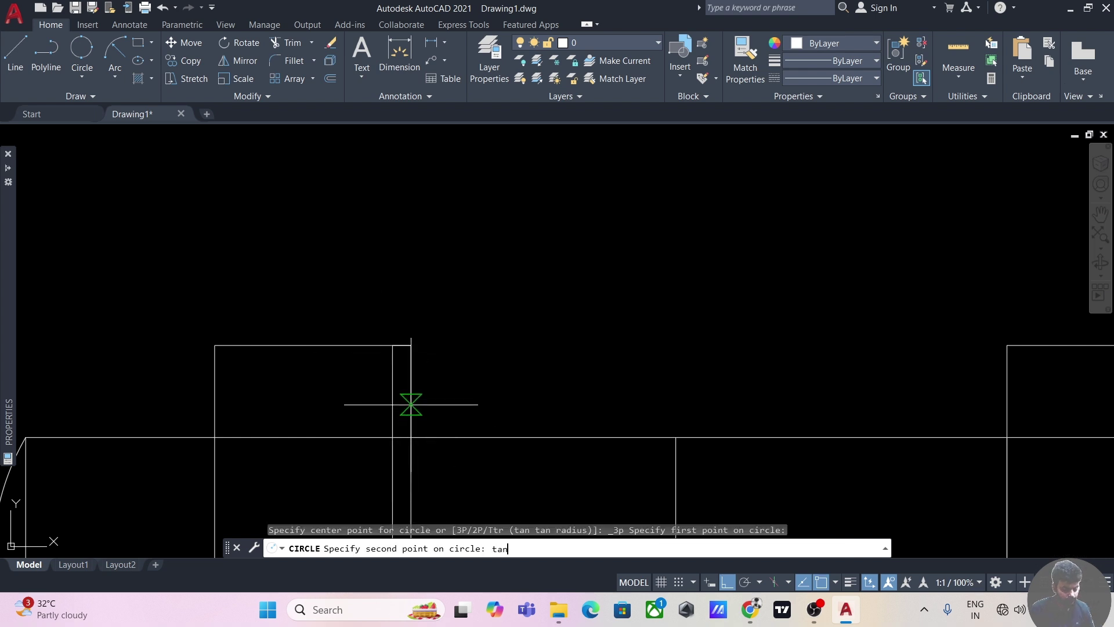
text(tan)
key(Return)
click(412, 387)
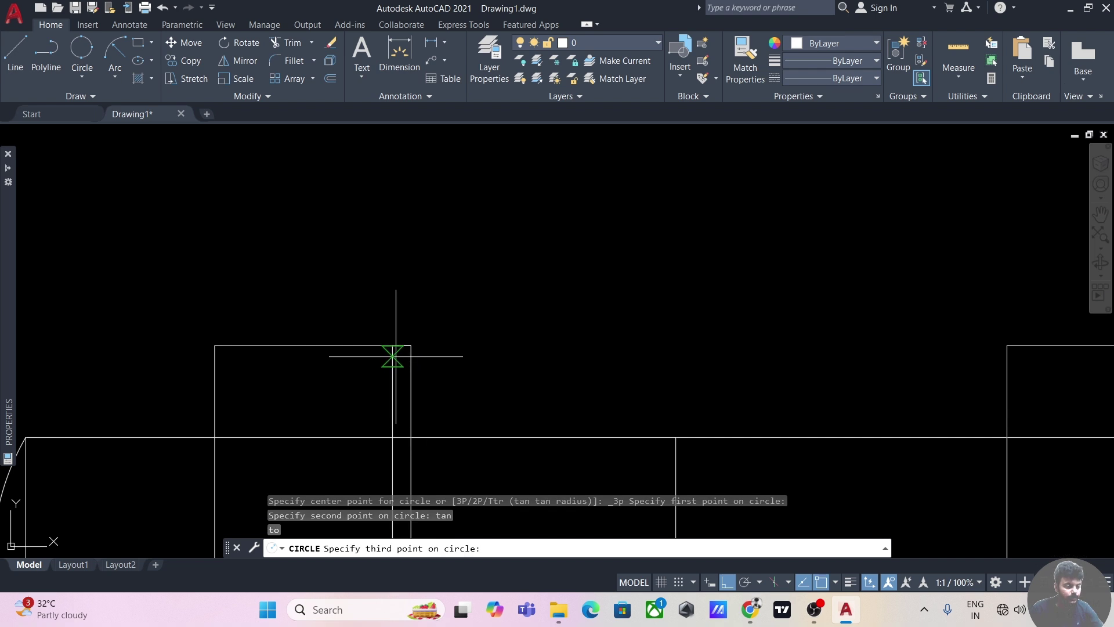
click(393, 356)
scroll(492, 273, down, 3)
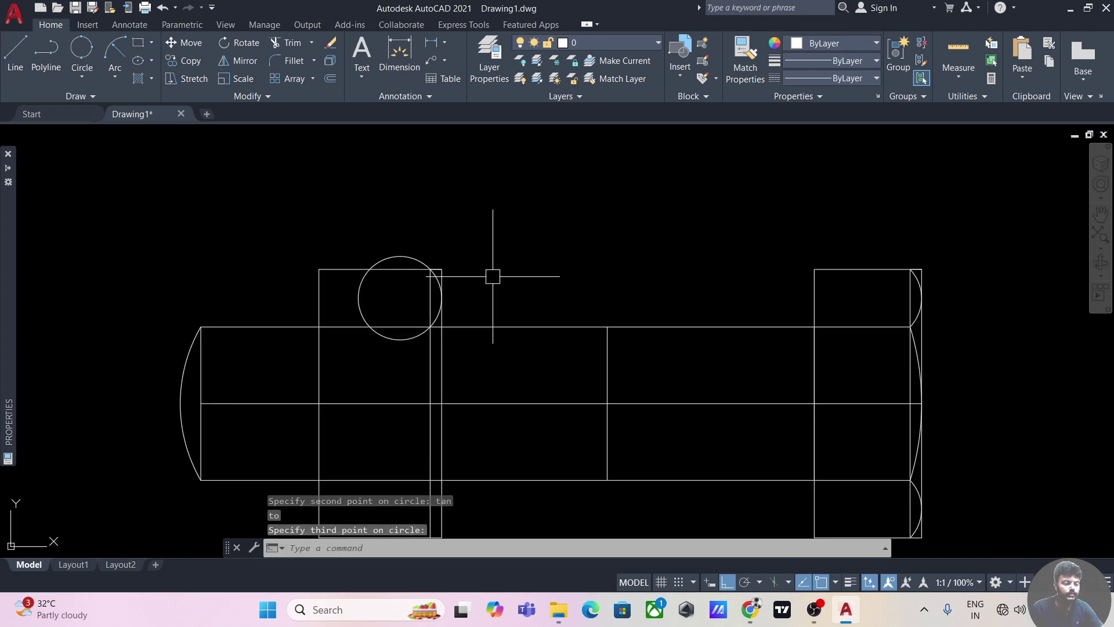
middle_drag(492, 276, 464, 245)
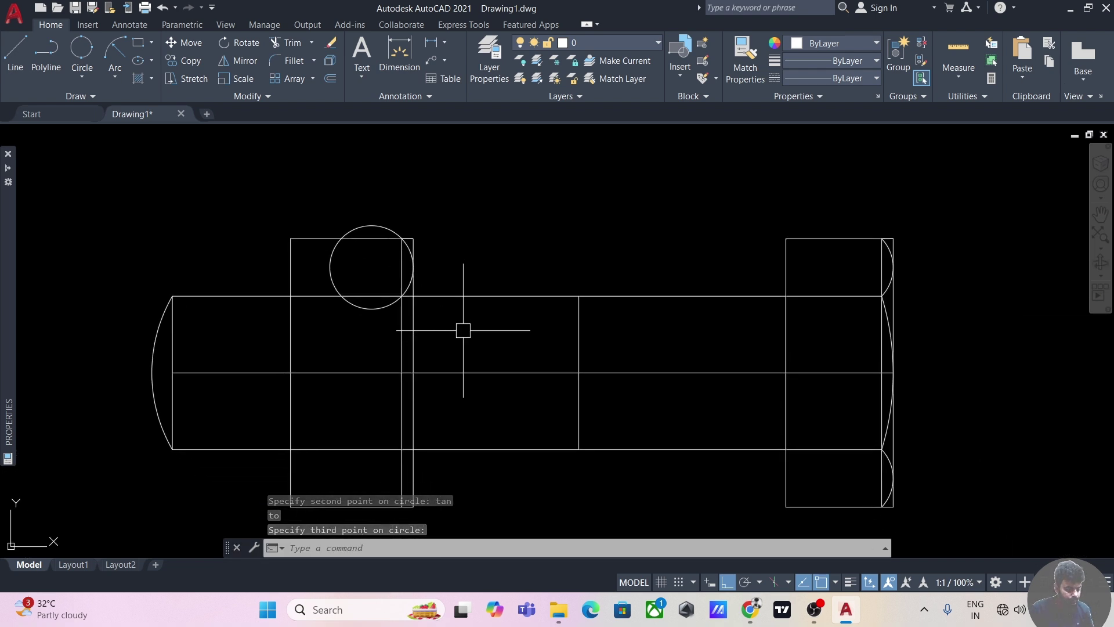
key(Return)
click(402, 449)
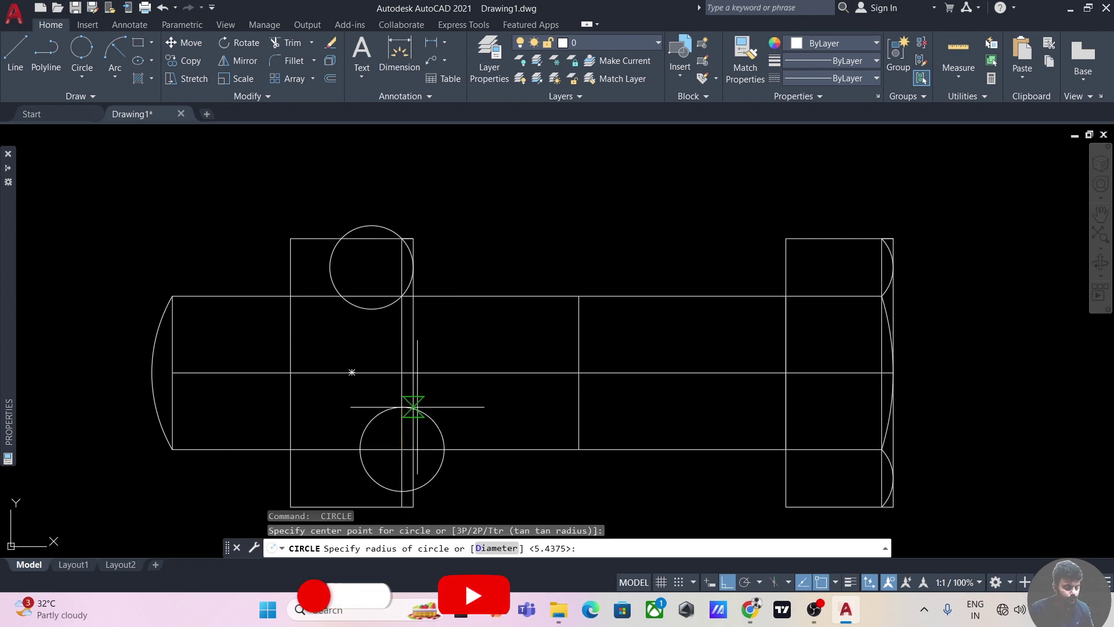
key(Escape)
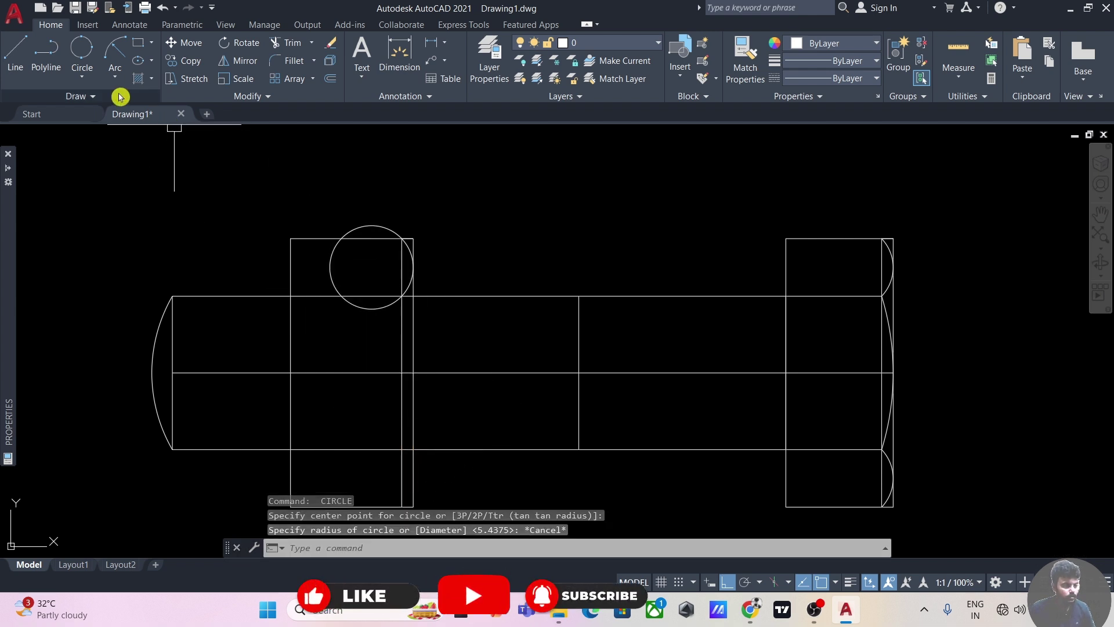
Draw a large three-point circle through the offset line's intersections with both shank edges, tangent to the nut's right edge
click(81, 51)
click(402, 448)
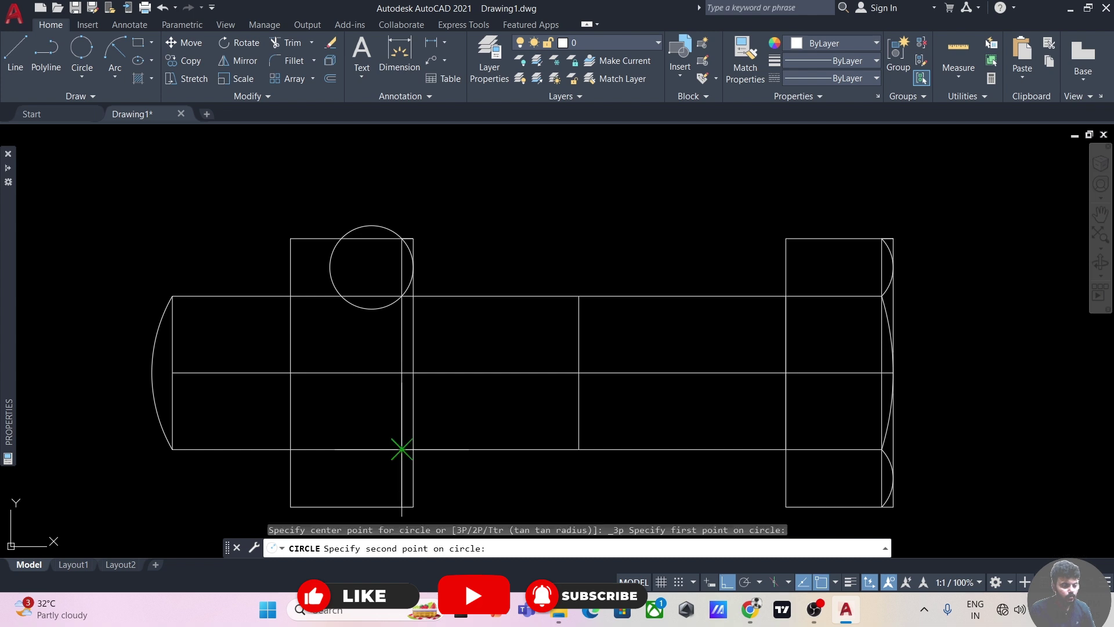
text(ta)
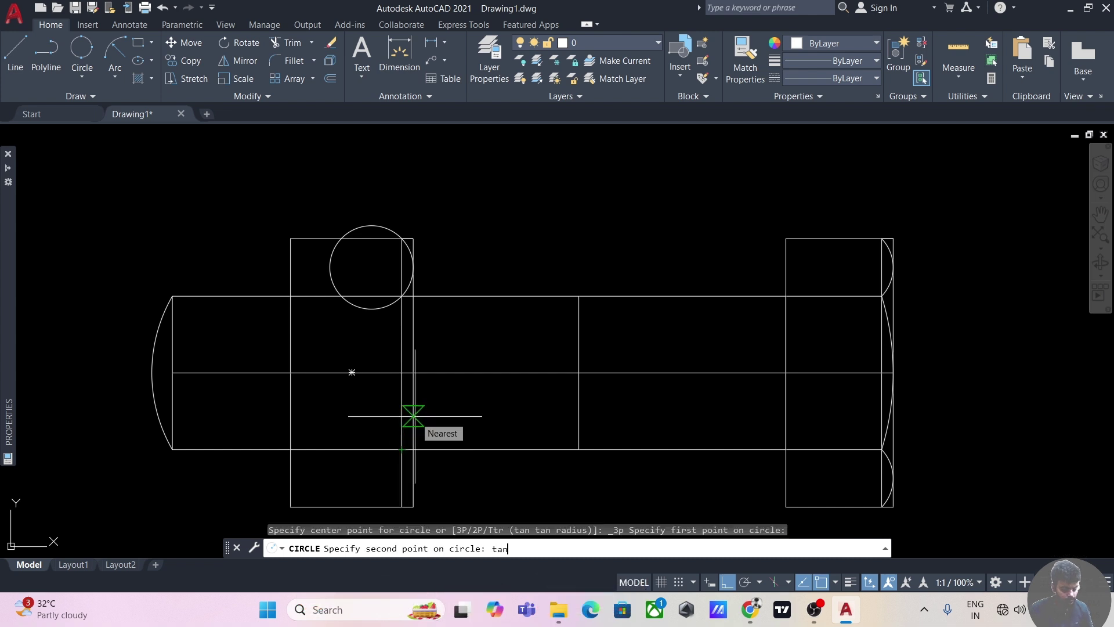
text(n)
key(Return)
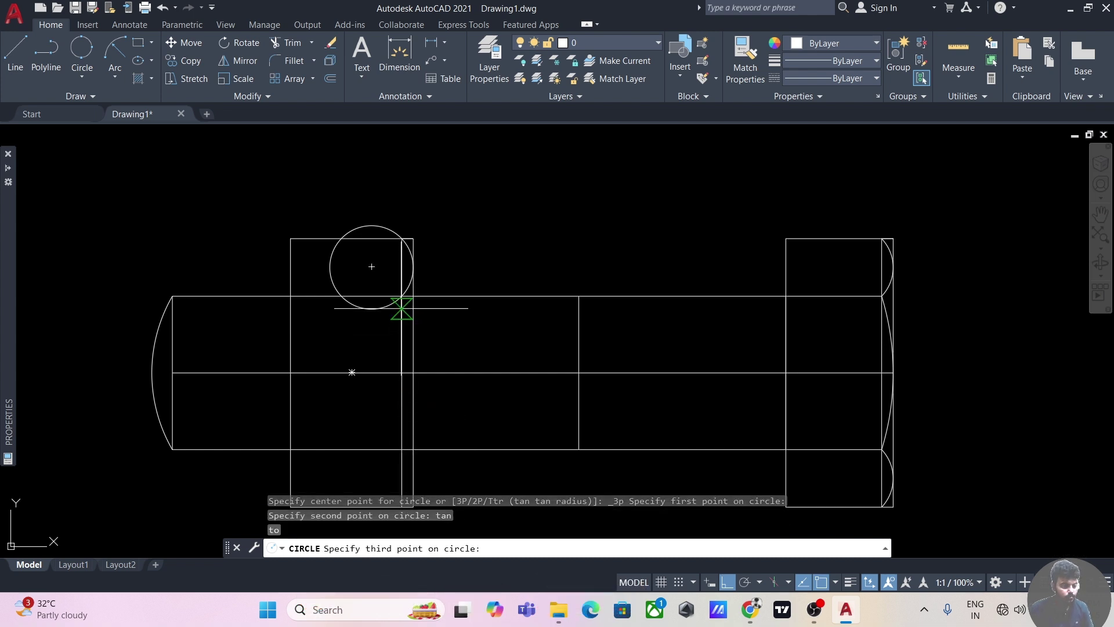
click(399, 295)
middle_drag(483, 255, 490, 260)
scroll(512, 276, down, 2)
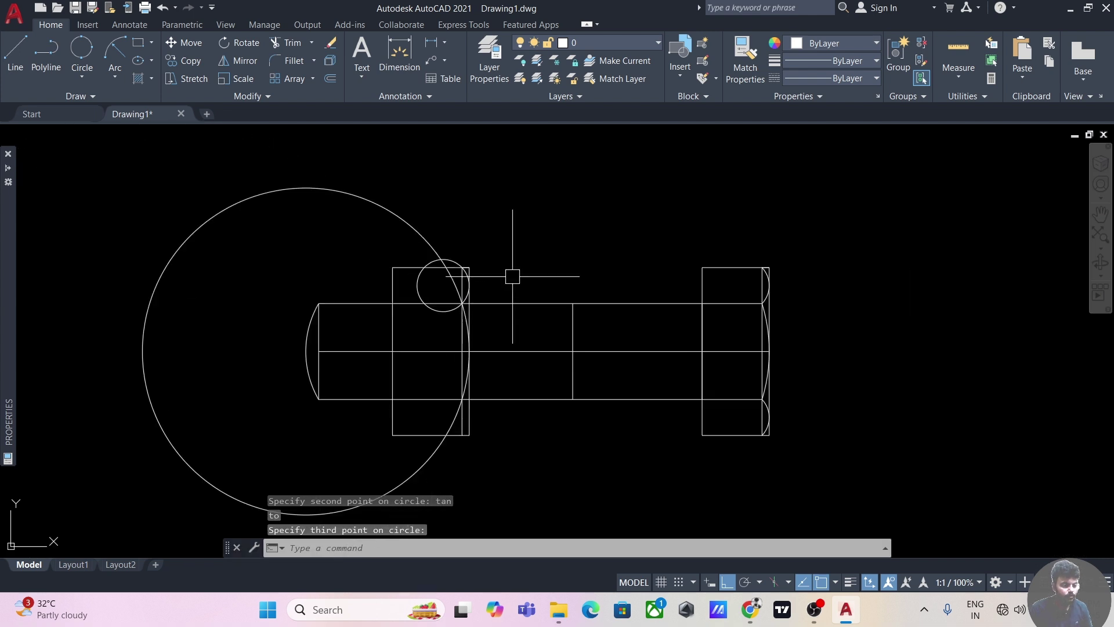
Trim both circles at the upper view's nut, keeping their chamfer arcs between the offset line and the nut's right edge
text(tr)
key(Return)
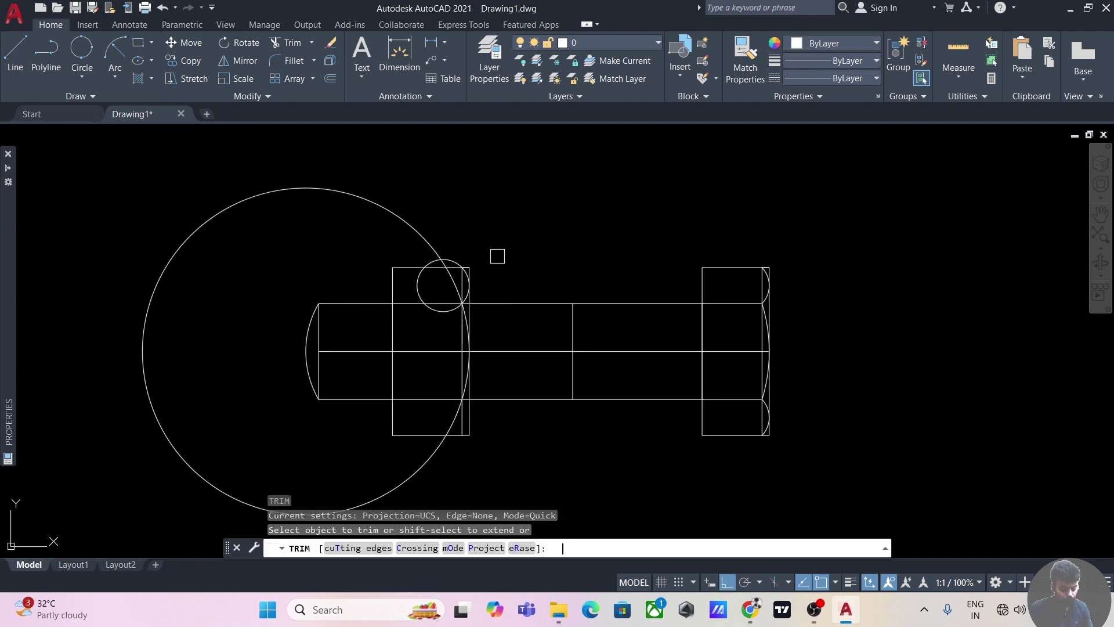
scroll(450, 298, up, 4)
click(467, 205)
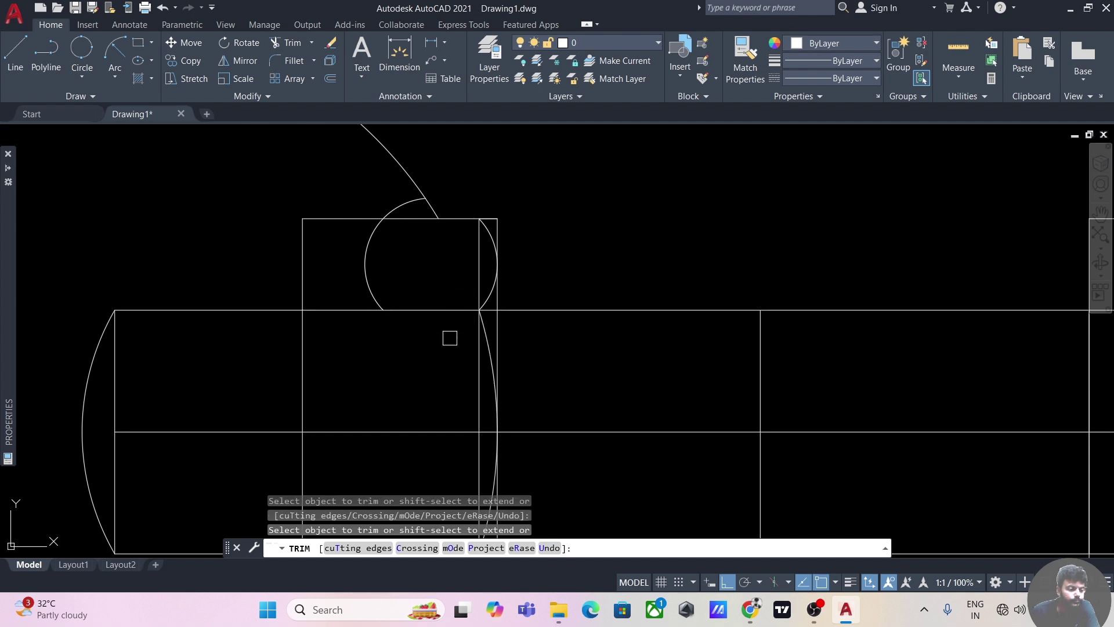
scroll(439, 382, down, 4)
scroll(435, 477, up, 4)
scroll(456, 455, down, 4)
click(607, 464)
key(Escape)
Delete the leftover pieces of the large and small circles around the upper view's nut
click(420, 253)
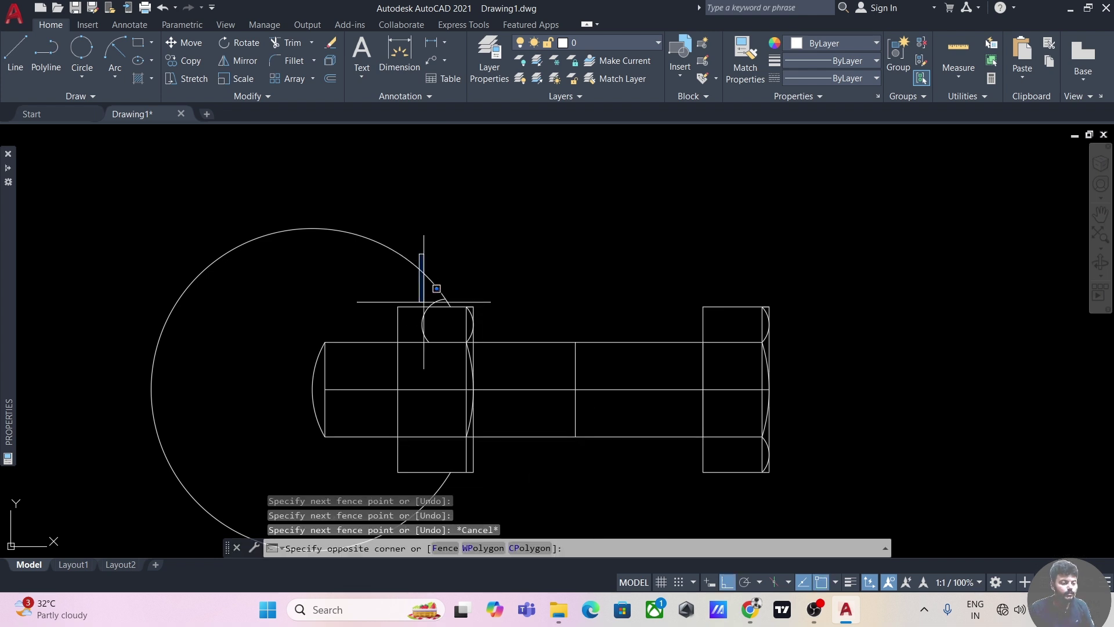
click(400, 235)
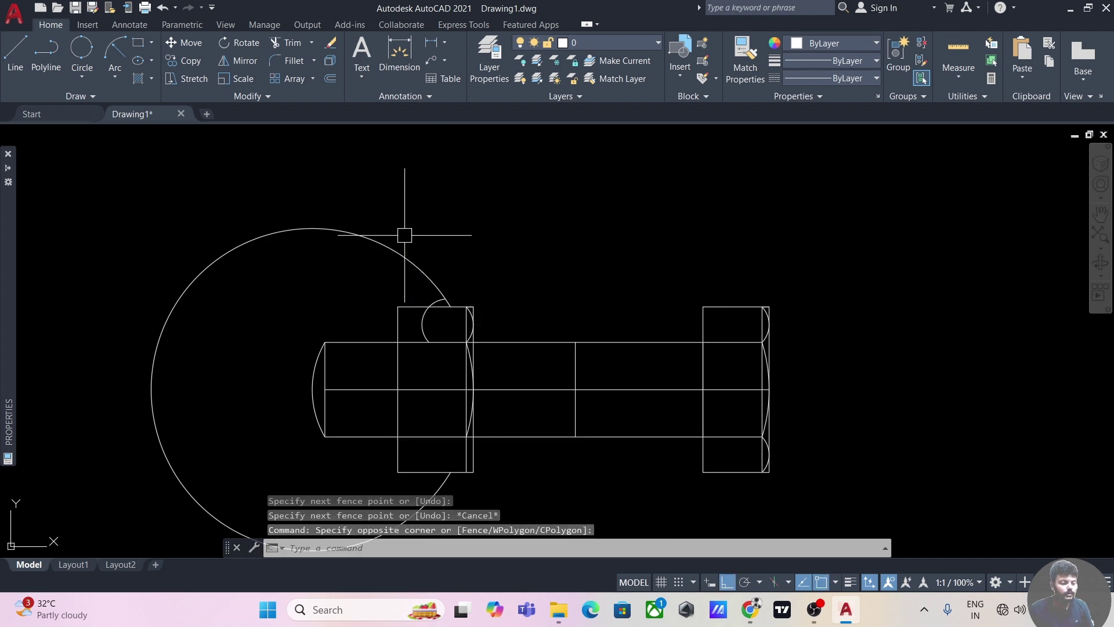
click(424, 315)
key(Delete)
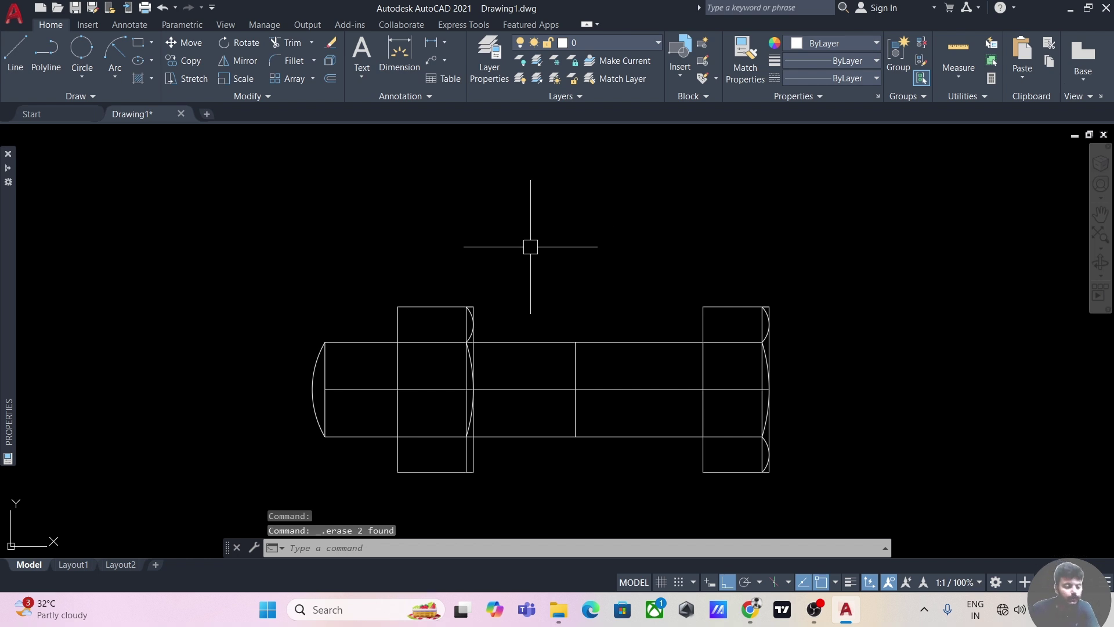
Copy the nut's small upper chamfer arc from its top end to the intersection of the offset line and the shank's lower edge
scroll(479, 232, up, 4)
middle_drag(479, 239, 500, 154)
click(402, 250)
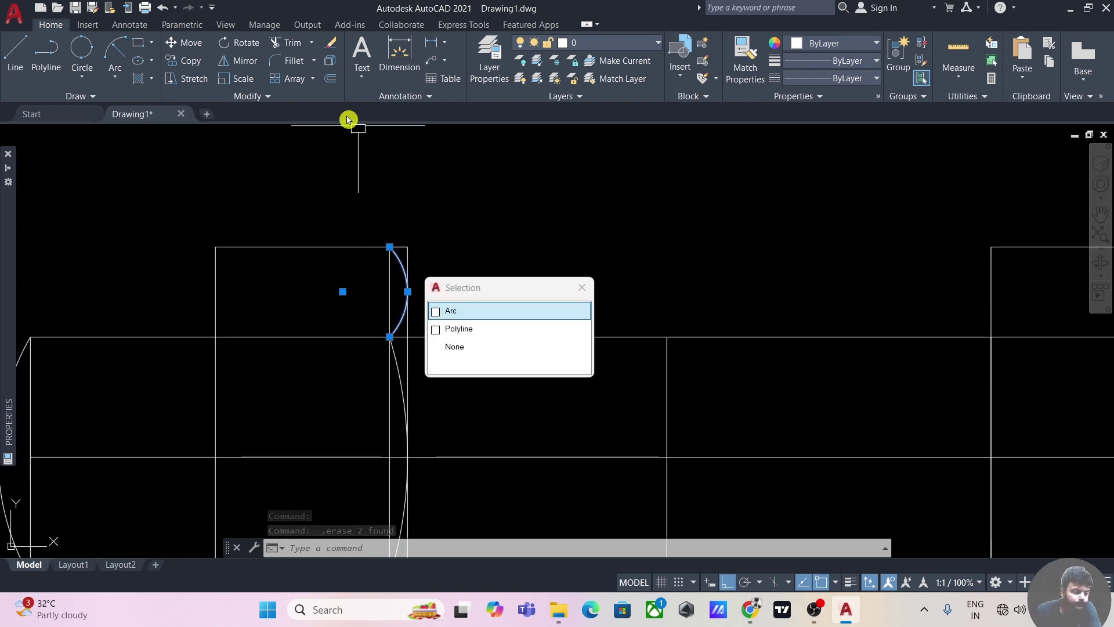
click(194, 59)
click(389, 247)
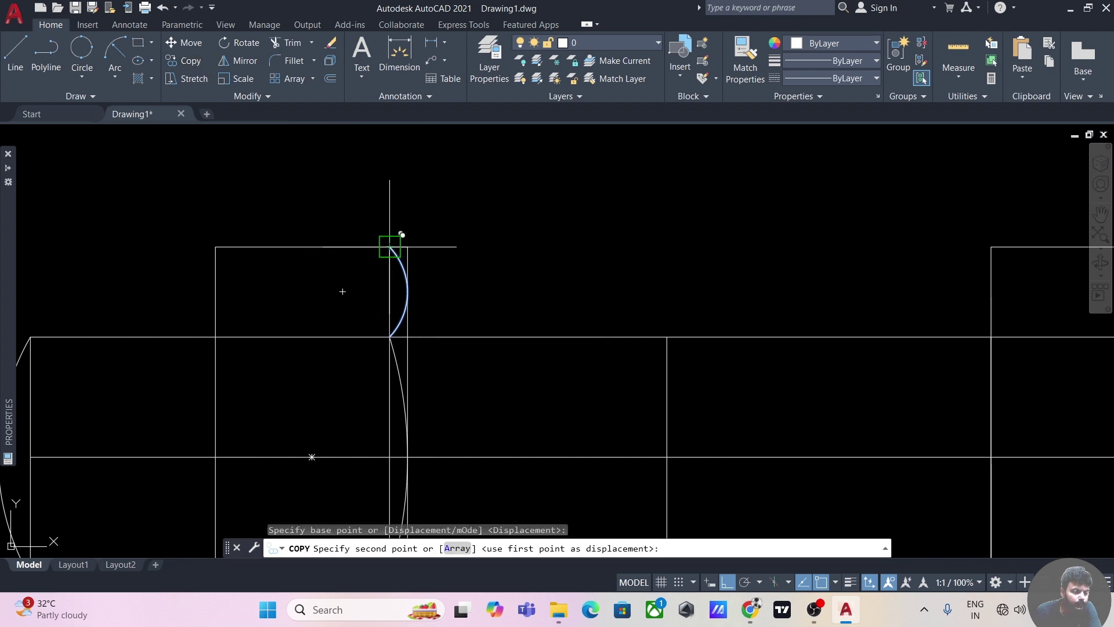
scroll(402, 234, down, 2)
click(386, 362)
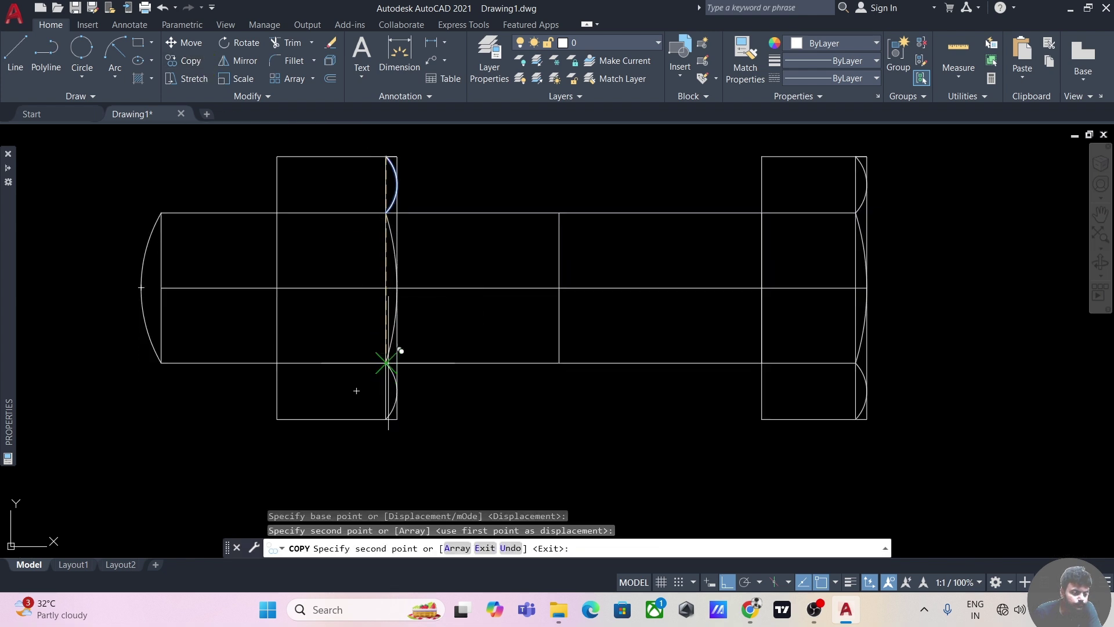
key(Escape)
Mirror the nut's three chamfer arcs about the nut's vertical midline to its left side, keeping the source arcs
middle_drag(440, 408, 448, 414)
scroll(448, 415, up, 2)
click(410, 433)
click(410, 331)
mouse_move(411, 330)
middle_down()
mouse_move(443, 386)
mouse_move(500, 361)
middle_up()
click(443, 385)
scroll(447, 241, down, 4)
text(mi)
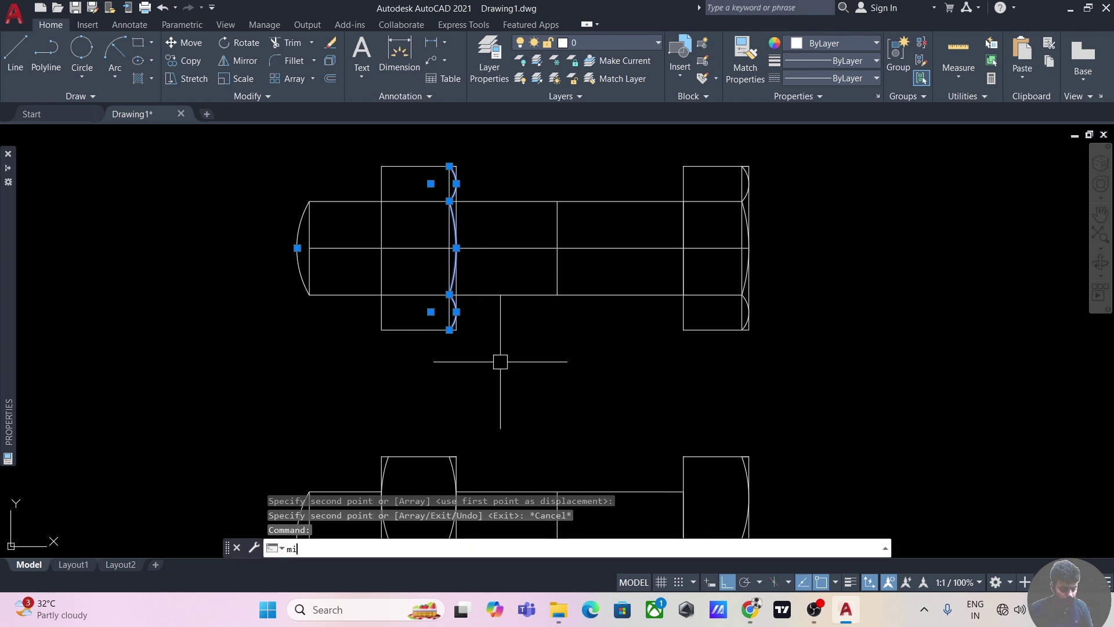
key(Return)
click(418, 328)
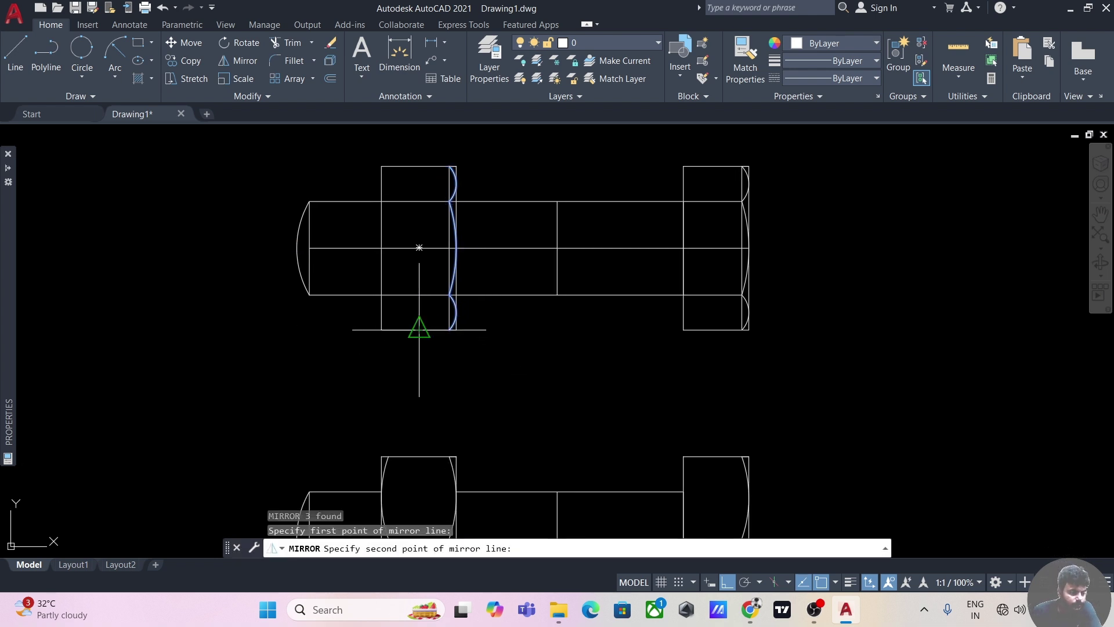
click(430, 245)
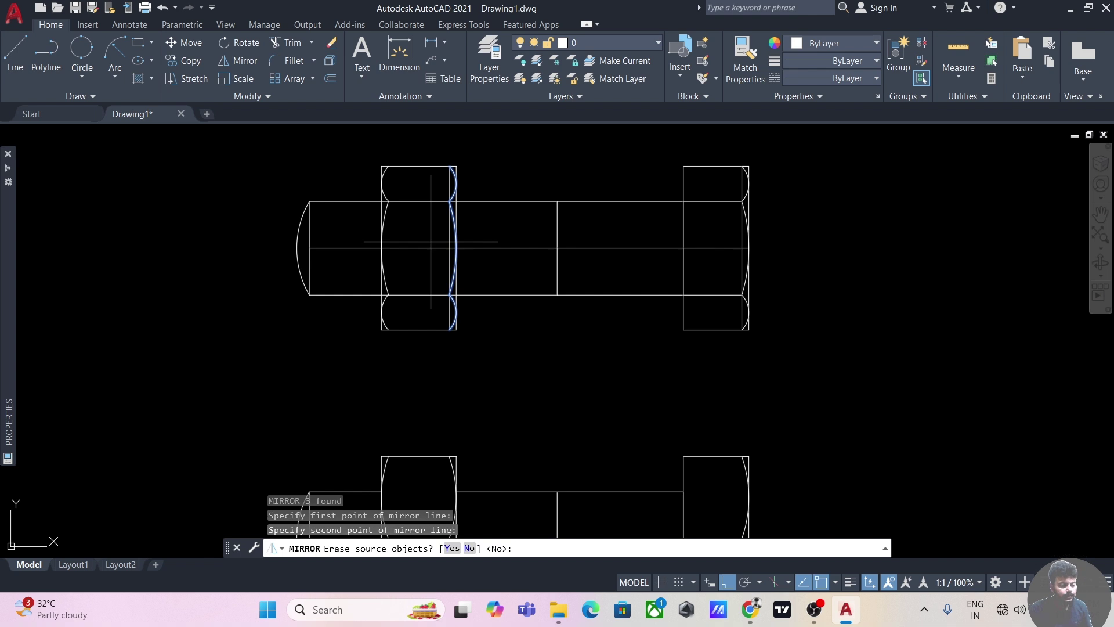
key(Return)
Delete the vertical offset line just inside the nut's right edge in the upper view
scroll(519, 340, down, 2)
mouse_move(523, 355)
middle_down()
mouse_move(534, 355)
mouse_move(415, 373)
middle_up()
scroll(385, 368, up, 6)
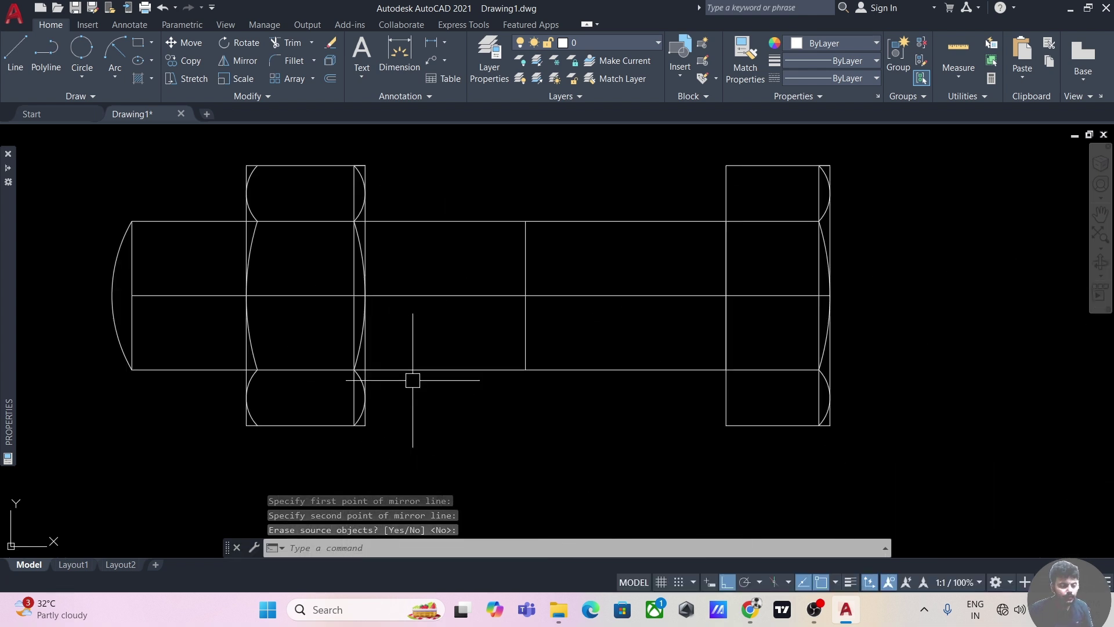
click(317, 300)
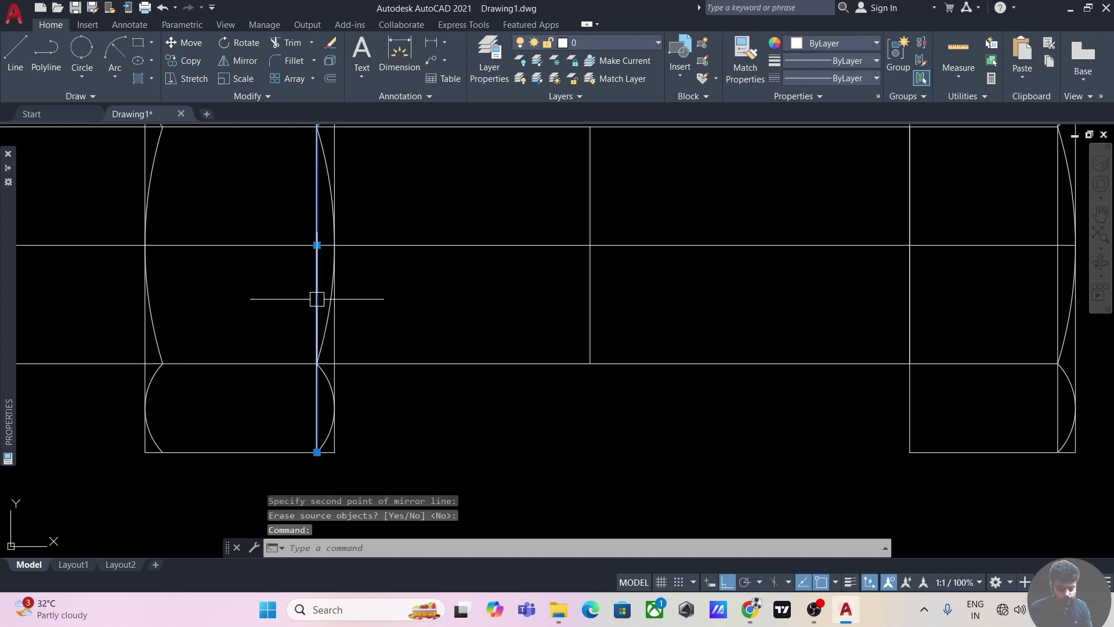
key(Delete)
Trim the four square corners of the upper view's nut outside the small chamfer arcs
scroll(348, 302, down, 3)
middle_drag(366, 308, 440, 425)
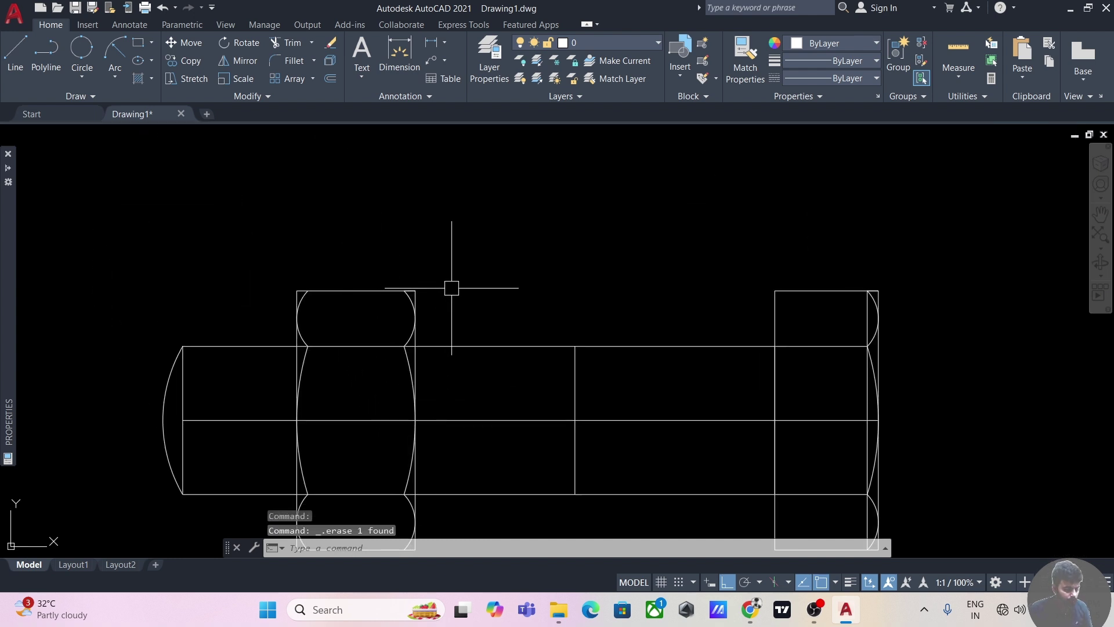
text(tr)
key(Return)
scroll(417, 284, up, 5)
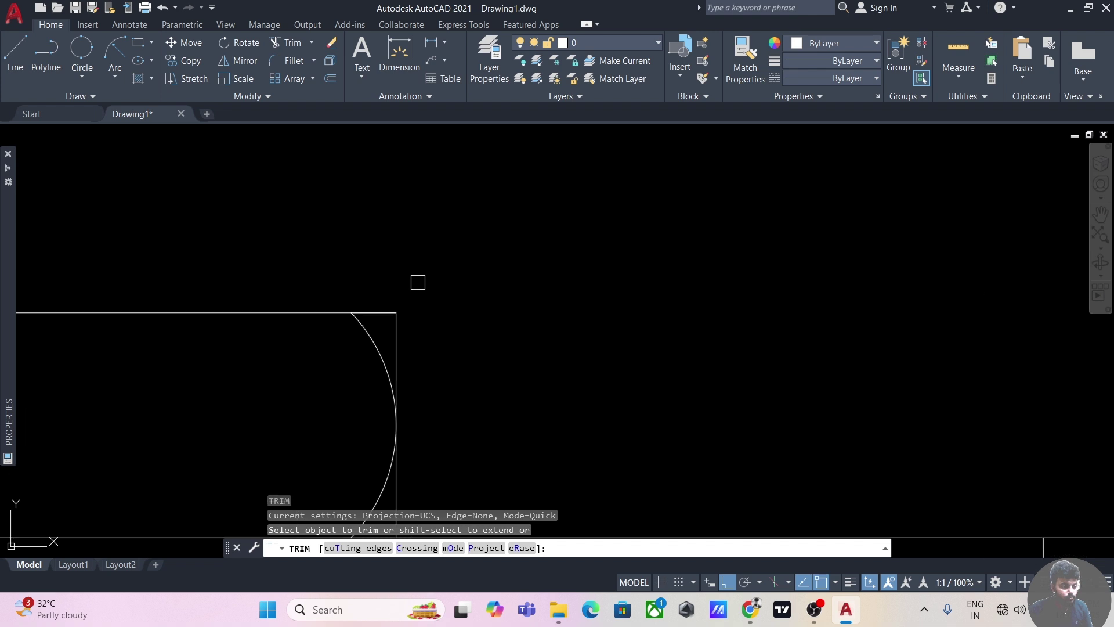
click(393, 313)
scroll(407, 317, down, 3)
middle_drag(407, 317, 499, 304)
scroll(485, 224, up, 1)
scroll(452, 256, up, 4)
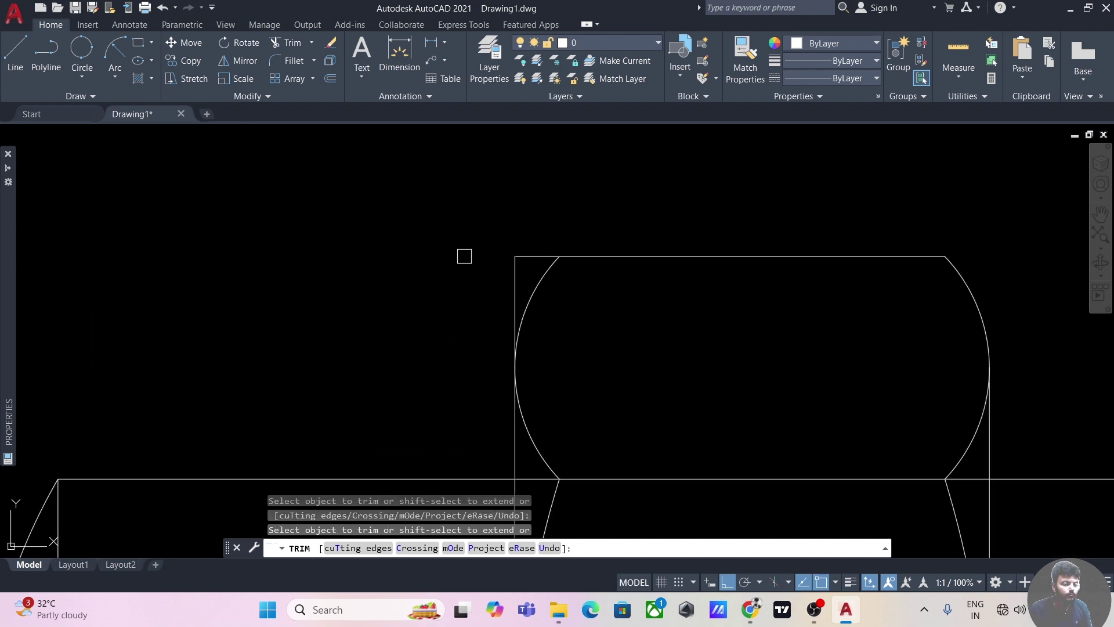
scroll(508, 269, down, 8)
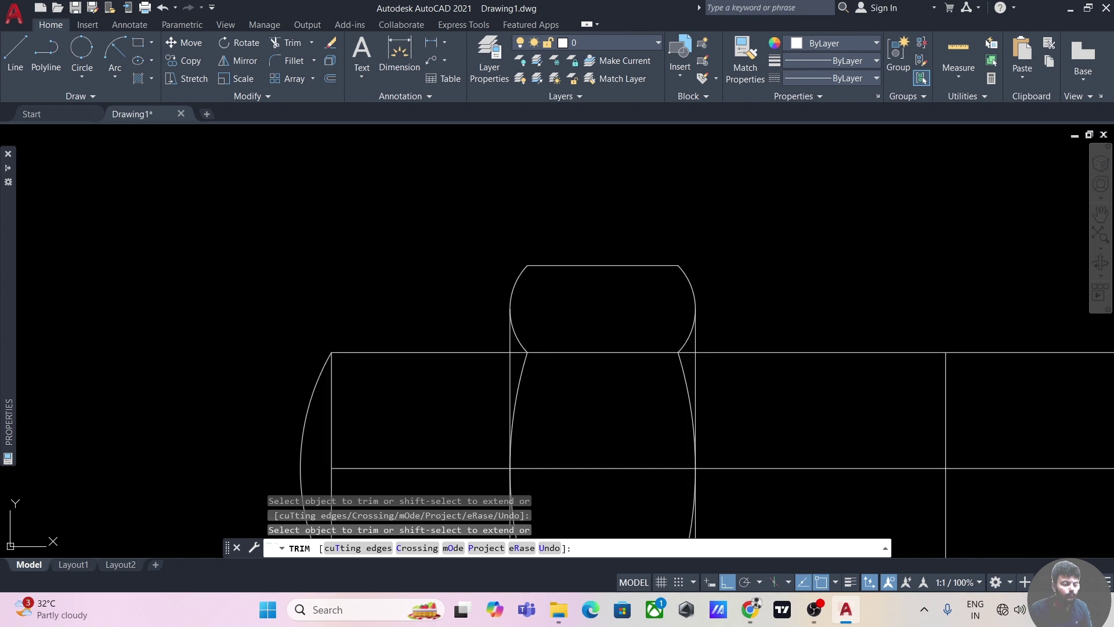
scroll(398, 206, up, 4)
scroll(427, 286, up, 3)
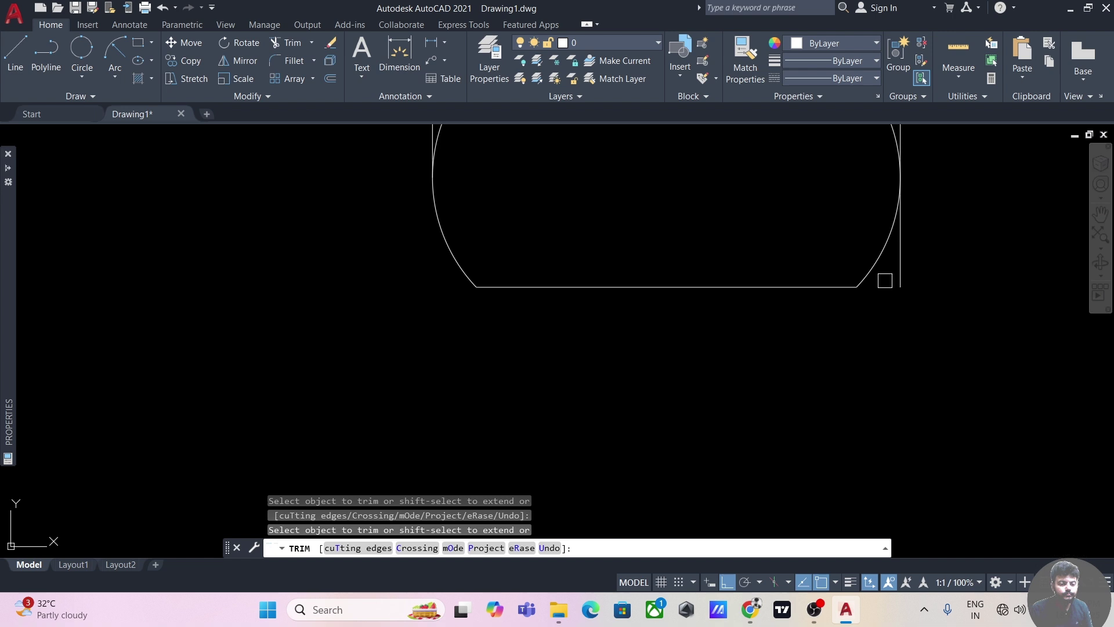
scroll(896, 266, down, 6)
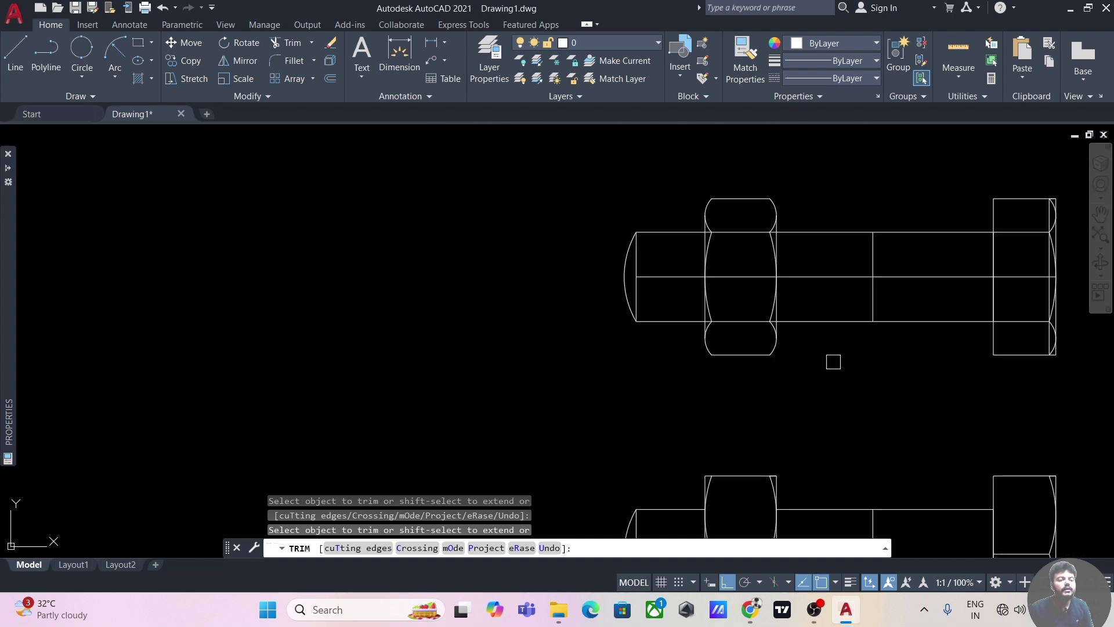
scroll(622, 370, down, 4)
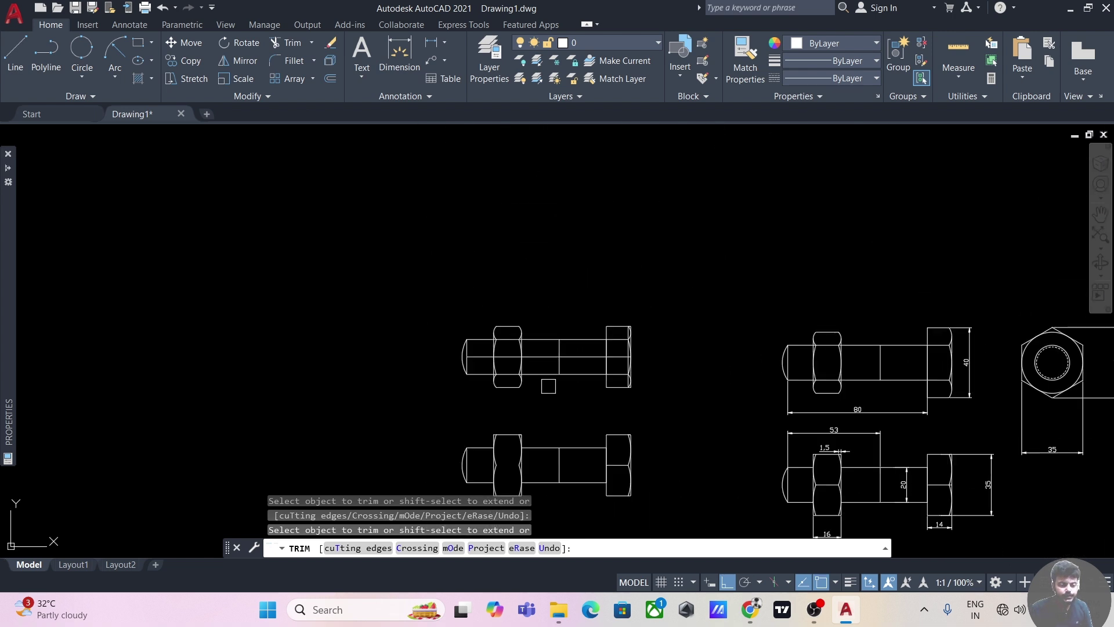
key(Escape)
Delete the horizontal centre line running through the upper view's bolt
click(544, 356)
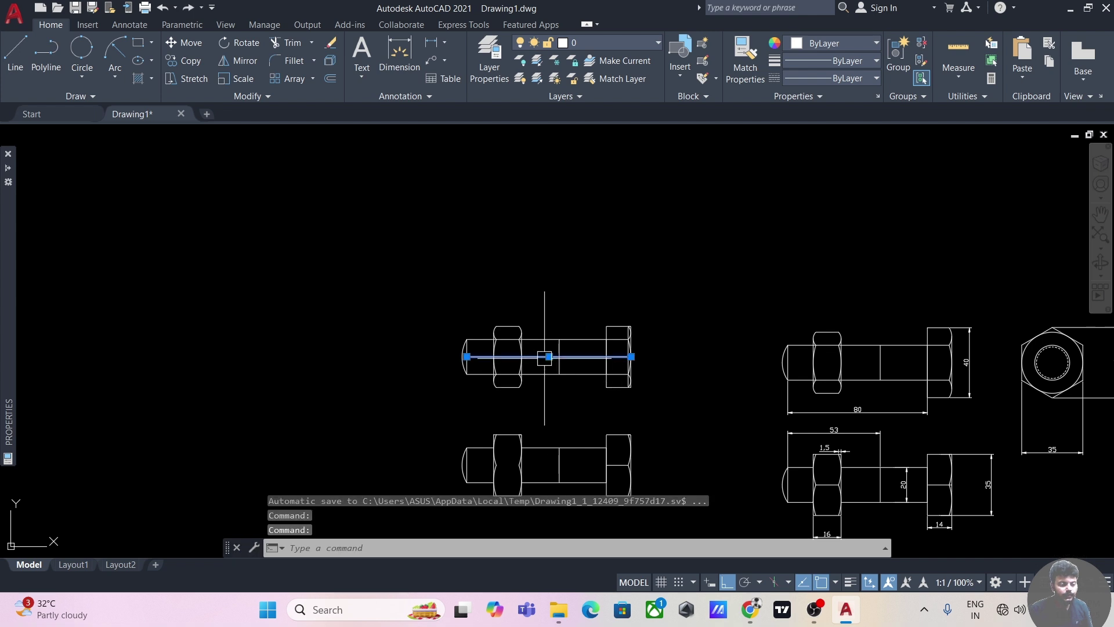
key(Delete)
Trim the square corners of the upper view's bolt head outside the small chamfer arcs at its outer face
middle_drag(639, 386, 499, 375)
scroll(586, 386, up, 2)
scroll(498, 360, up, 5)
scroll(498, 360, up, 2)
text(tr)
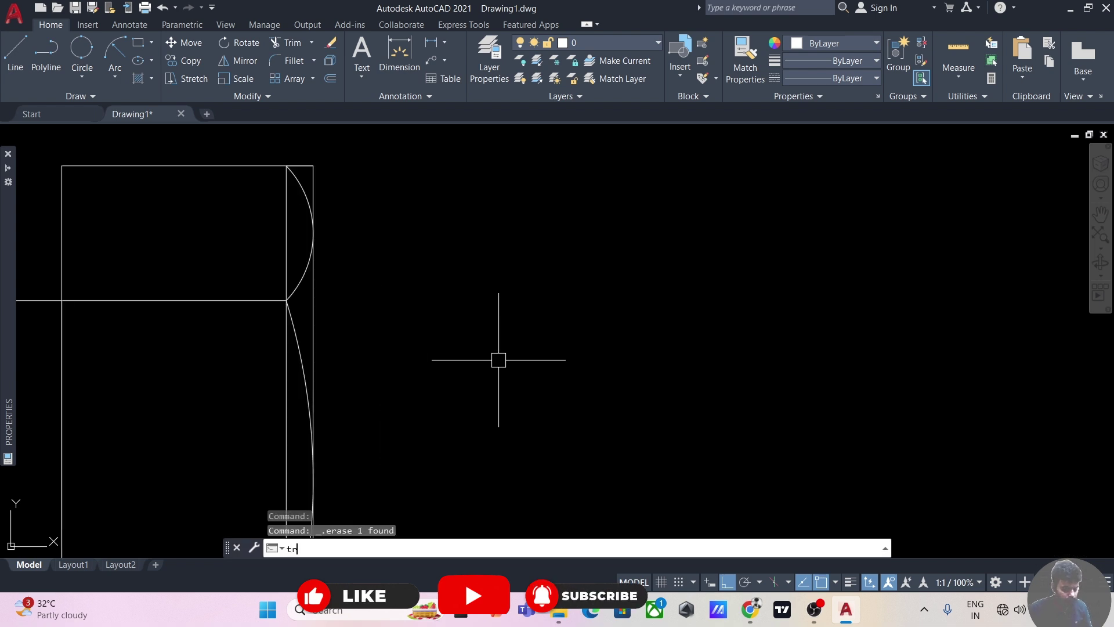
key(Return)
click(315, 177)
click(311, 169)
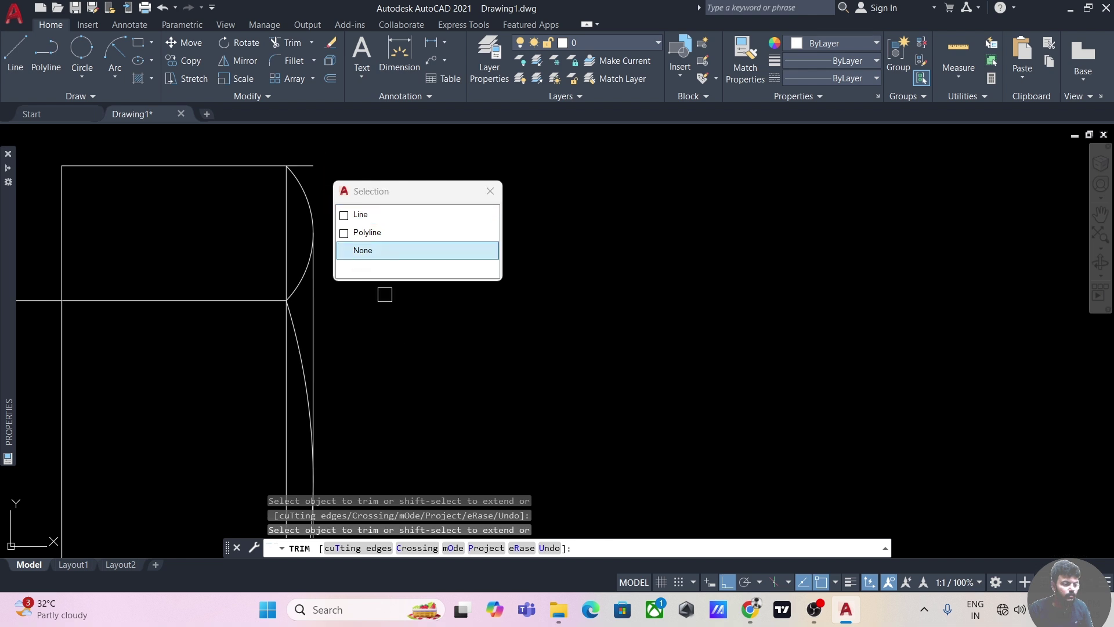
click(309, 174)
scroll(384, 351, down, 2)
scroll(412, 373, up, 2)
middle_drag(412, 373, 408, 318)
scroll(271, 282, down, 2)
click(200, 268)
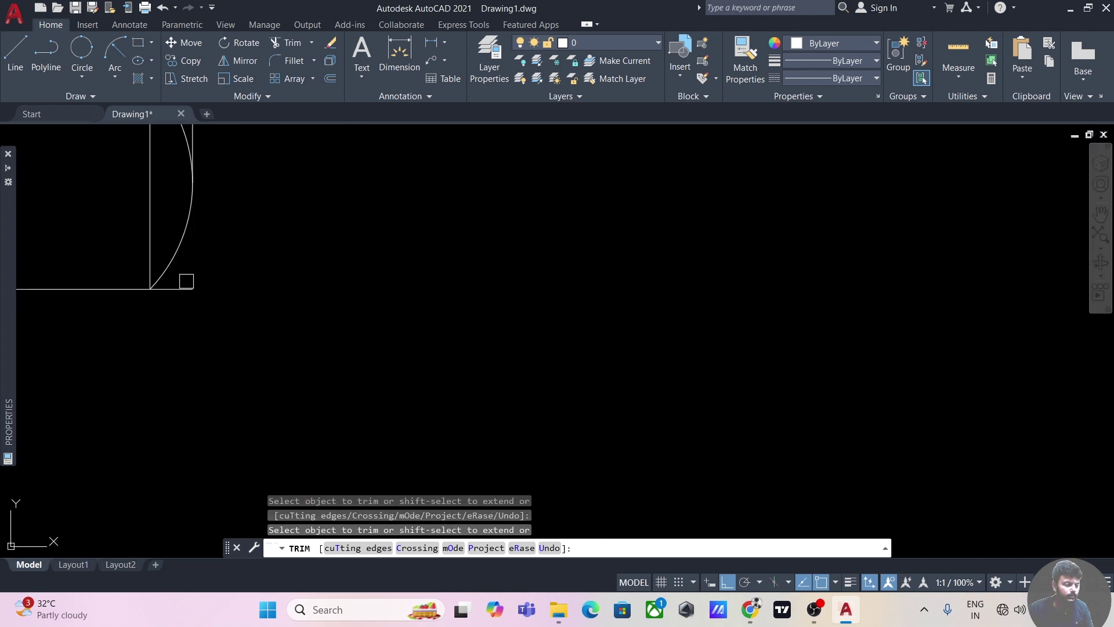
scroll(383, 294, down, 5)
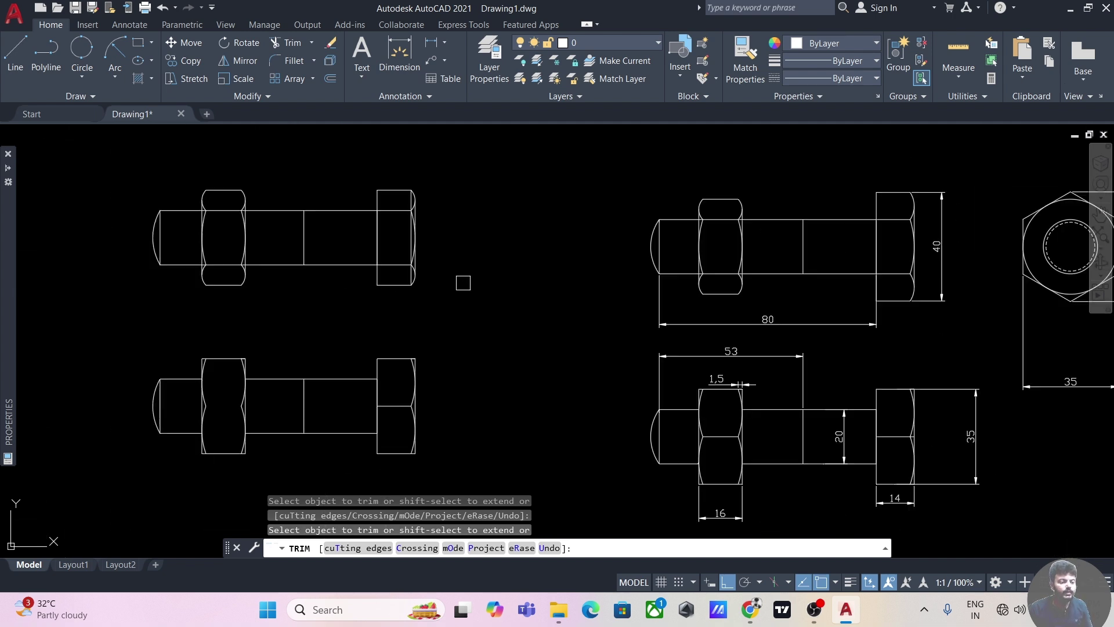
mouse_move(478, 324)
middle_down()
mouse_move(431, 348)
mouse_move(380, 353)
middle_up()
key(Escape)
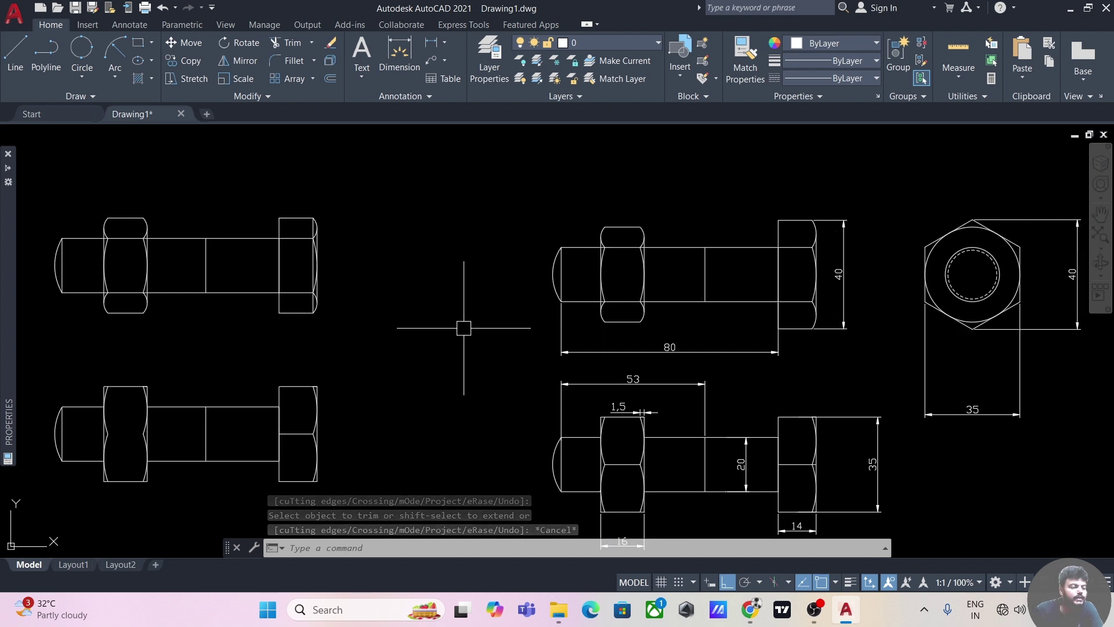
Draw a circle of radius 10 beyond the upper view's bolt head, centred in line with the bolt axis
click(80, 76)
click(112, 103)
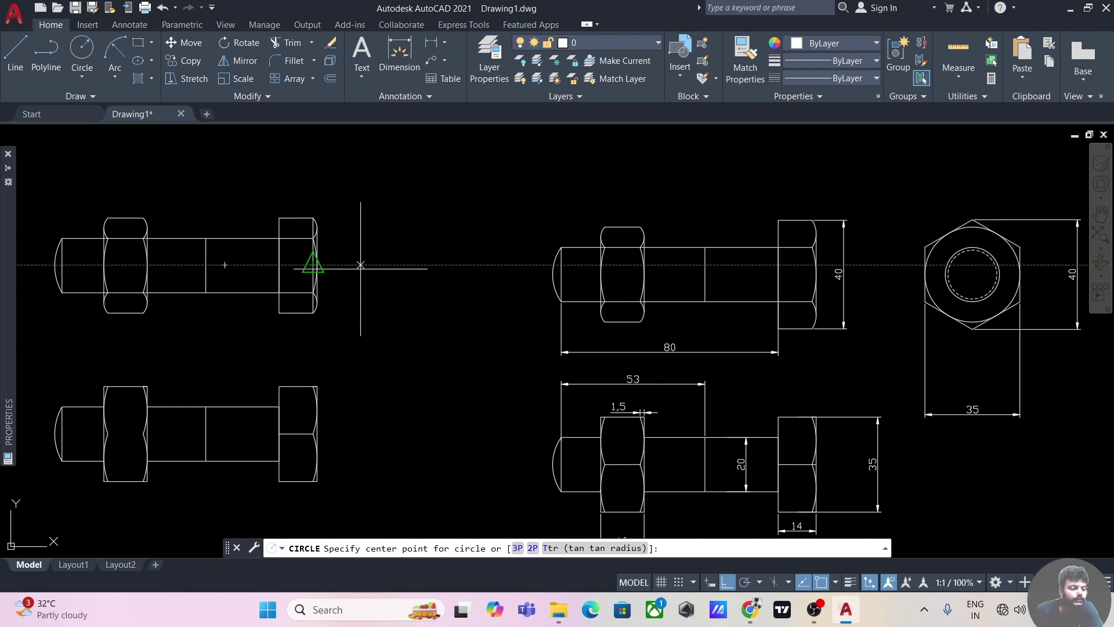
click(401, 264)
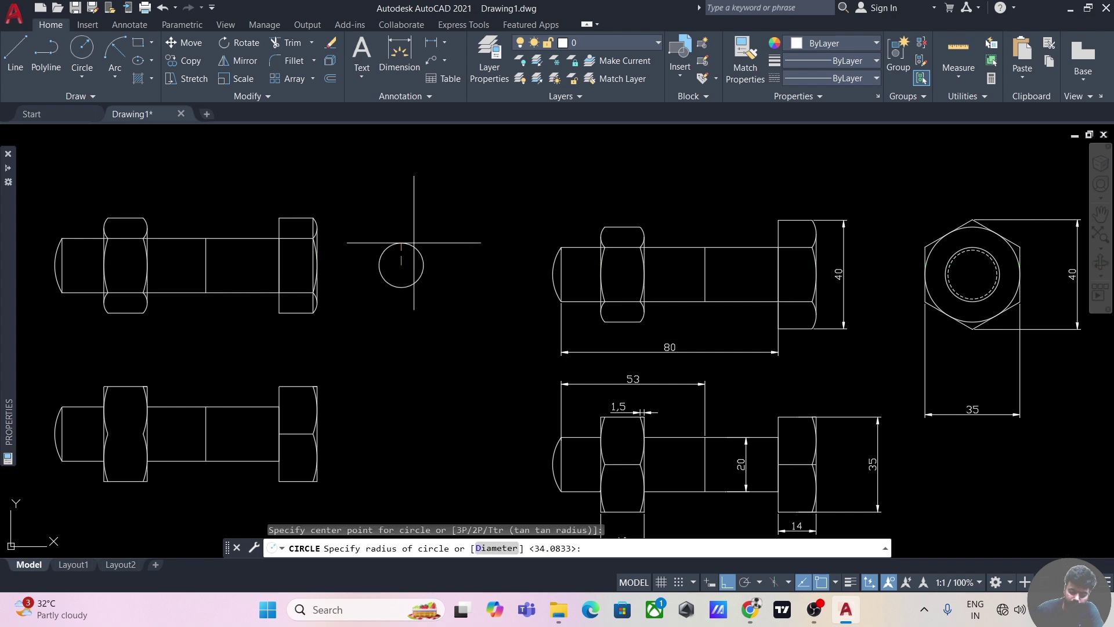
key(Return)
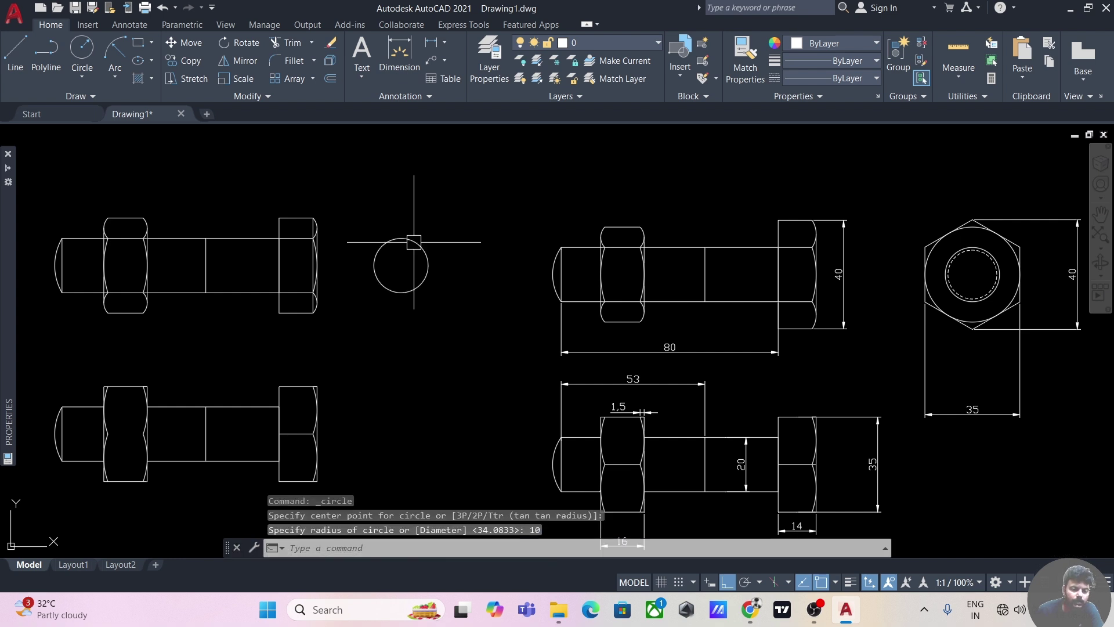
Draw a circle of radius 20 concentric with the radius 10 circle of the end view
click(82, 49)
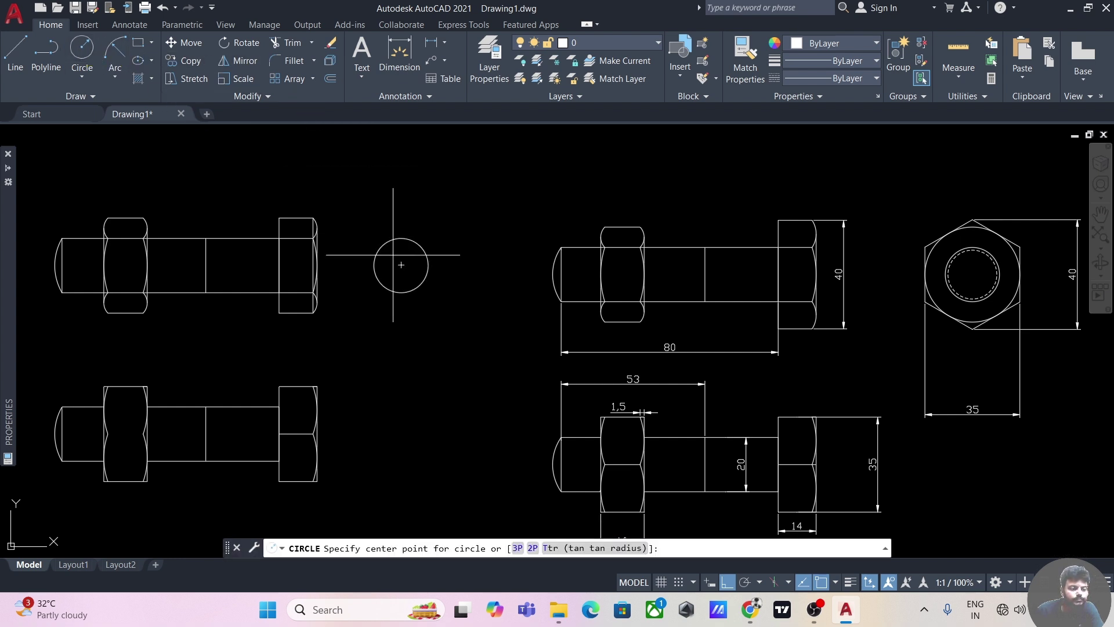
click(401, 265)
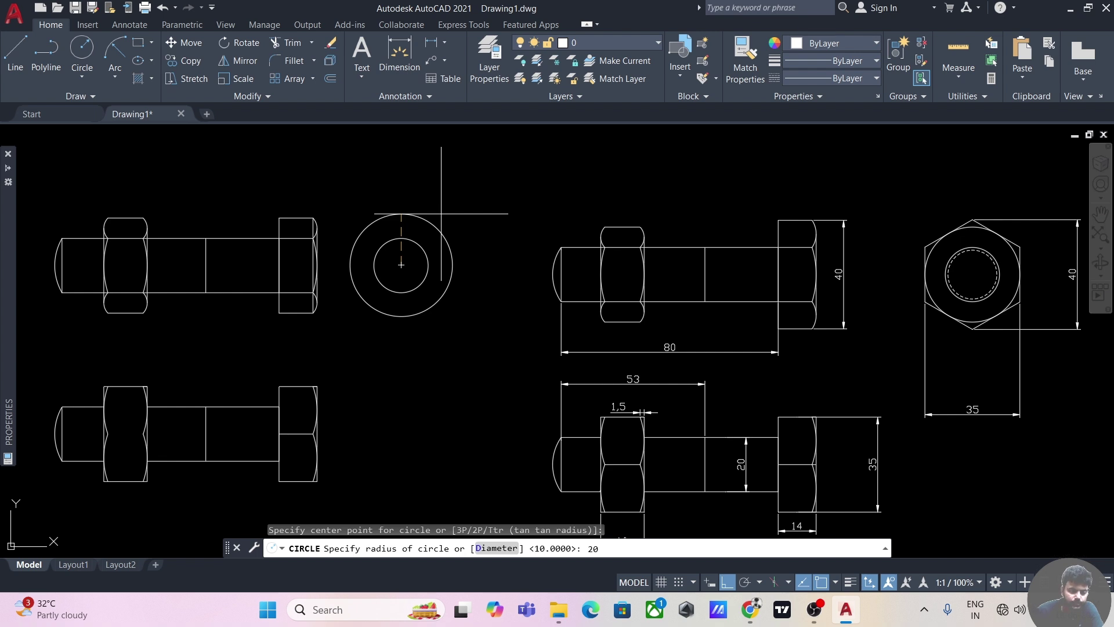
key(Return)
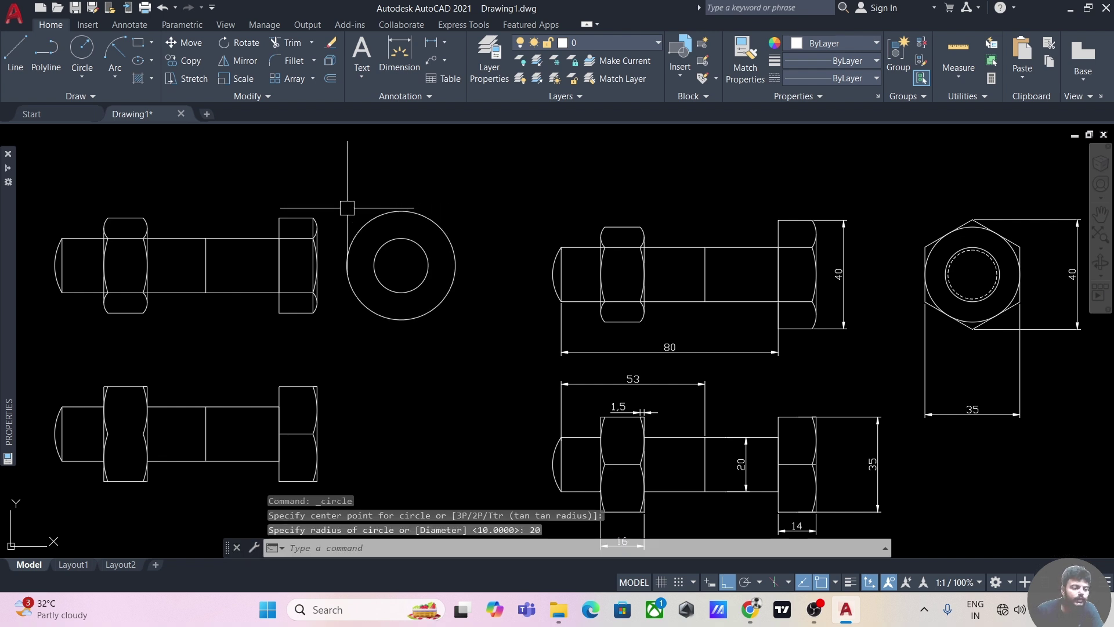
scroll(347, 208, up, 2)
click(270, 222)
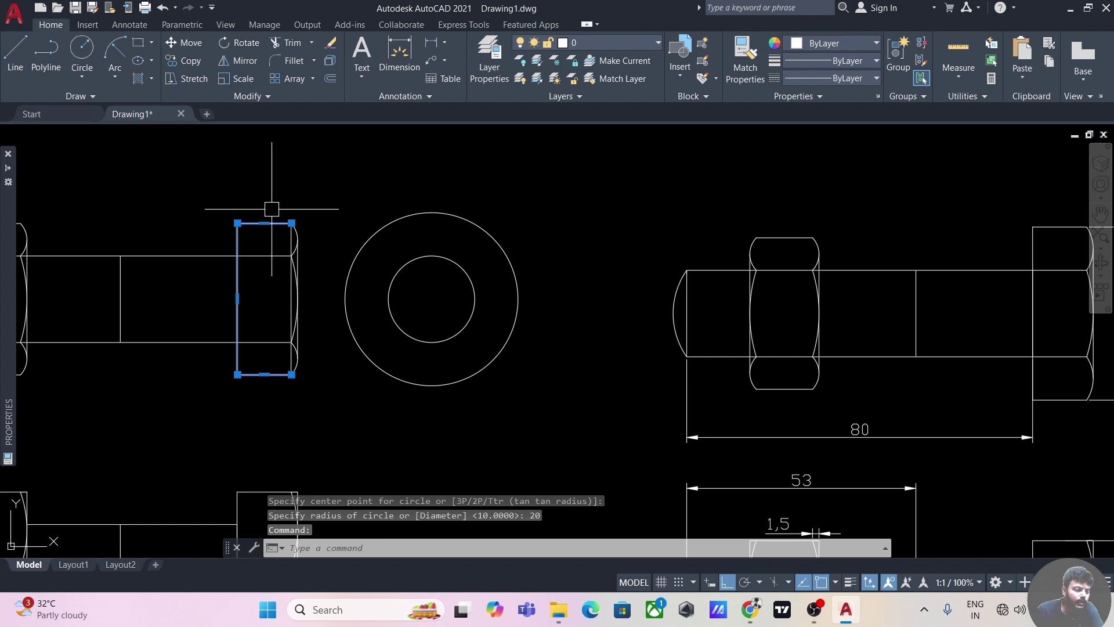
scroll(271, 209, up, 2)
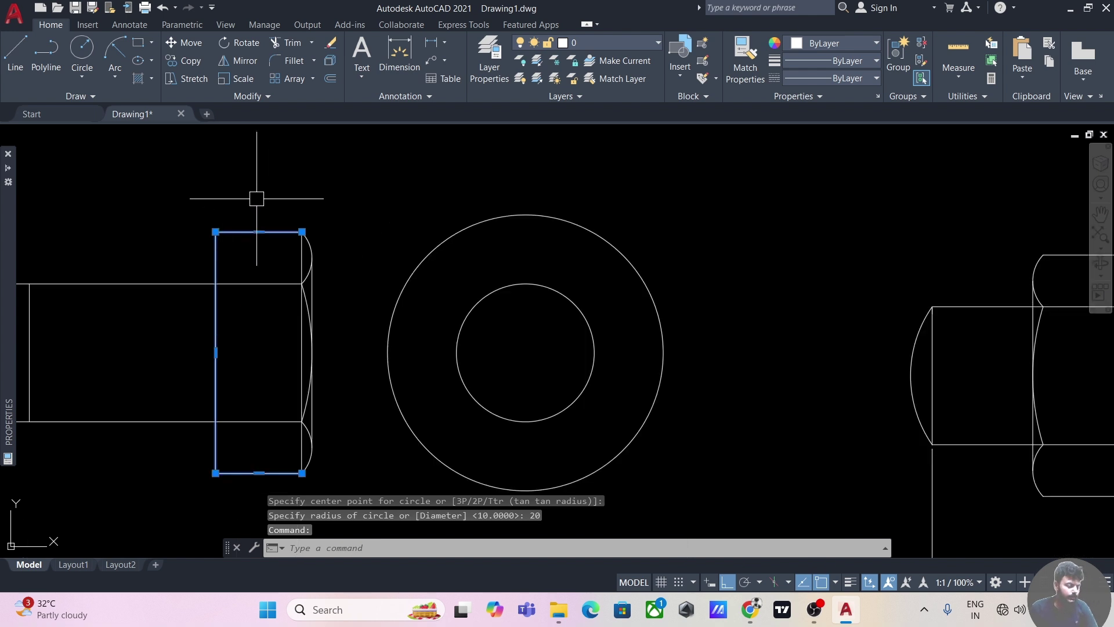
key(Escape)
click(196, 209)
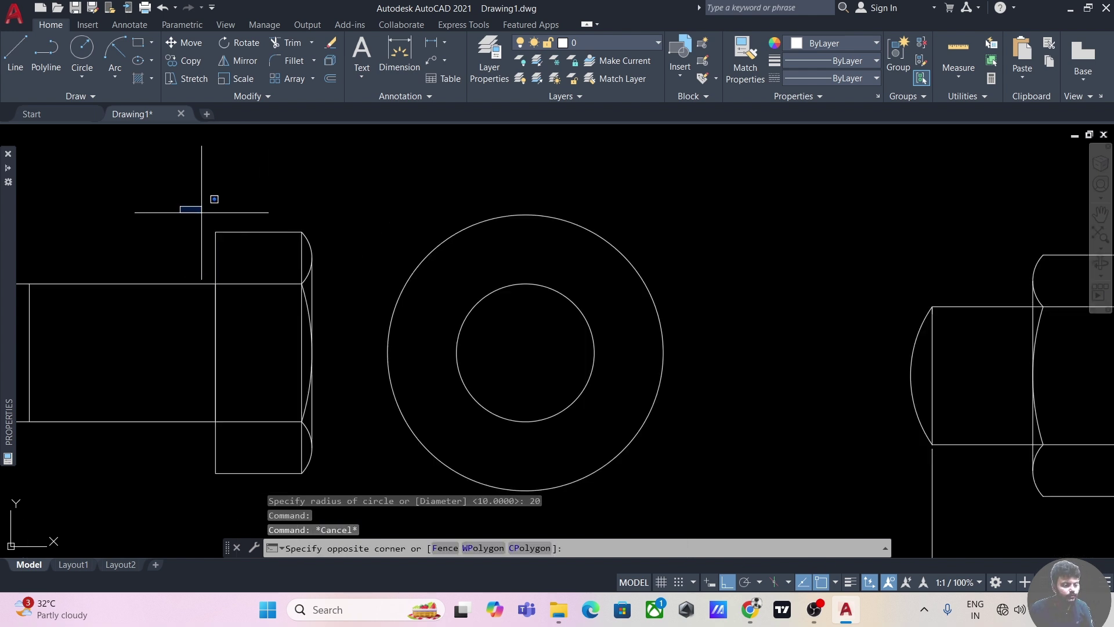
key(Escape)
scroll(193, 204, down, 3)
scroll(194, 187, up, 3)
click(195, 79)
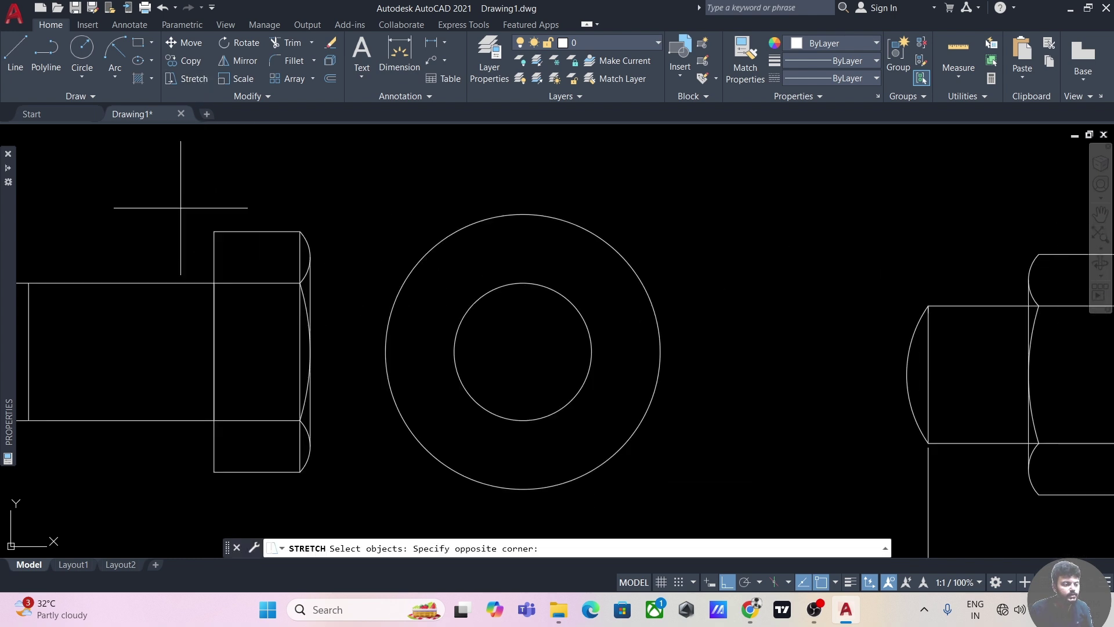
click(281, 234)
mouse_move(178, 209)
mouse_down()
mouse_move(231, 219)
mouse_move(338, 200)
mouse_up()
key(Escape)
Stretch the upper edge of the upper view's bolt head, with its chamfer arc, upward by 2.5
click(338, 201)
click(213, 243)
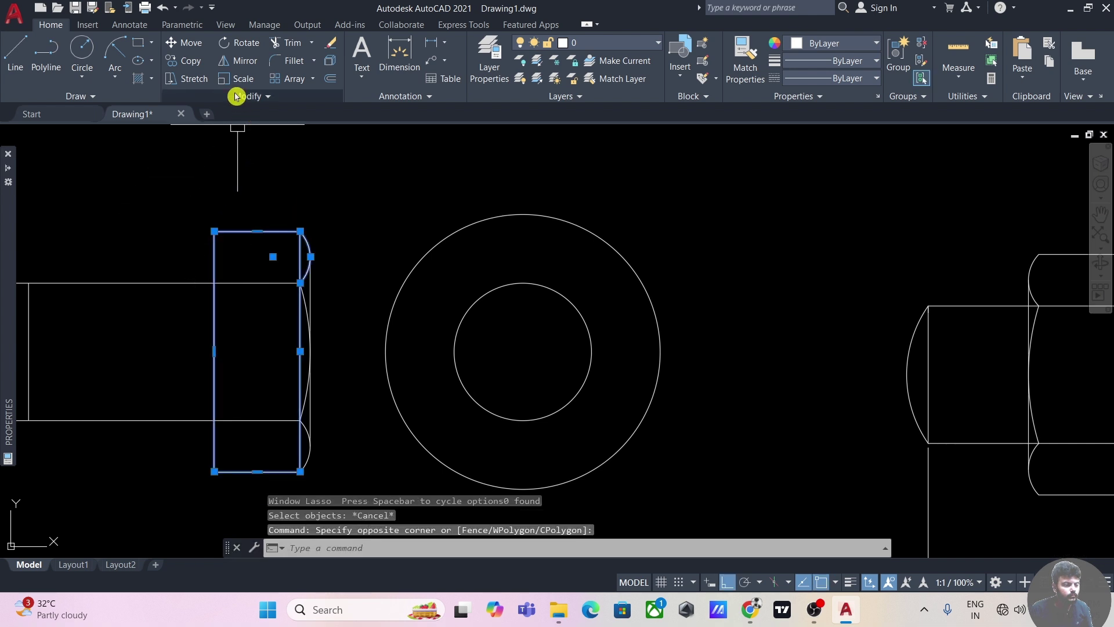
click(188, 79)
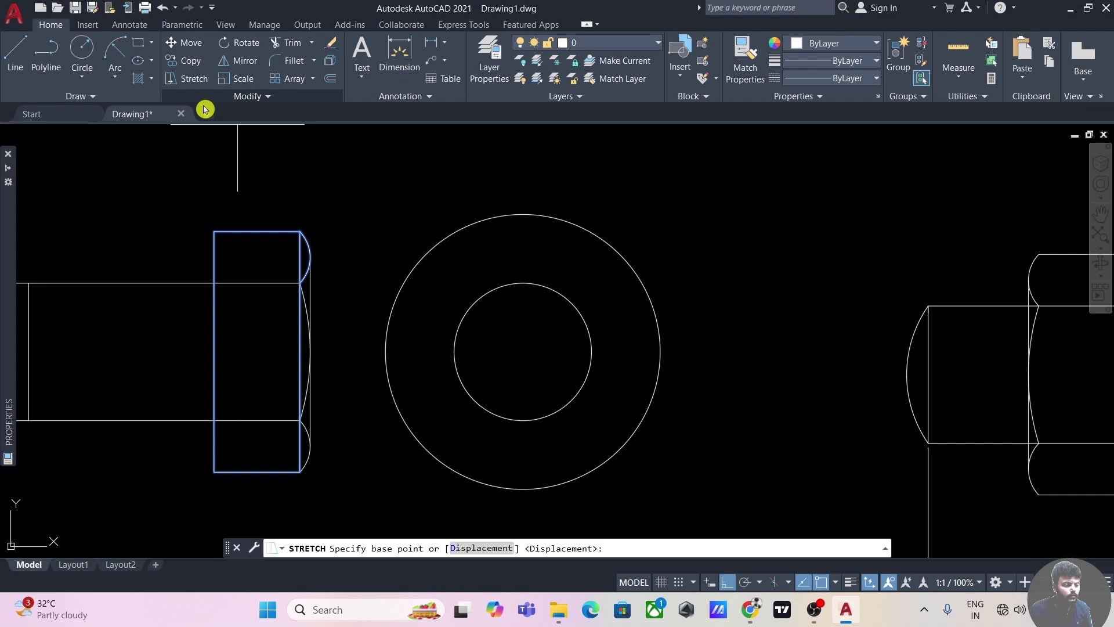
click(245, 232)
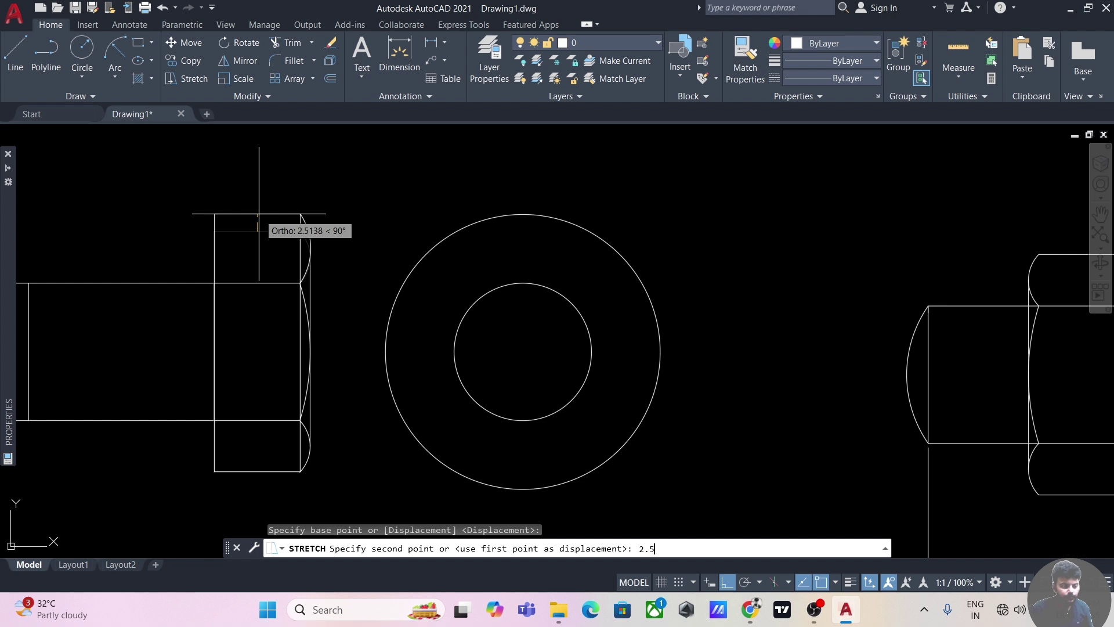
key(Return)
key(Escape)
Stretch the lower edge of the upper view's bolt head, with its chamfer arc, downward by 2.5
middle_drag(341, 350, 350, 231)
click(195, 358)
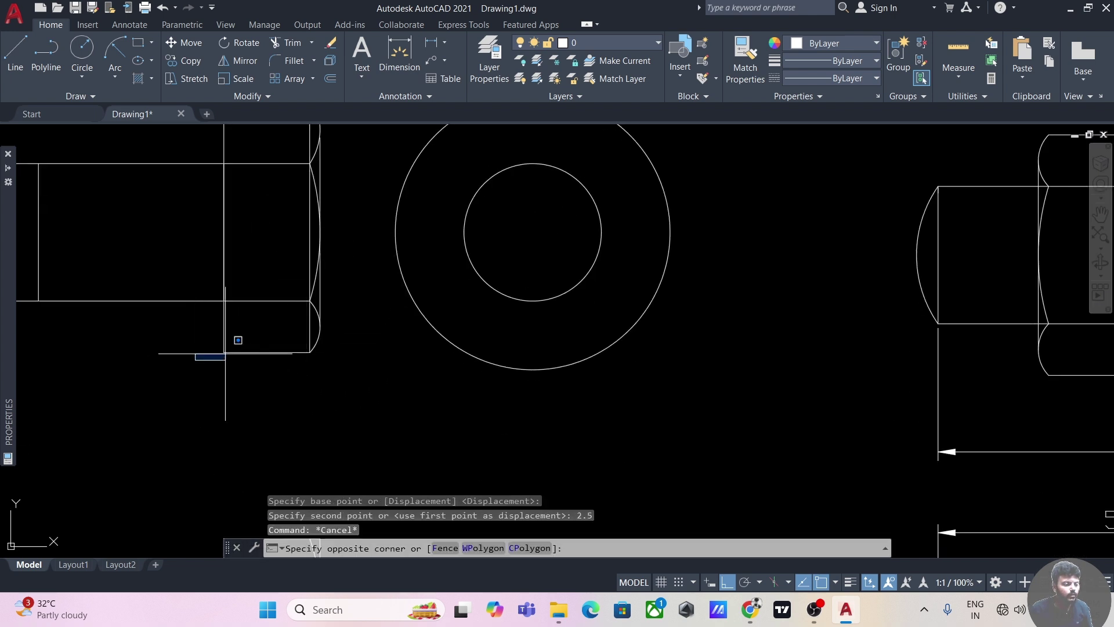
click(337, 343)
click(341, 355)
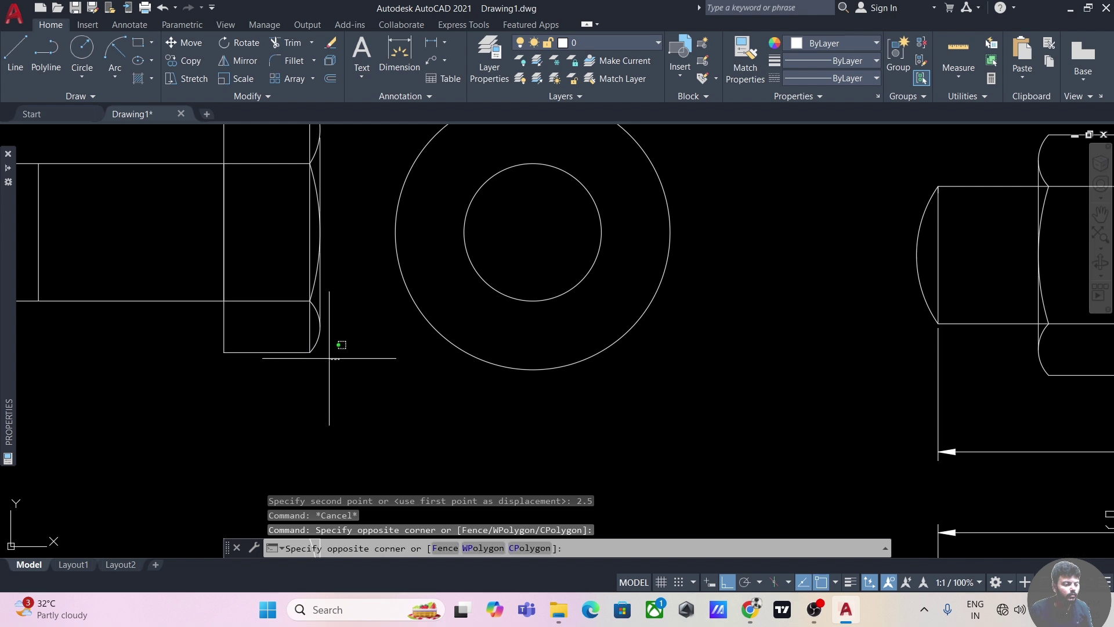
click(190, 391)
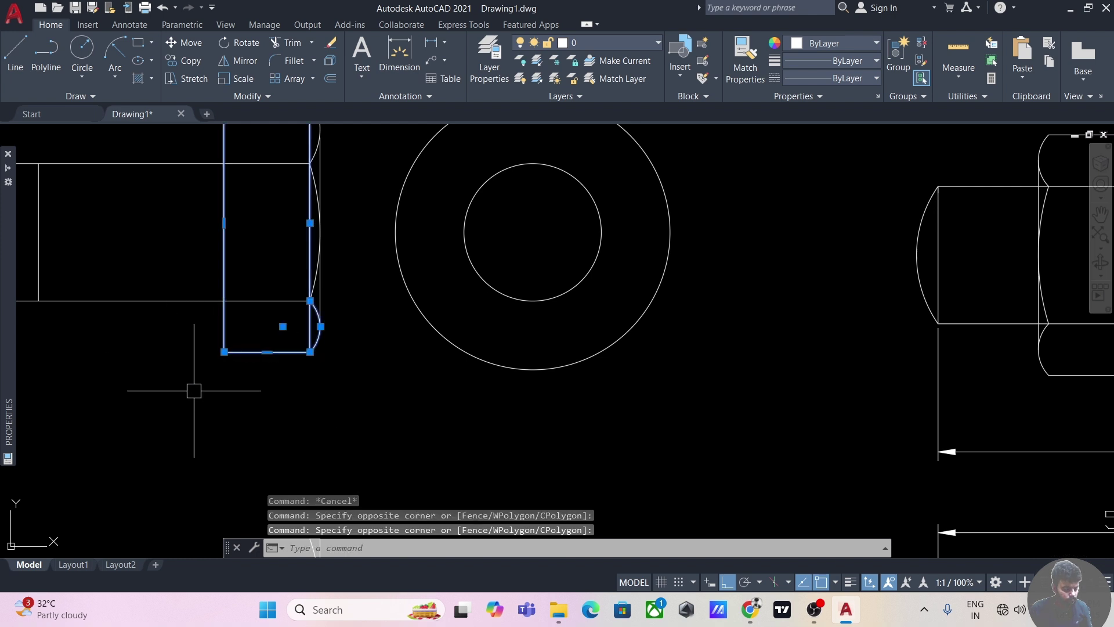
click(197, 79)
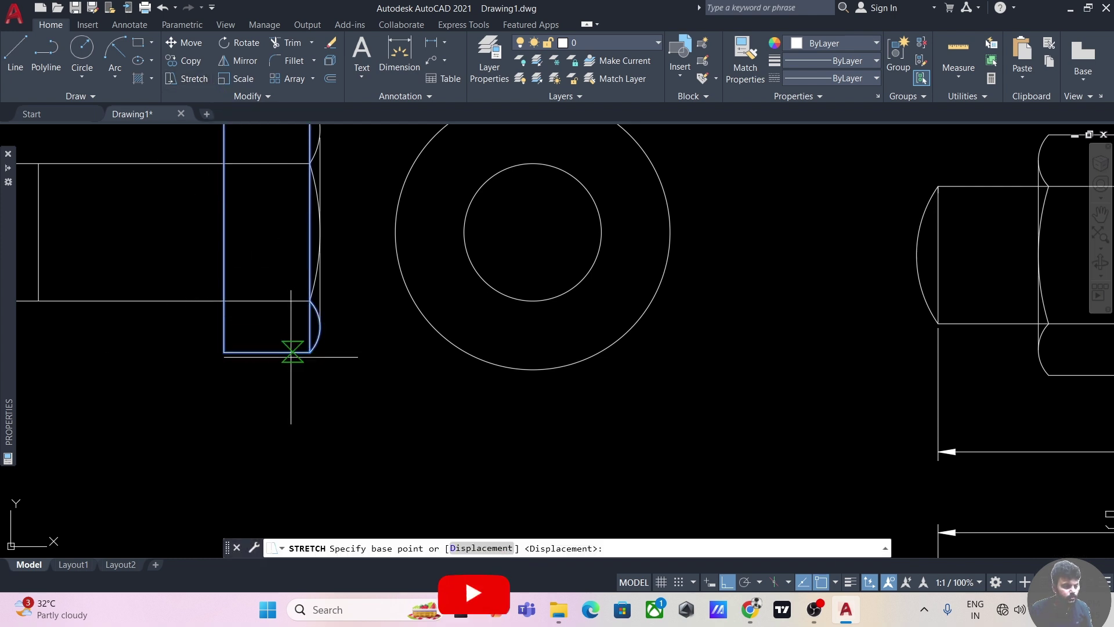
click(266, 352)
text(2.5)
key(Return)
key(Escape)
scroll(349, 383, down, 2)
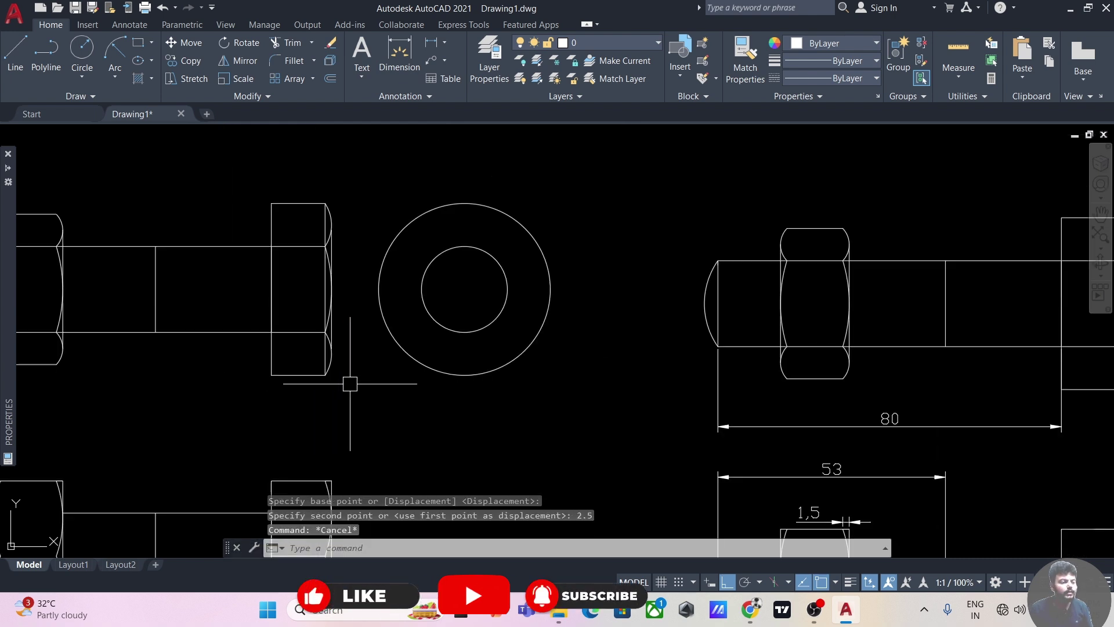
Draw a 6-sided polygon circumscribed about the end view's outer circle, with two of its sides vertical
scroll(350, 383, down, 2)
mouse_move(398, 405)
middle_down()
mouse_move(324, 390)
mouse_move(284, 397)
middle_up()
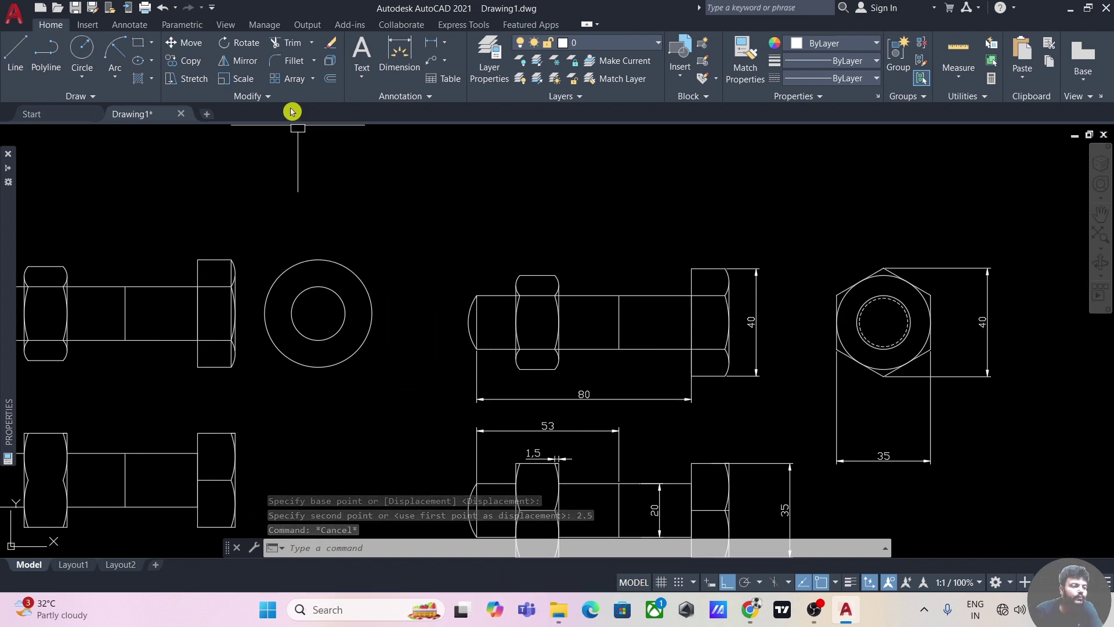
text(pol)
key(Return)
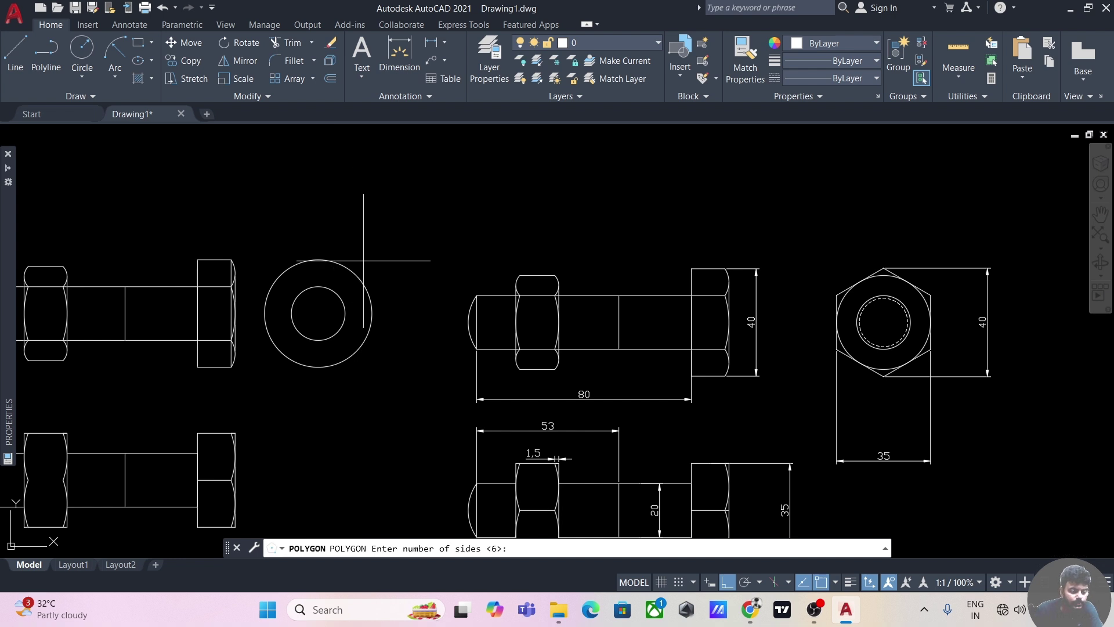
key(Return)
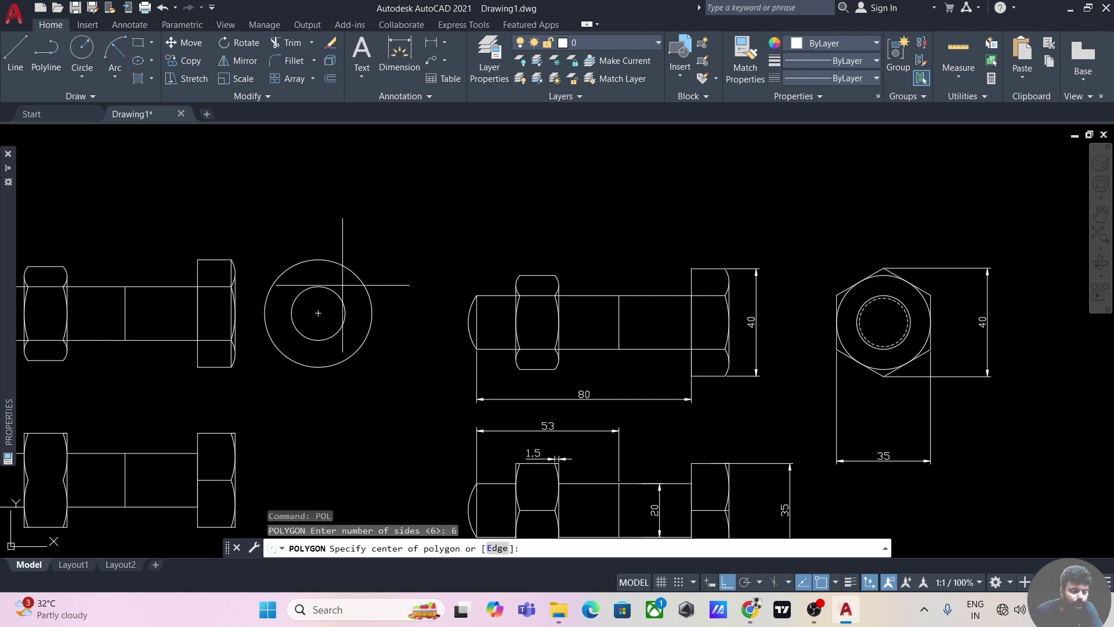
click(318, 313)
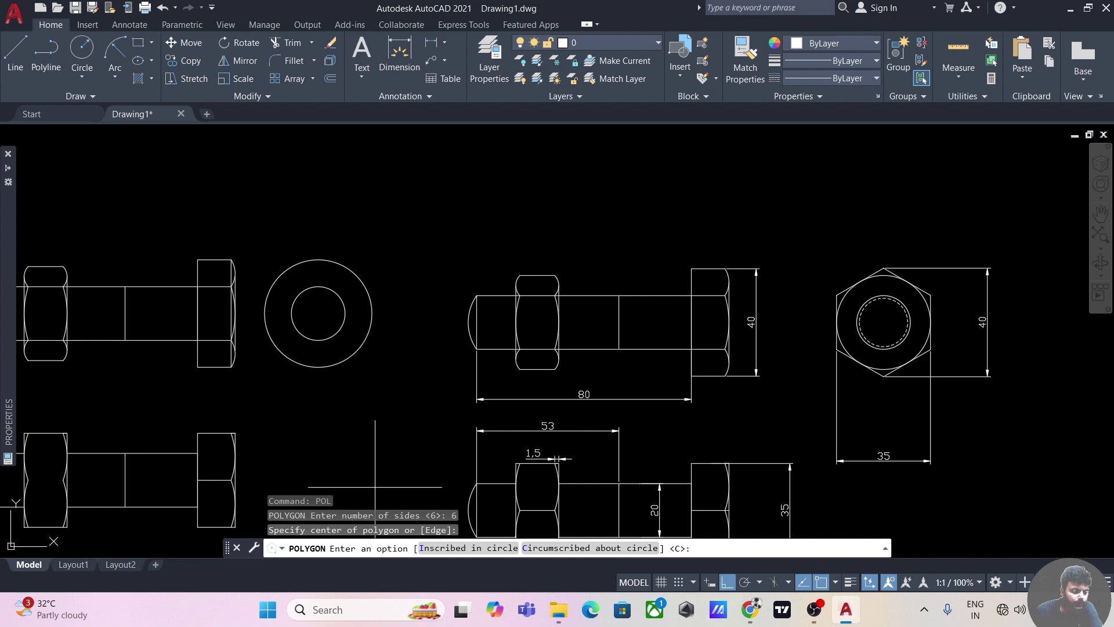
click(589, 547)
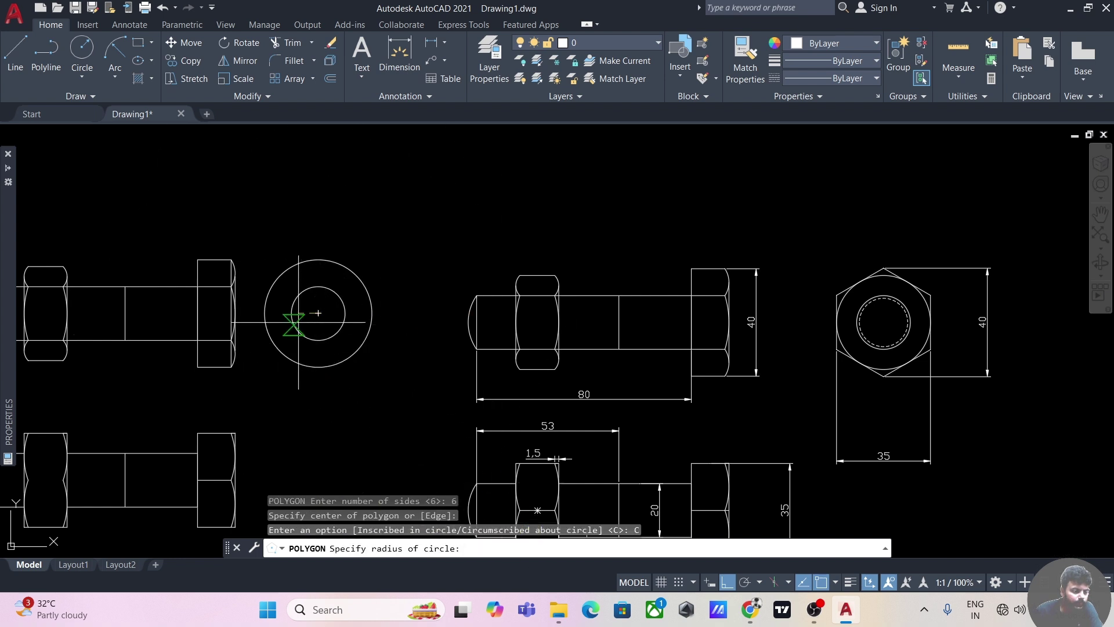
click(264, 313)
mouse_move(374, 232)
middle_down()
mouse_move(429, 225)
mouse_move(569, 242)
mouse_move(518, 226)
mouse_move(493, 204)
mouse_move(568, 204)
middle_up()
key(Escape)
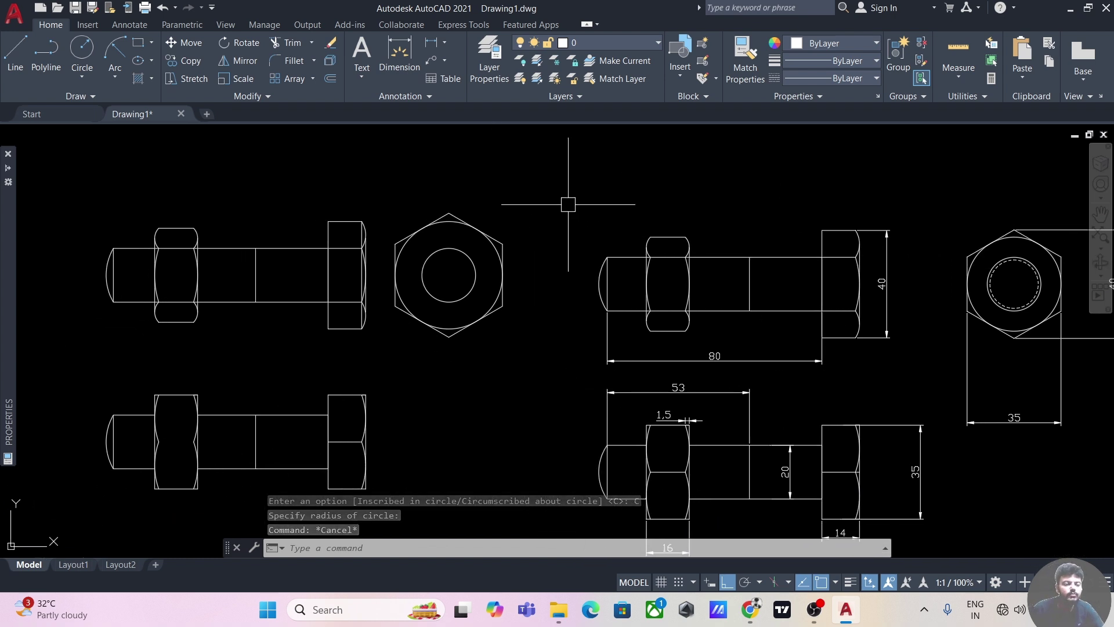
Set the current linetype to DASHED and draw a circle of radius 9 concentric with the end view's circles
click(847, 78)
click(853, 147)
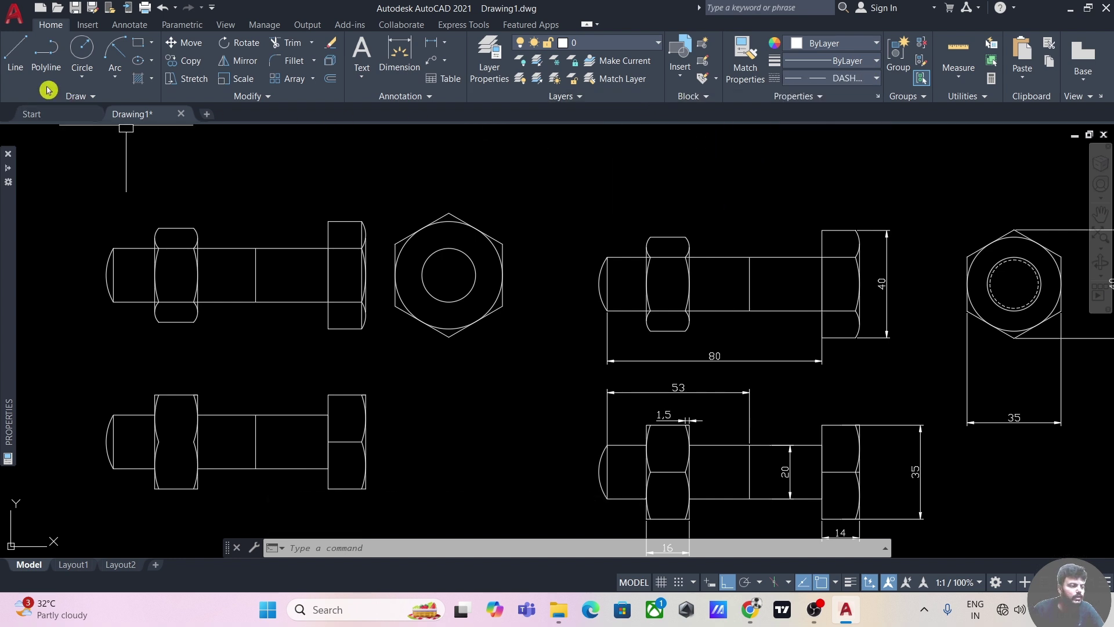
click(81, 50)
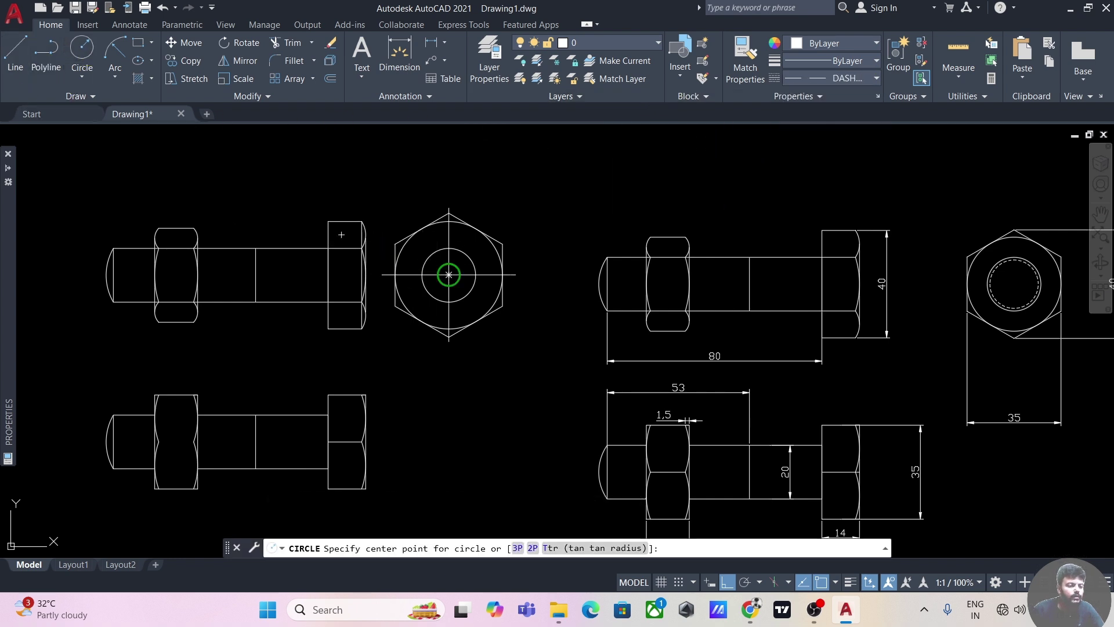
click(448, 275)
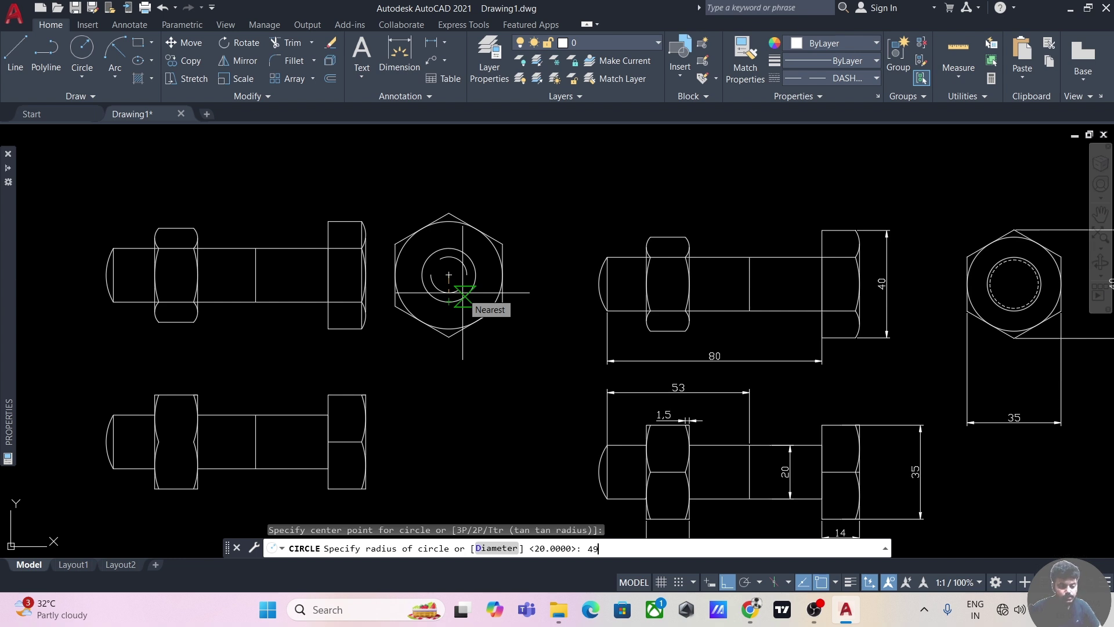
key(Return)
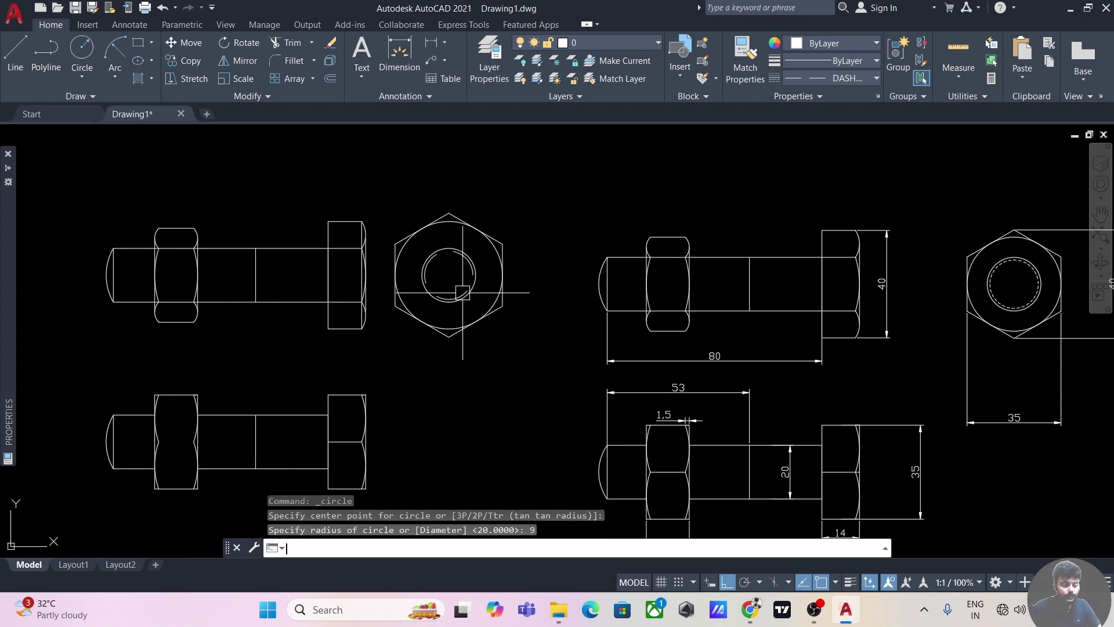
Set the linetype scale of the end view's dashed circle to 0.5 in its properties
scroll(463, 294, up, 5)
click(438, 310)
text(CH)
key(Return)
click(177, 244)
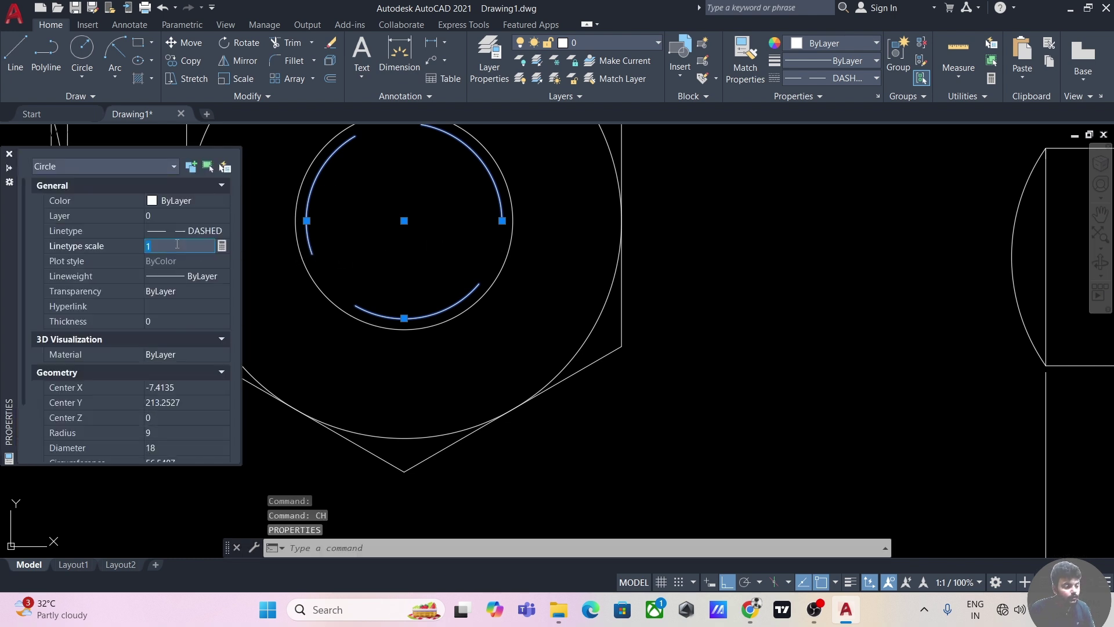
key(Return)
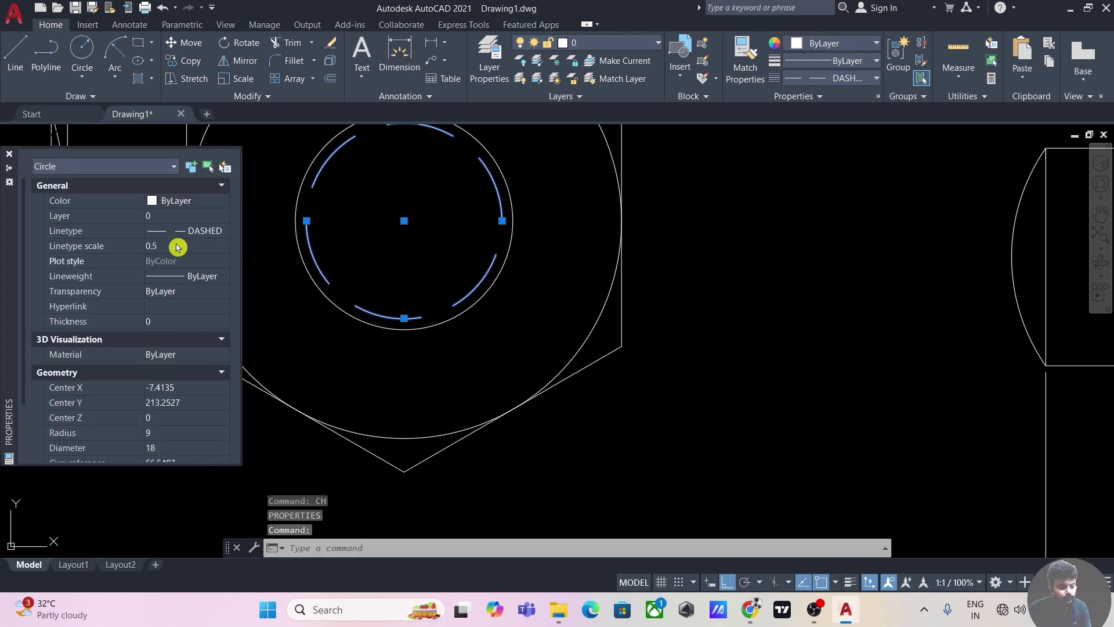
Set the linetype scale of the end view's dashed circle to 0.2 and deselect the circle
click(177, 246)
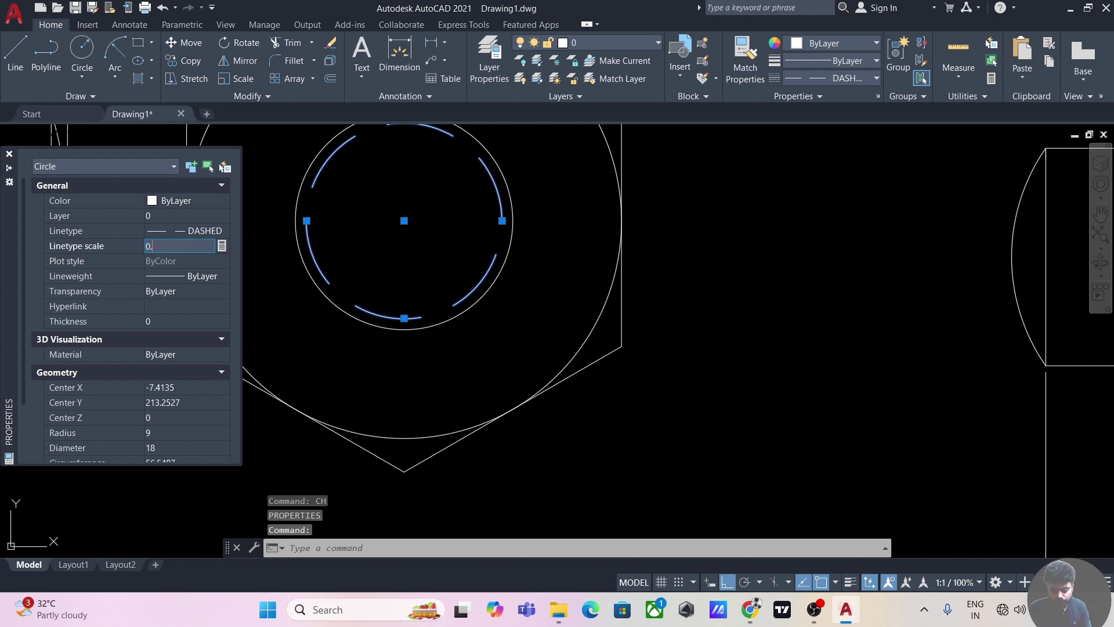
key(Return)
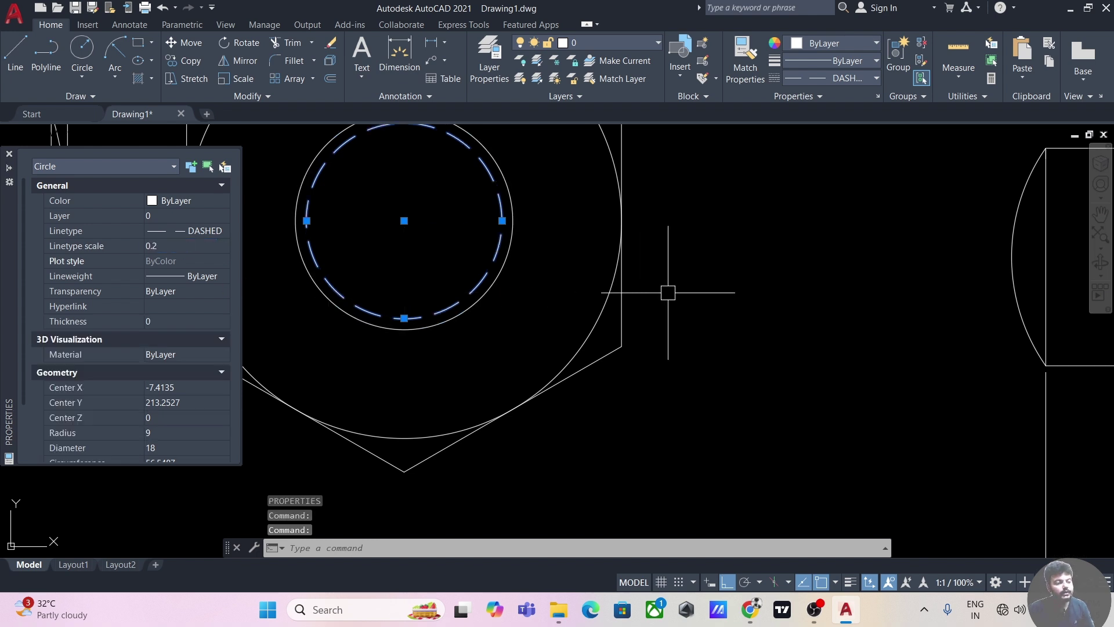
scroll(679, 289, down, 6)
key(Escape)
Add a horizontal linear dimension below the lower view, from the shank's rounded-end line to the bolt head
mouse_move(683, 340)
middle_down()
mouse_move(647, 348)
mouse_move(504, 317)
middle_up()
middle_drag(460, 321, 484, 335)
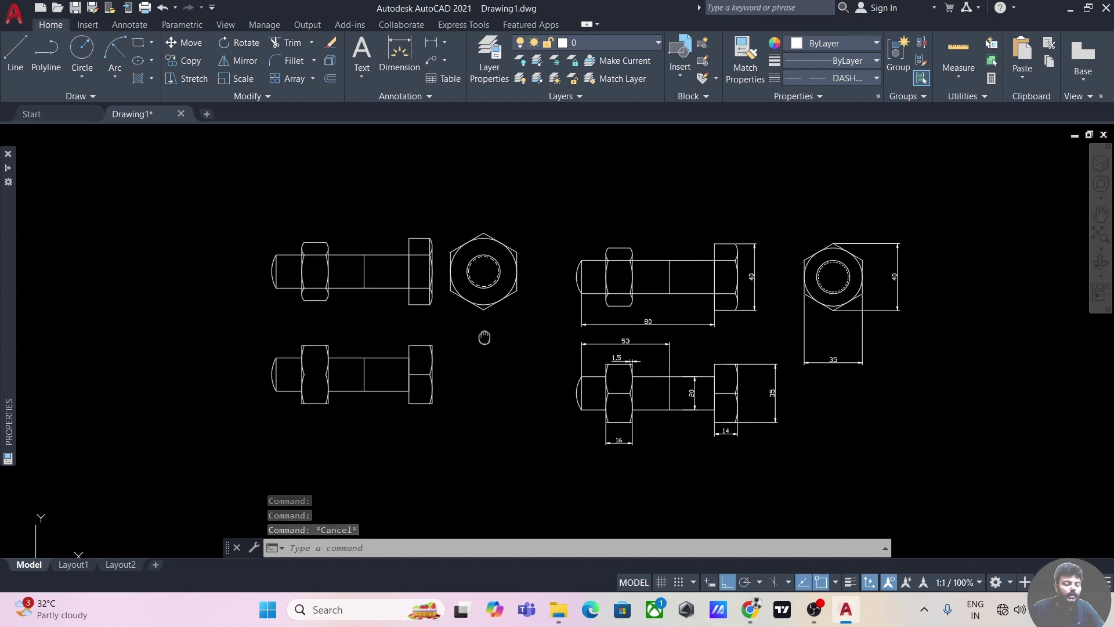
middle_drag(277, 322, 261, 281)
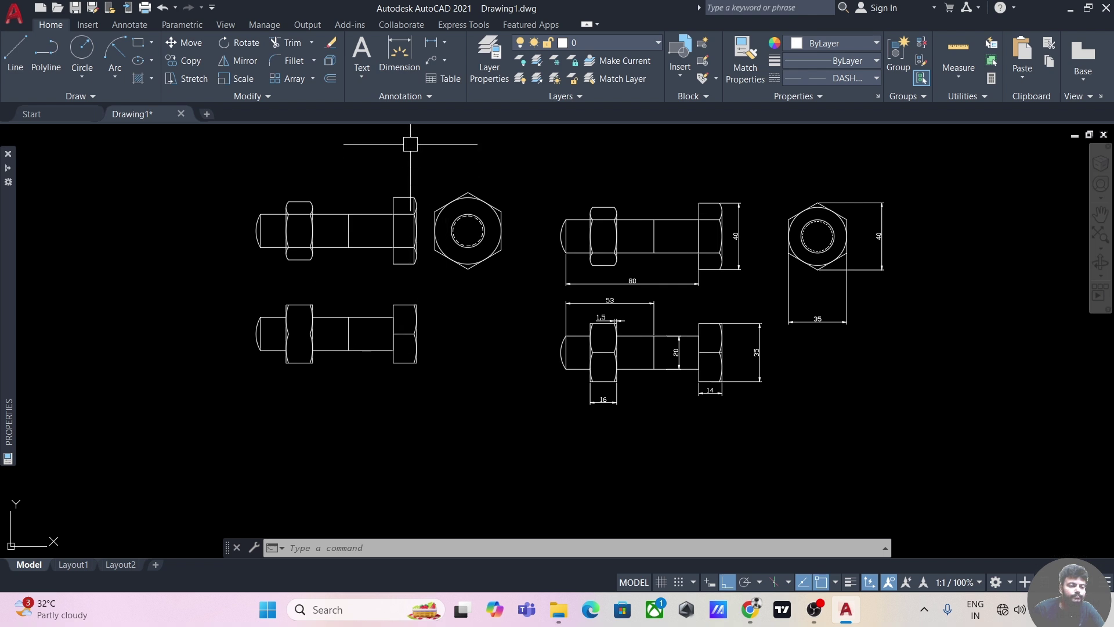
click(398, 60)
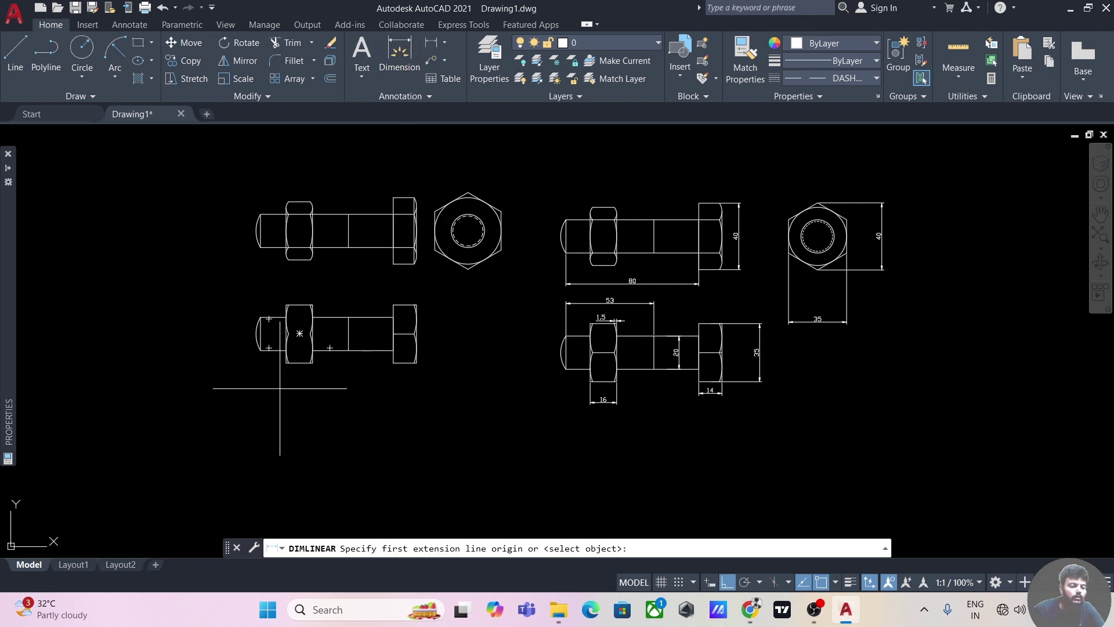
click(260, 350)
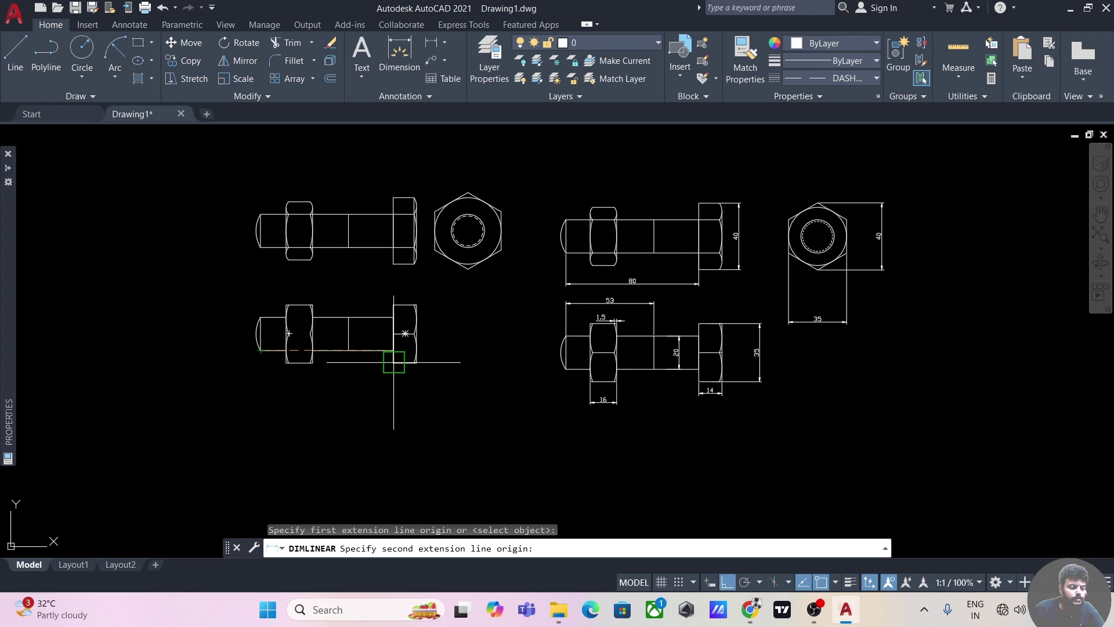
click(393, 350)
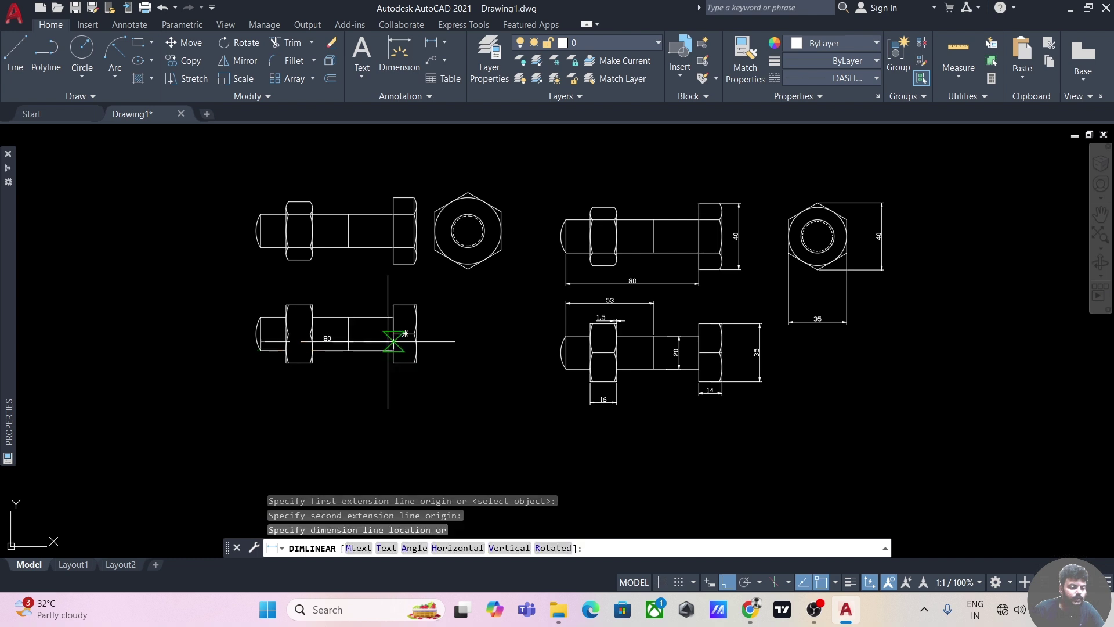
click(322, 408)
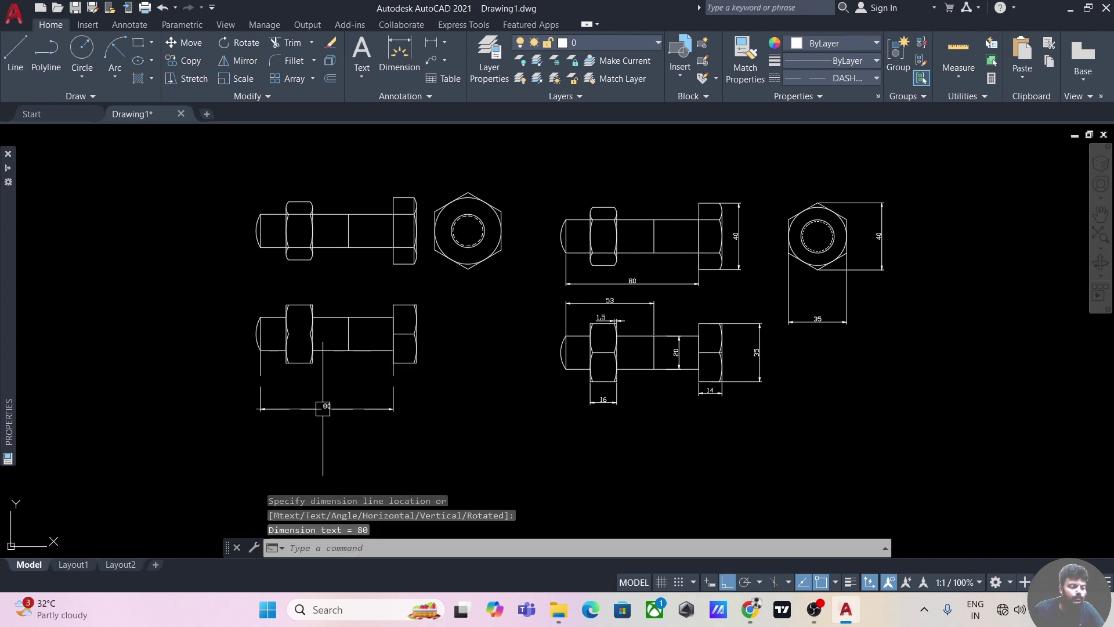
Set the current linetype to ByLayer and draw a line along the lower view's bottom shank edge from the rounded-end line to the thread-end line
click(835, 92)
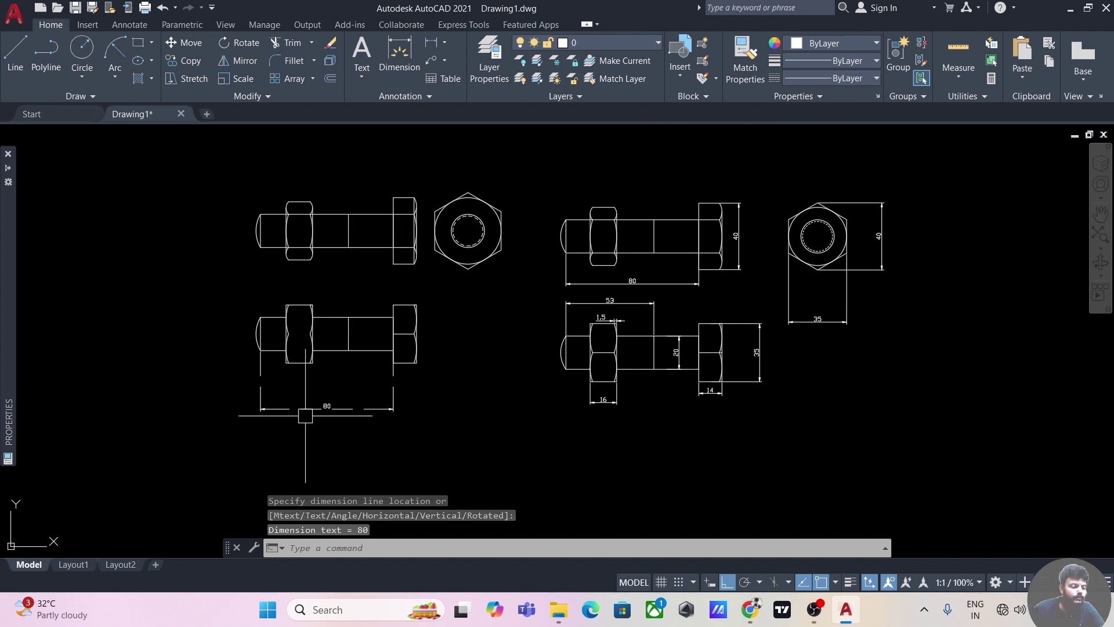
click(15, 54)
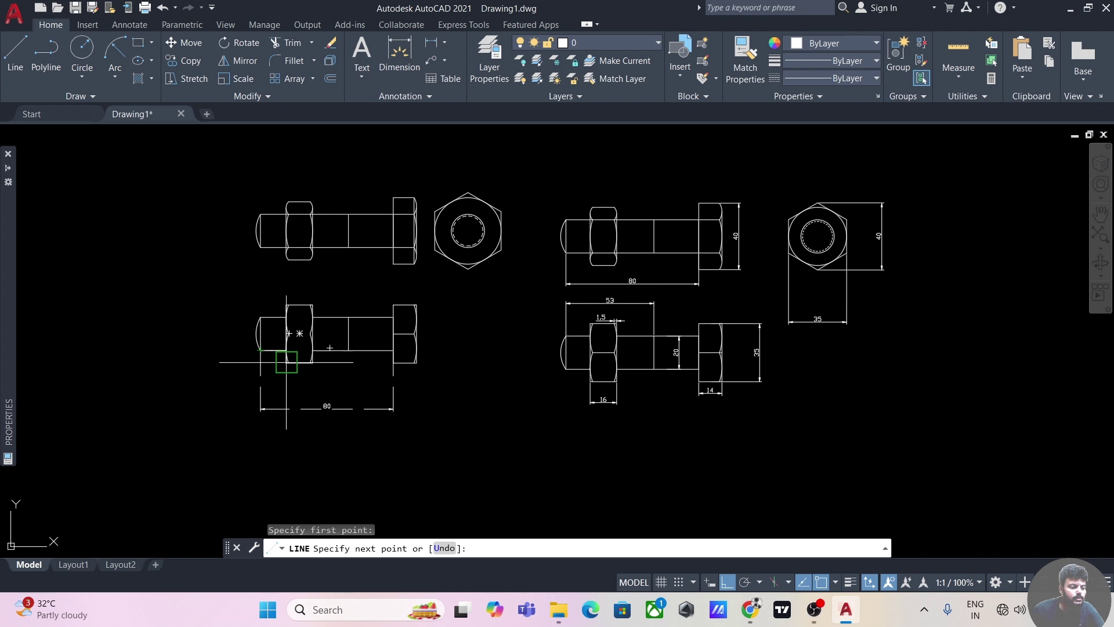
click(348, 350)
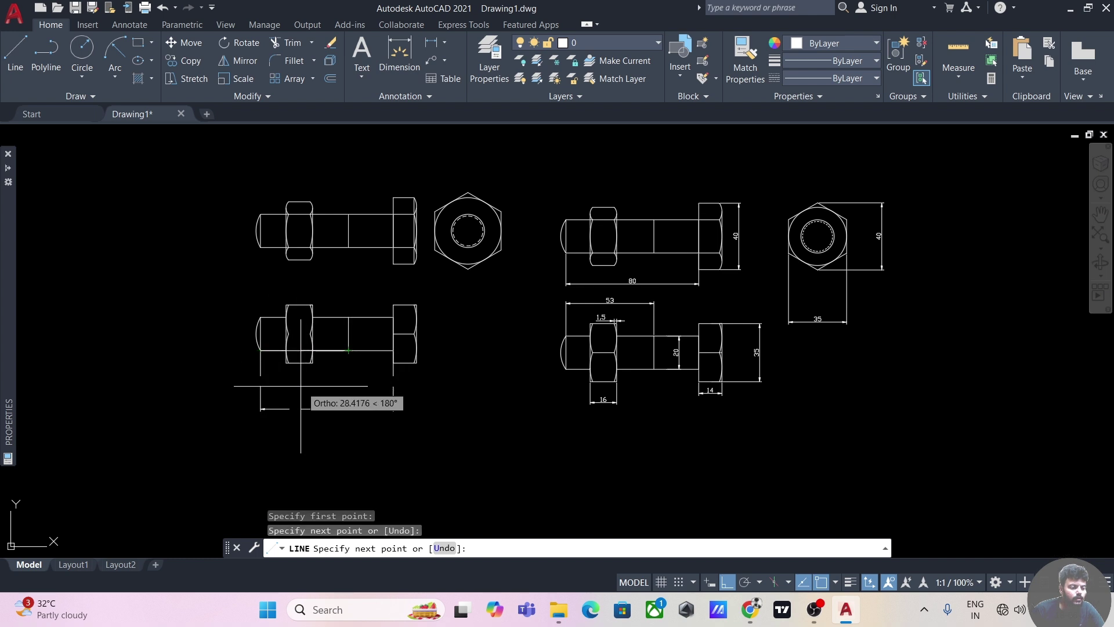
key(Escape)
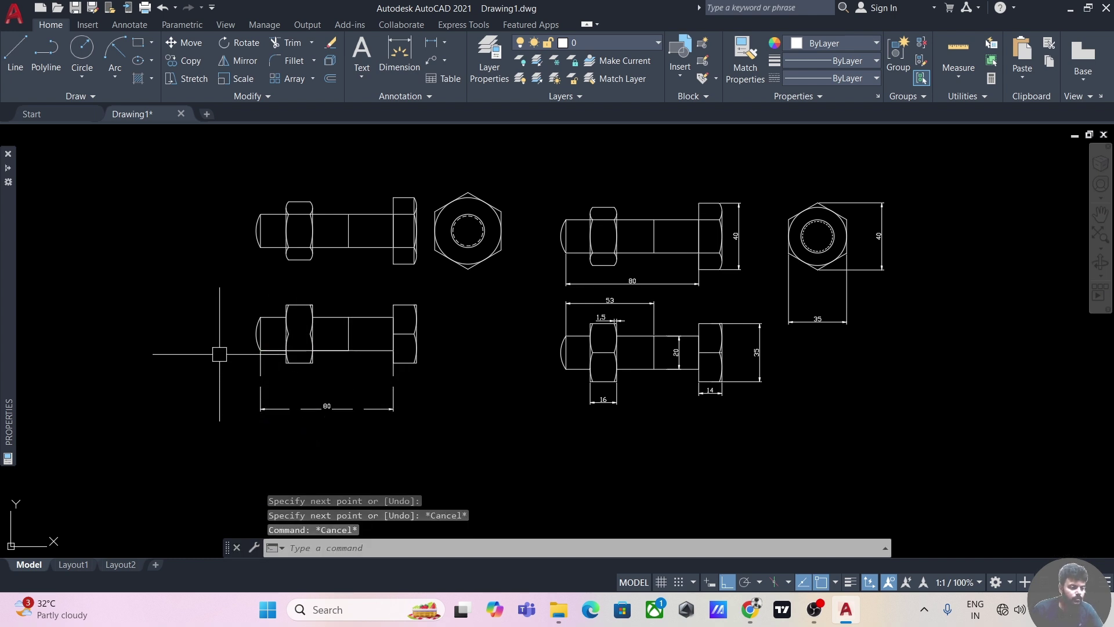
Dimension the lower view's length from the rounded-end line to the thread-end line, placed between the shank and the overall dimension
click(399, 53)
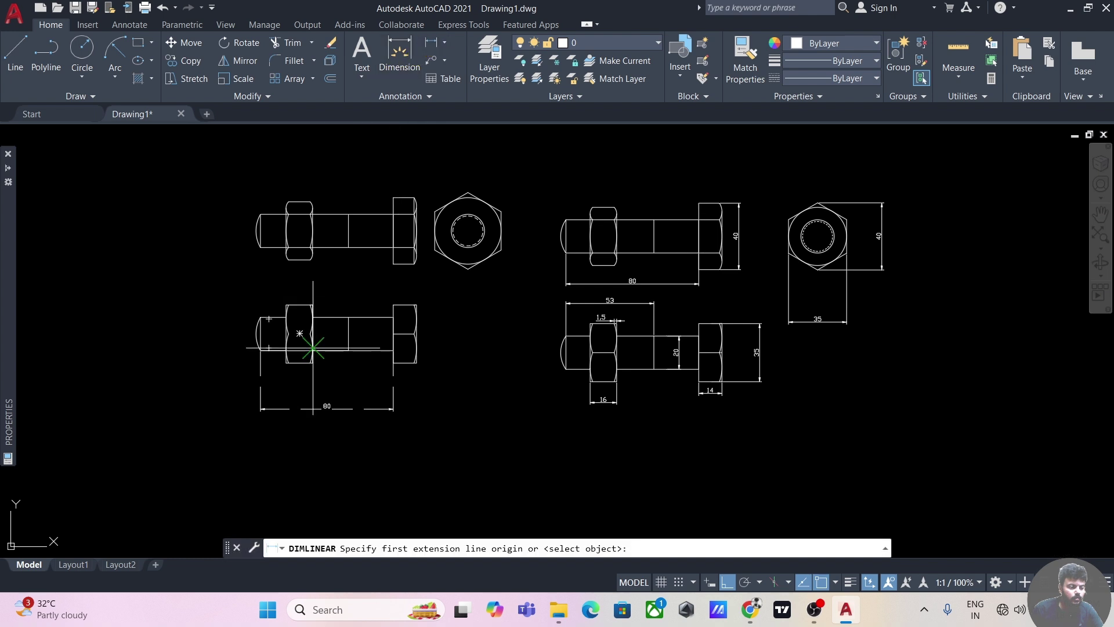
click(261, 351)
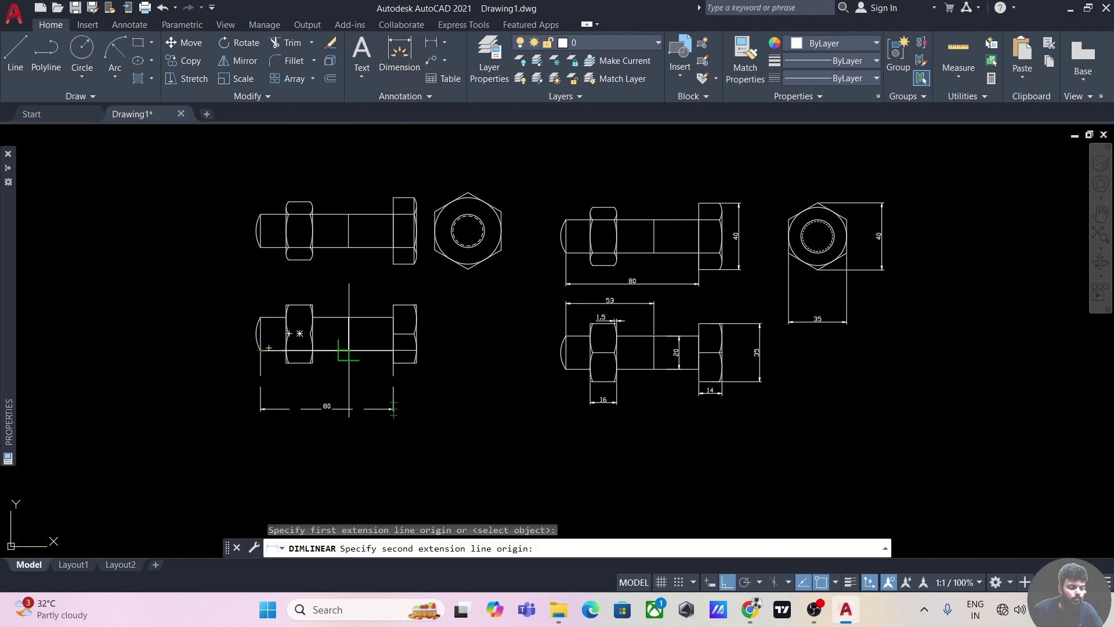
click(348, 350)
click(312, 386)
key(Escape)
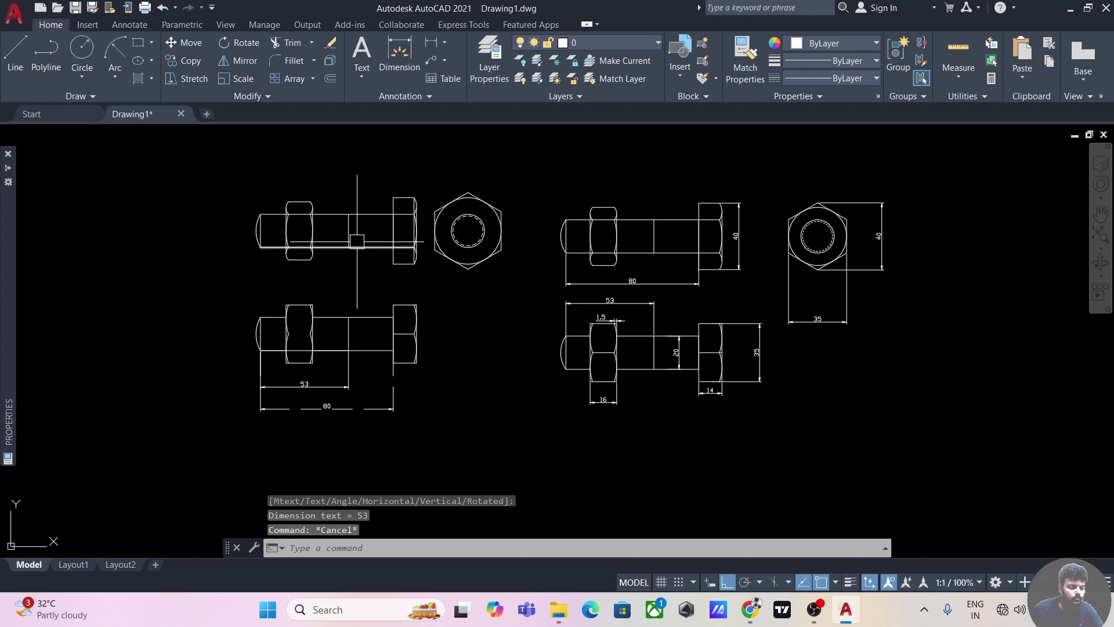
Dimension the shank's diameter vertically in the upper view, between the thread-end line and the bolt head
click(400, 58)
click(366, 213)
click(367, 247)
click(372, 231)
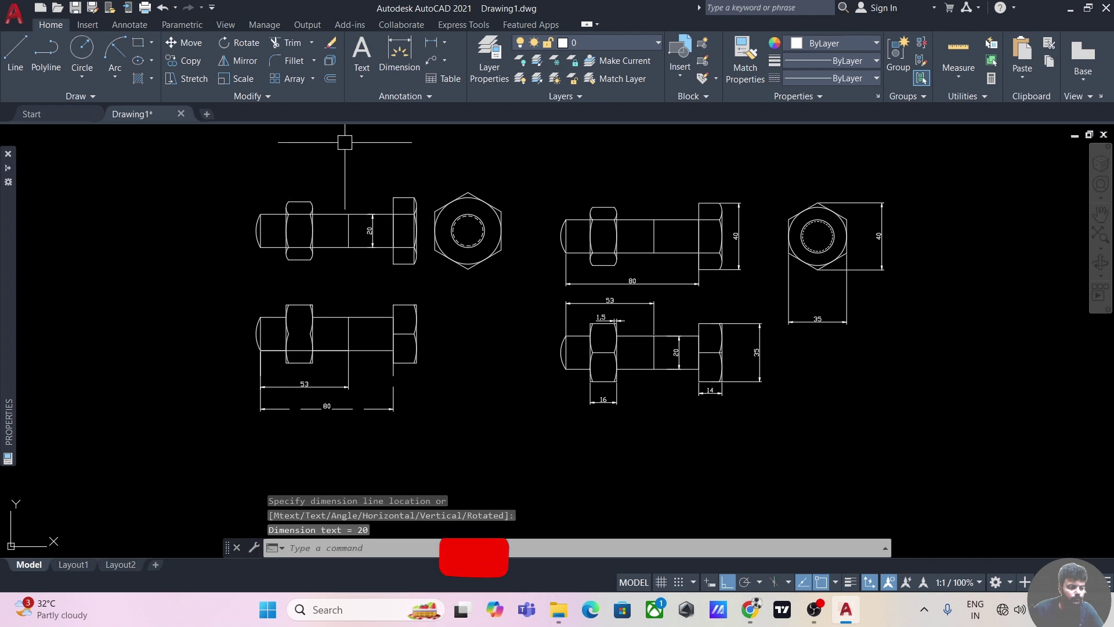
Dimension the chamfer width at the upper corner of the lower view's nut, placing the dimension above the nut
middle_drag(332, 150, 288, 164)
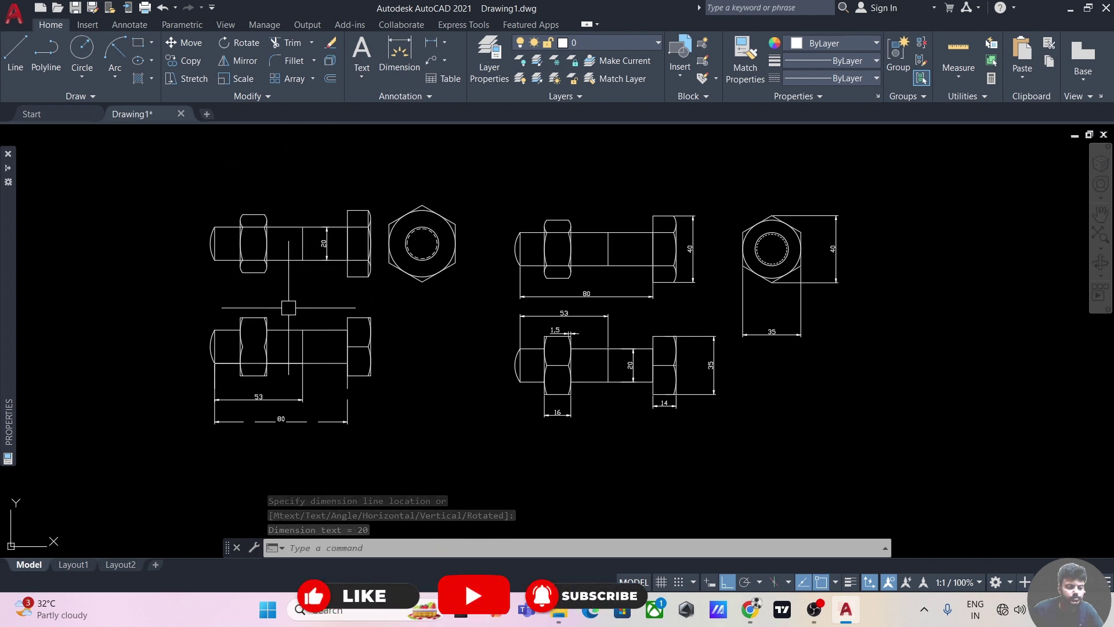
scroll(286, 306, up, 6)
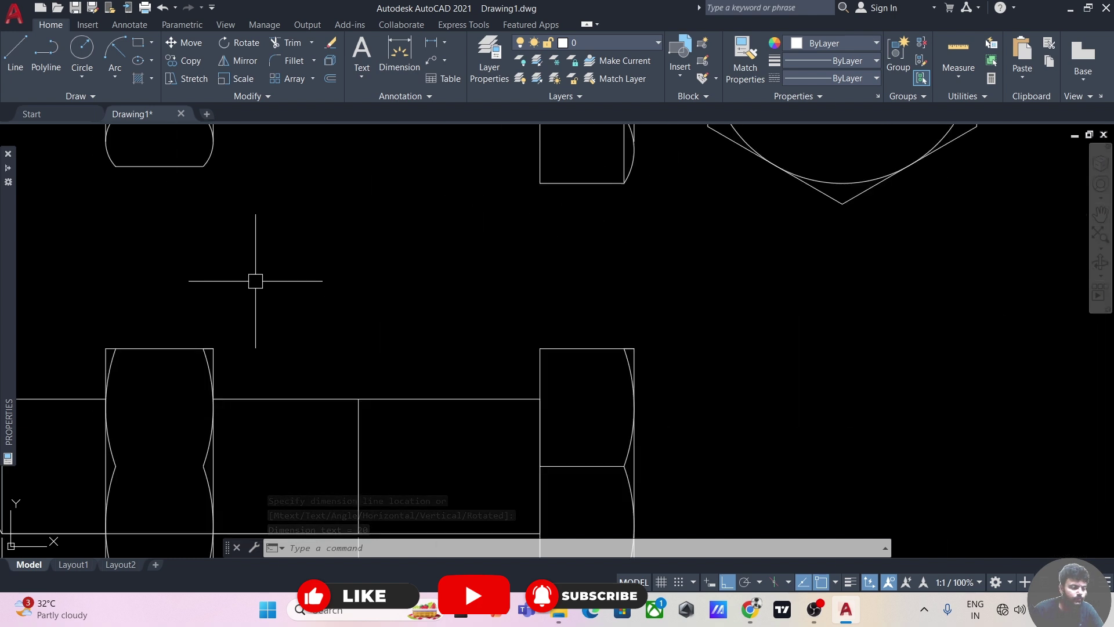
click(410, 51)
click(213, 348)
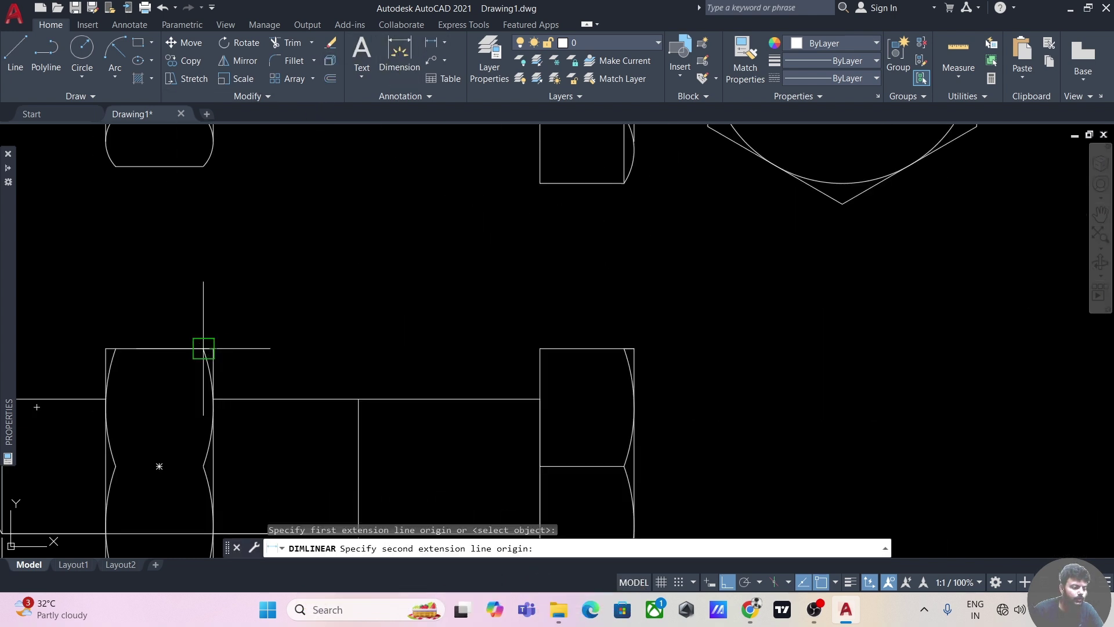
click(202, 348)
click(201, 315)
key(Escape)
Dimension the full height of the lower view's bolt head with a vertical linear dimension beside its outer face
scroll(313, 271, down, 2)
scroll(313, 271, down, 4)
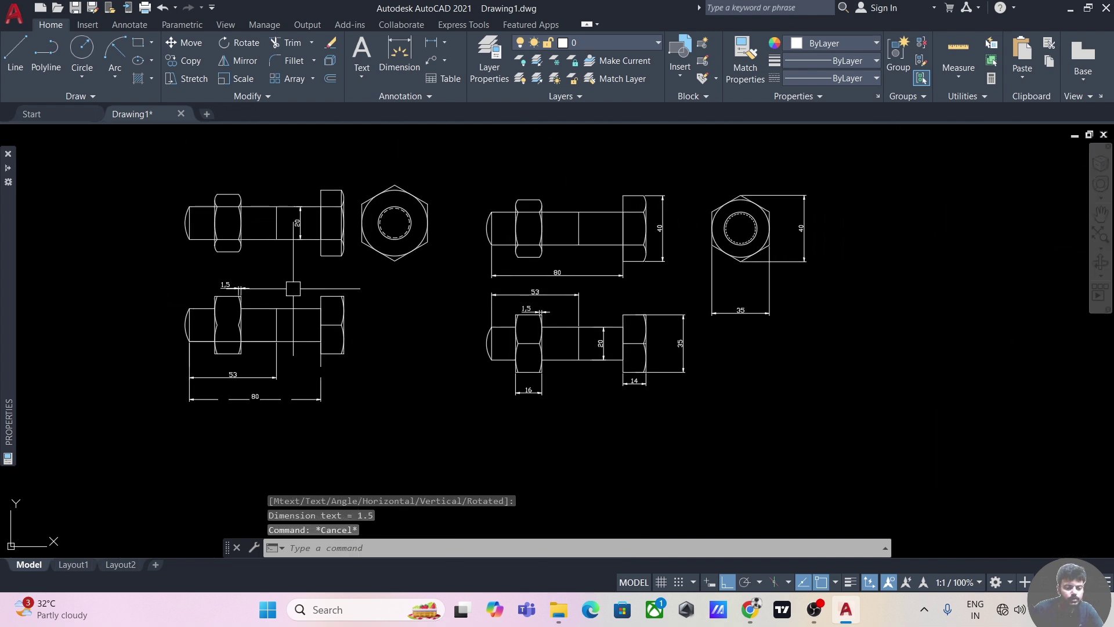
click(433, 45)
scroll(391, 289, up, 4)
click(287, 308)
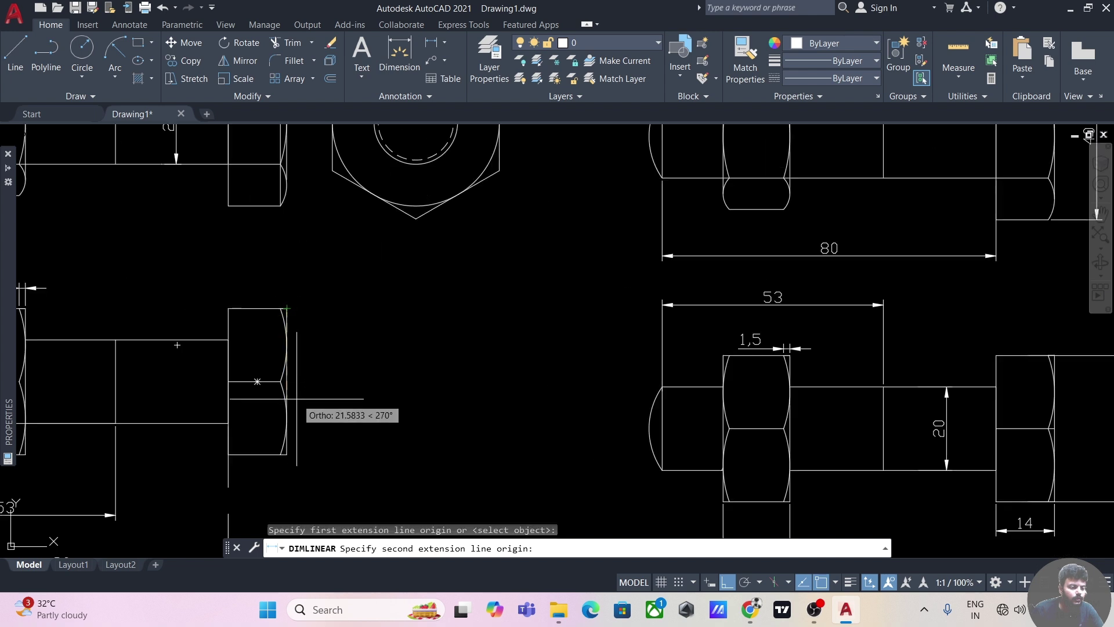
click(287, 454)
click(339, 384)
Dimension the full height of the upper view's bolt head, placing the vertical dimension between the head and the hexagonal end view
scroll(339, 384, down, 4)
middle_drag(365, 325, 371, 374)
click(398, 65)
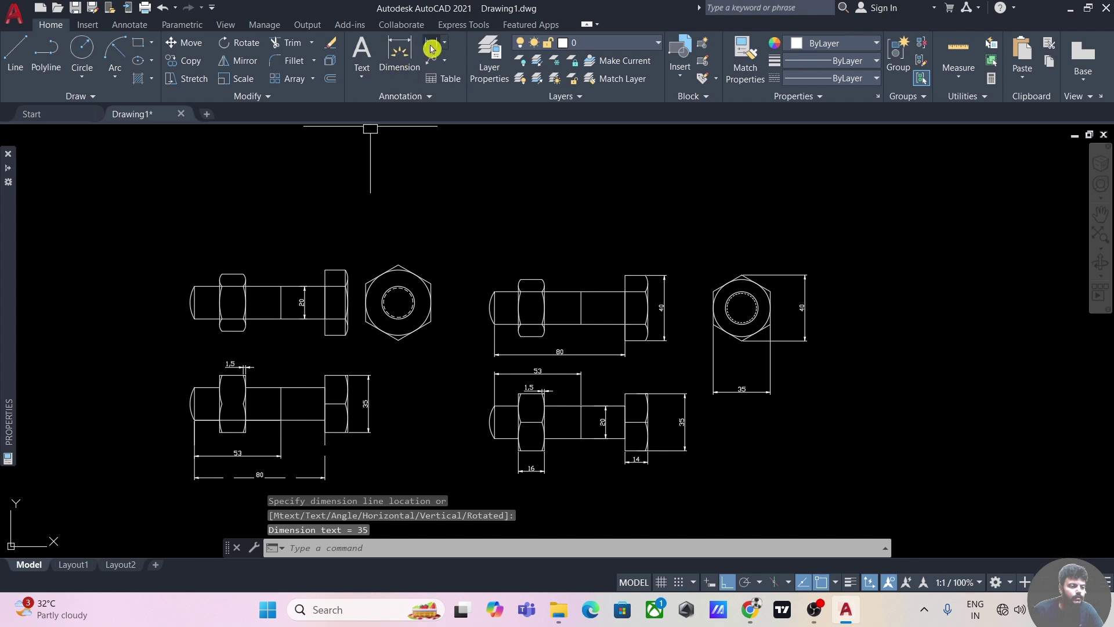
click(325, 269)
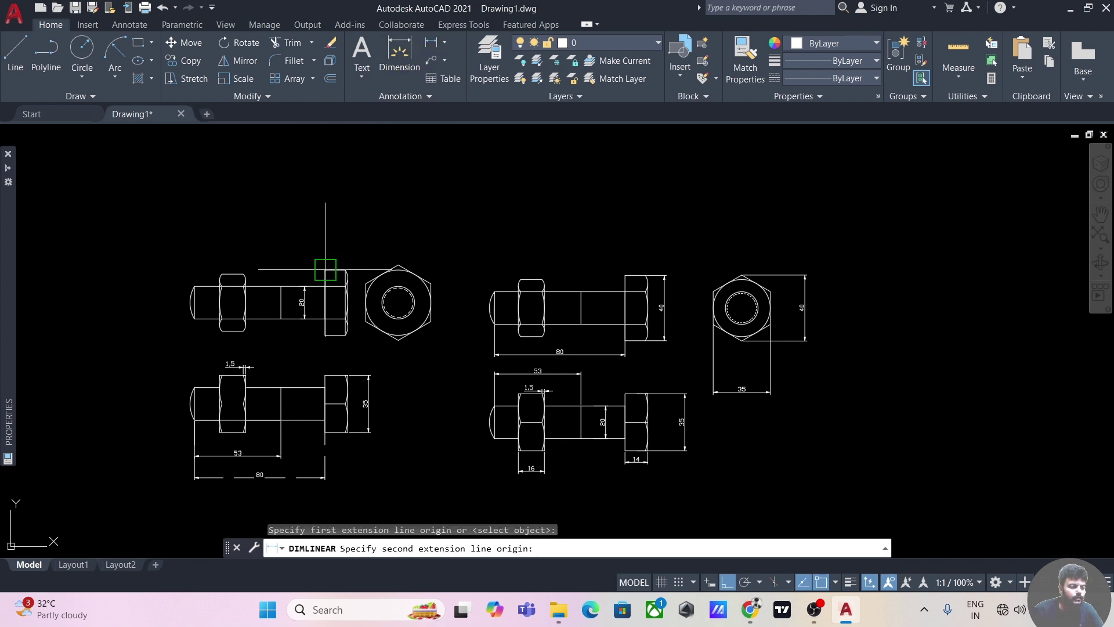
click(325, 335)
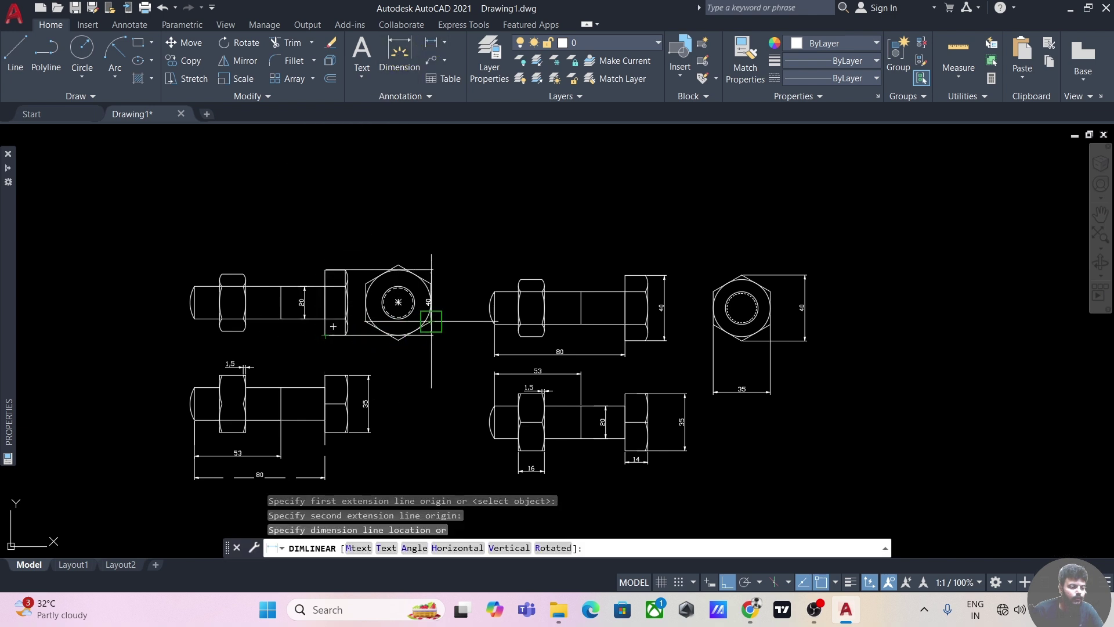
scroll(354, 335, up, 5)
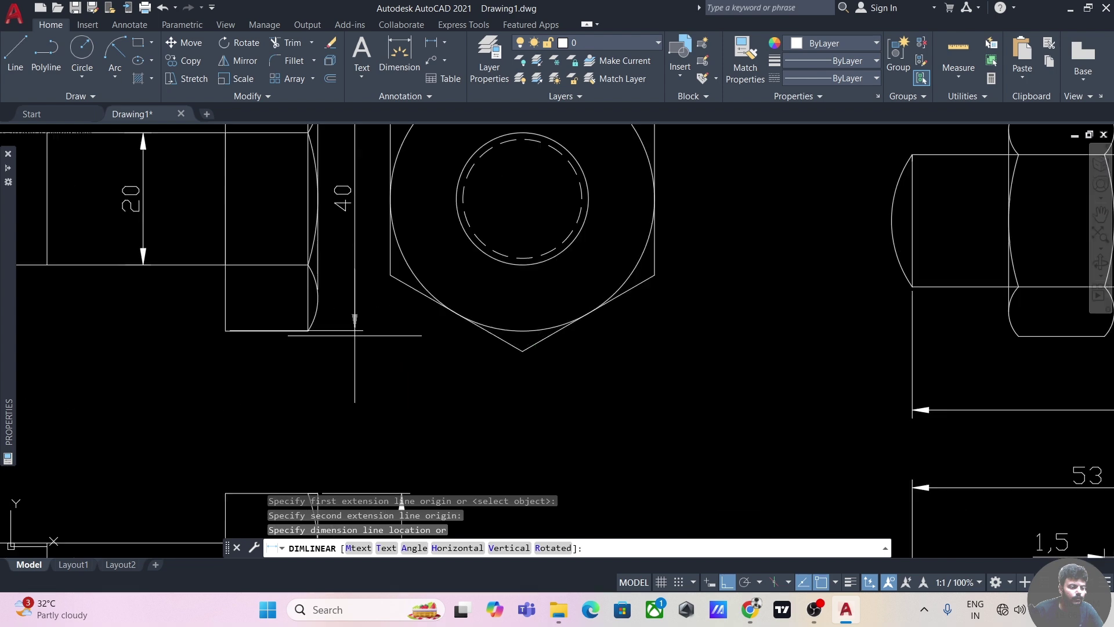
click(348, 220)
scroll(368, 328, down, 4)
scroll(383, 352, down, 2)
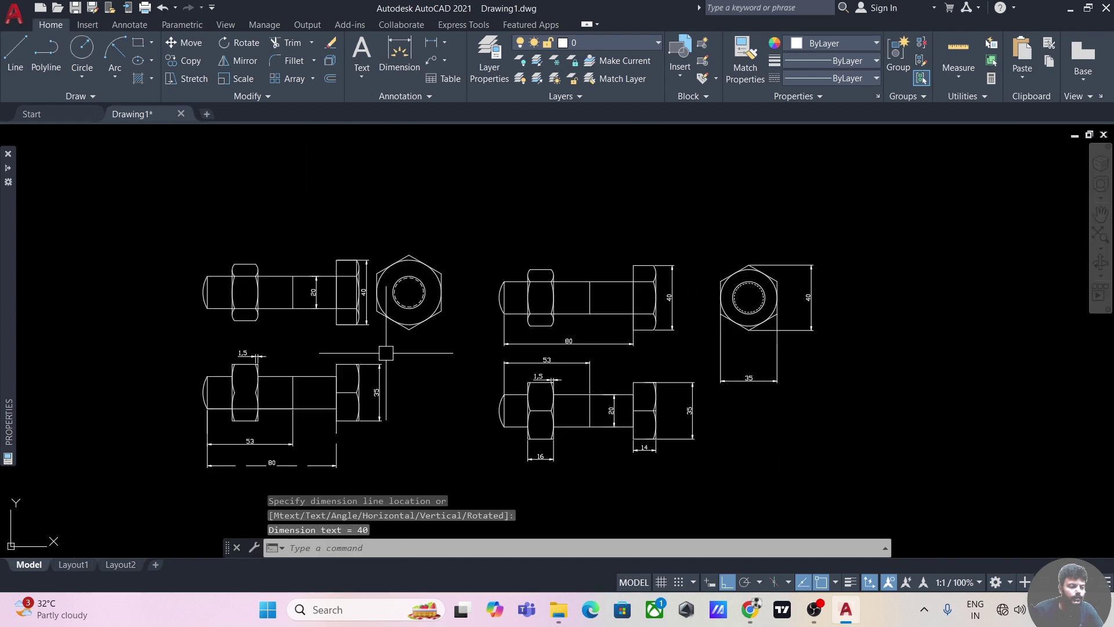
key(Escape)
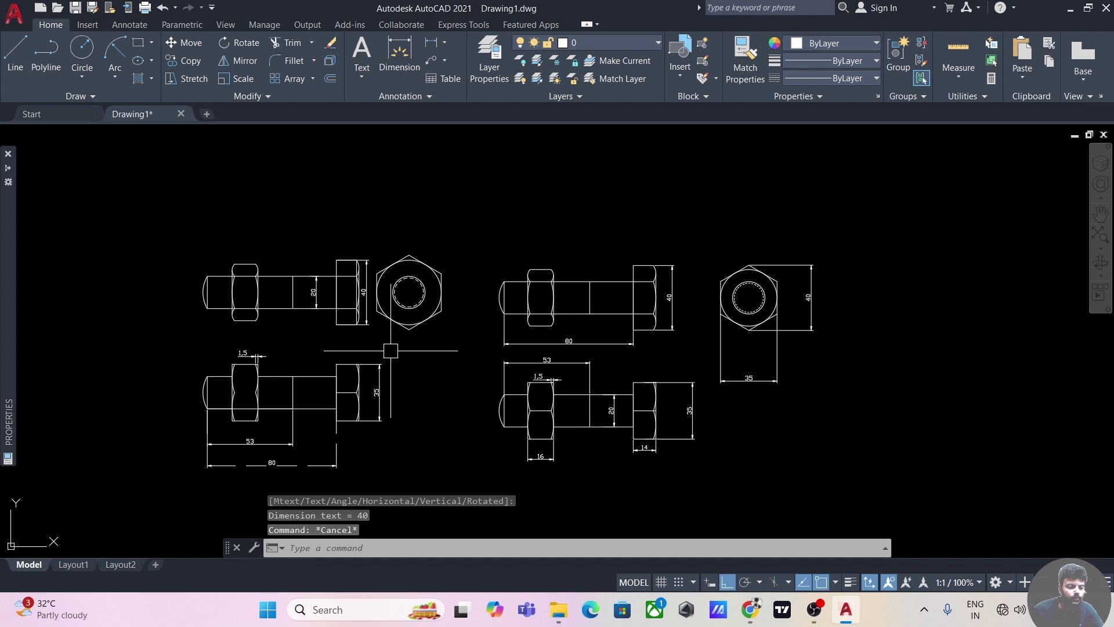
Start a hatch and set it to a solid fill with the grey colour 147,149,152
scroll(390, 350, up, 4)
scroll(396, 326, down, 2)
middle_drag(433, 348, 437, 319)
click(153, 81)
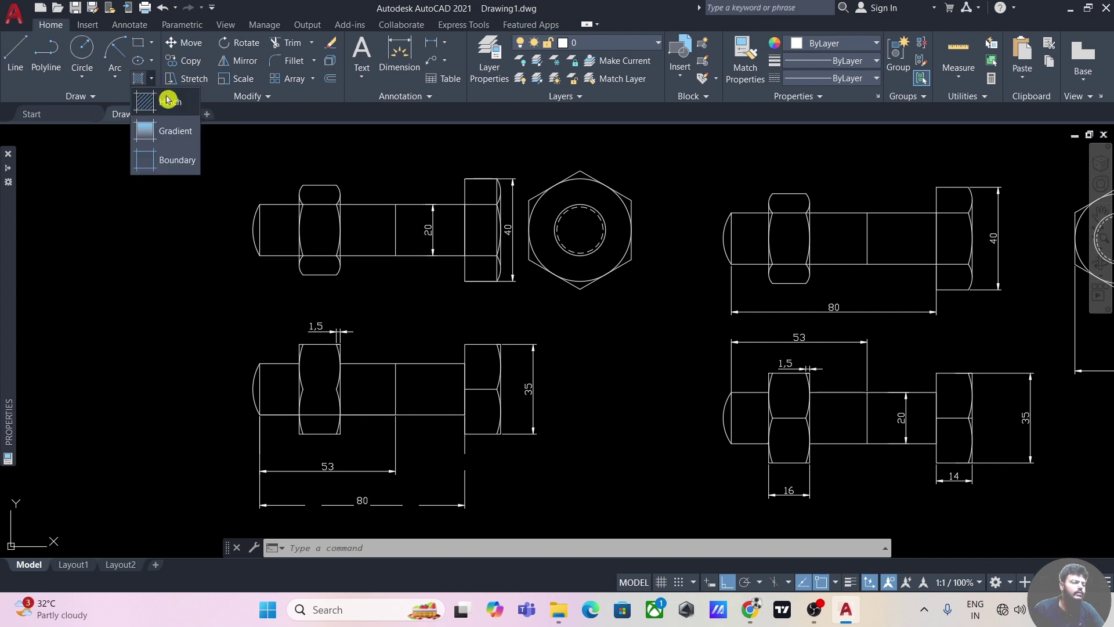
click(178, 127)
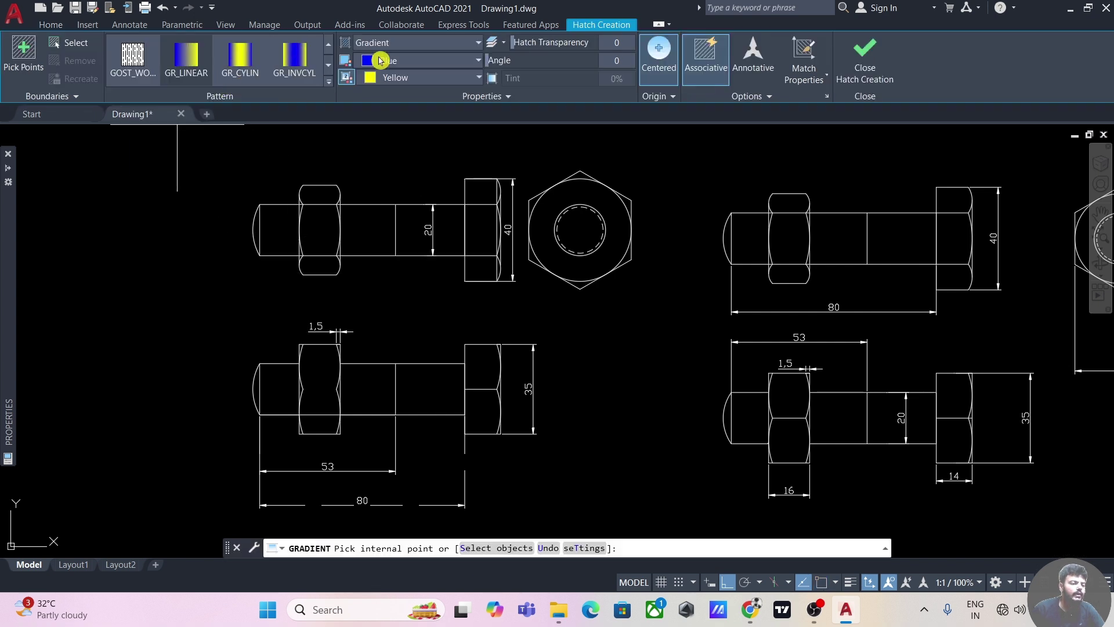
click(430, 44)
click(401, 58)
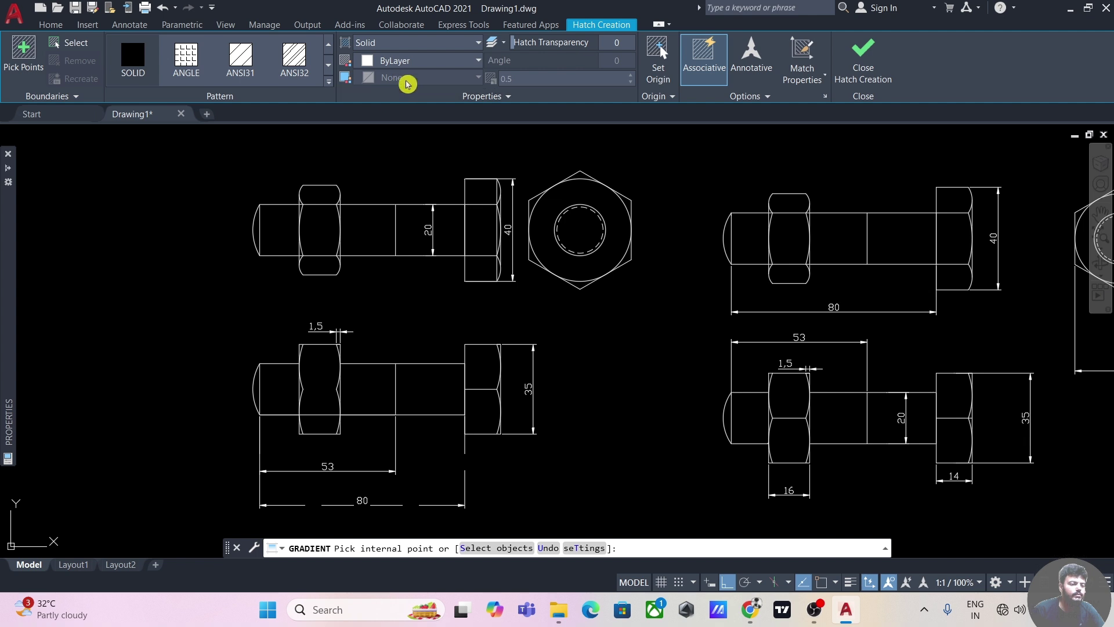
click(477, 62)
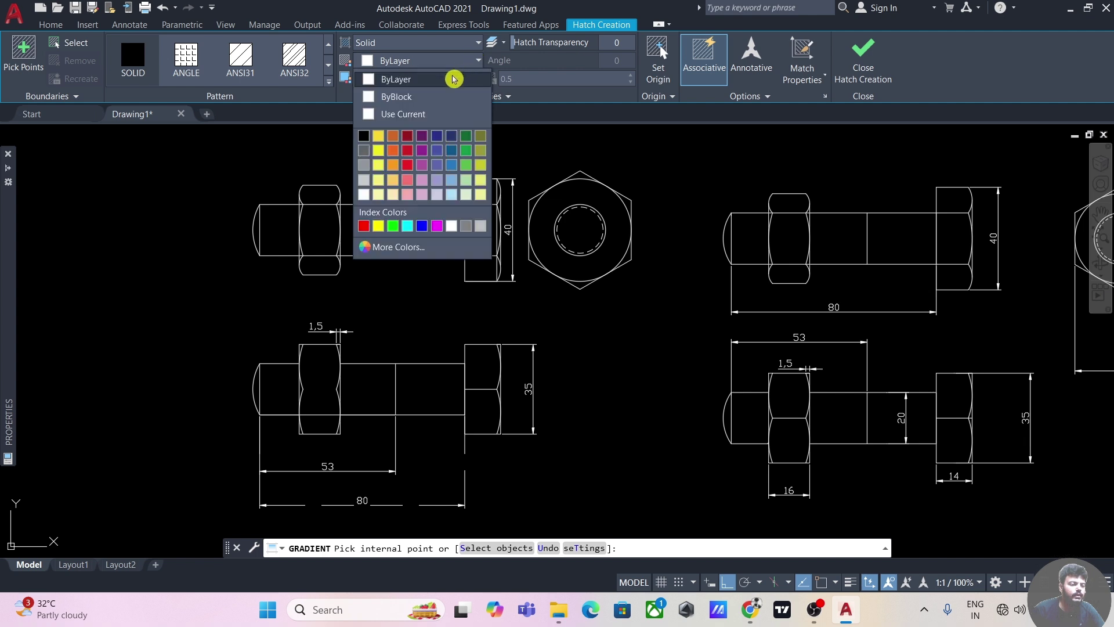
click(366, 167)
Fill the nut and bolt head regions of both side views with the solid grey hatch
click(329, 423)
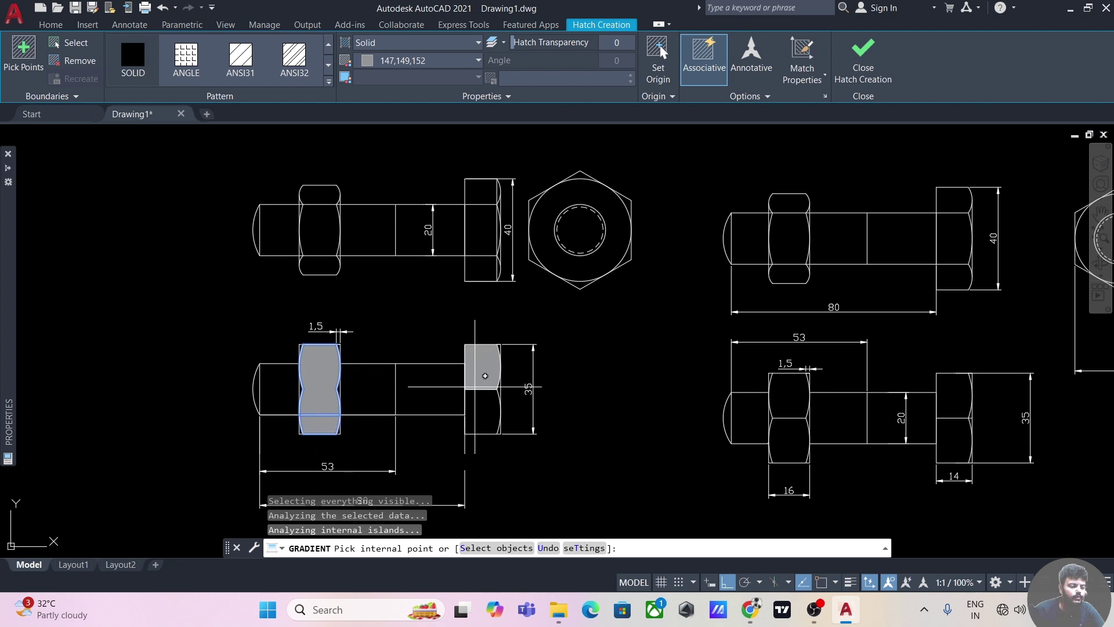
click(475, 413)
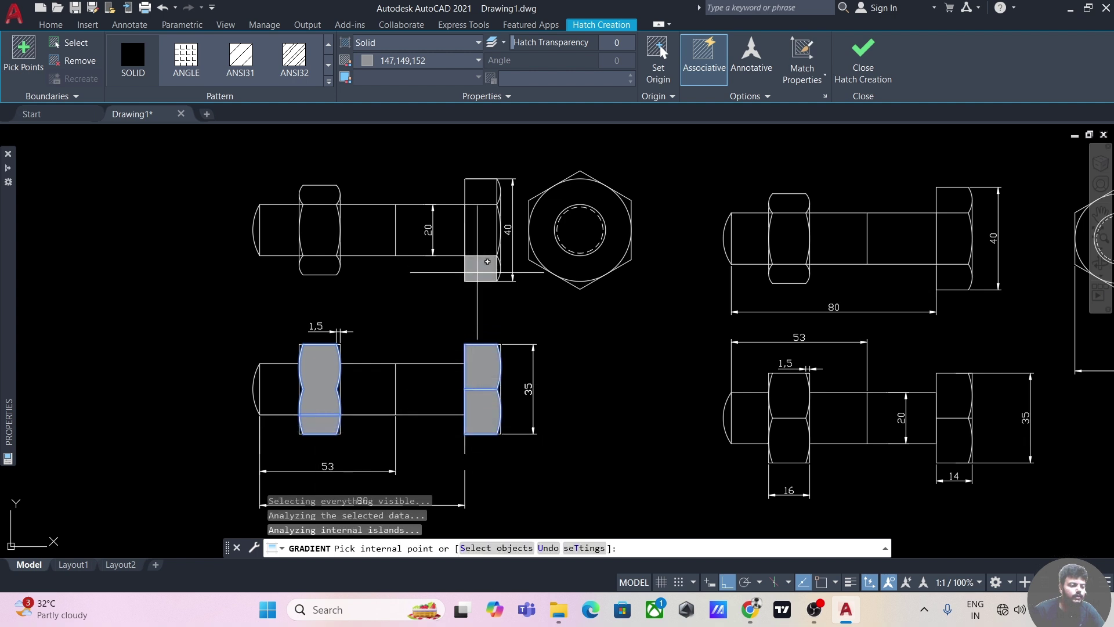
click(479, 232)
click(481, 191)
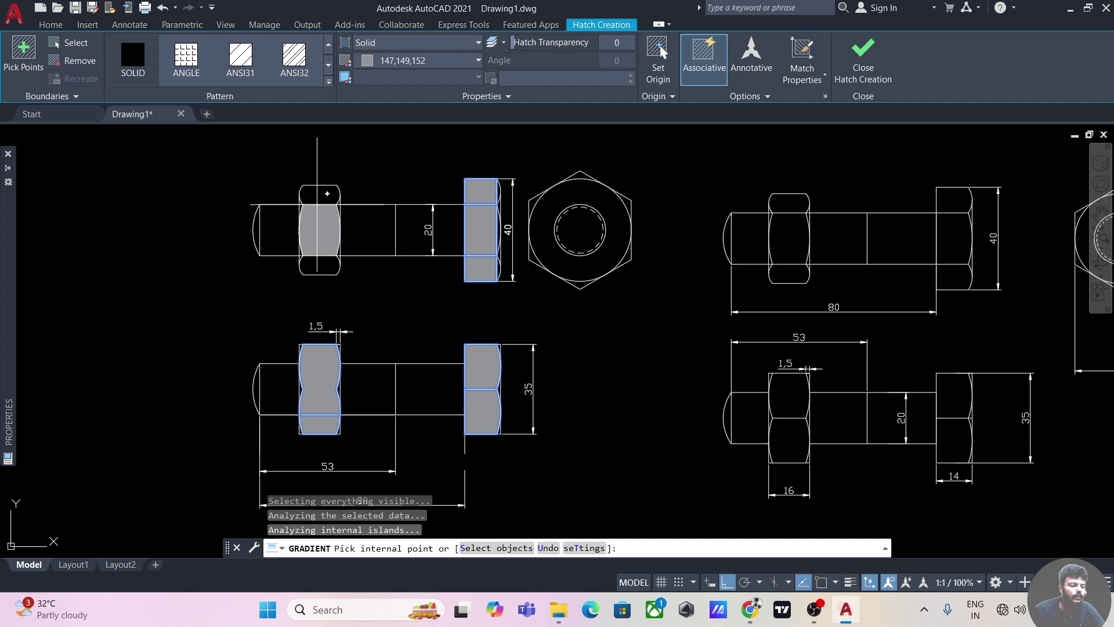
click(318, 272)
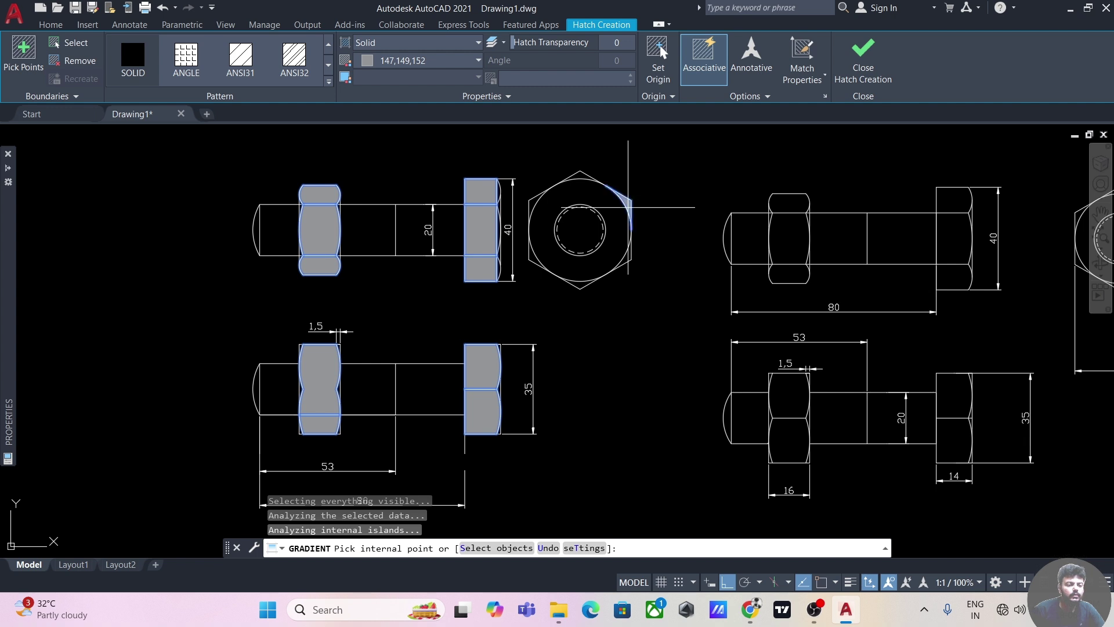
Fill the hexagonal end view around its centre hole and the curved edge slivers of the upper bolt head with the solid grey hatch
click(580, 178)
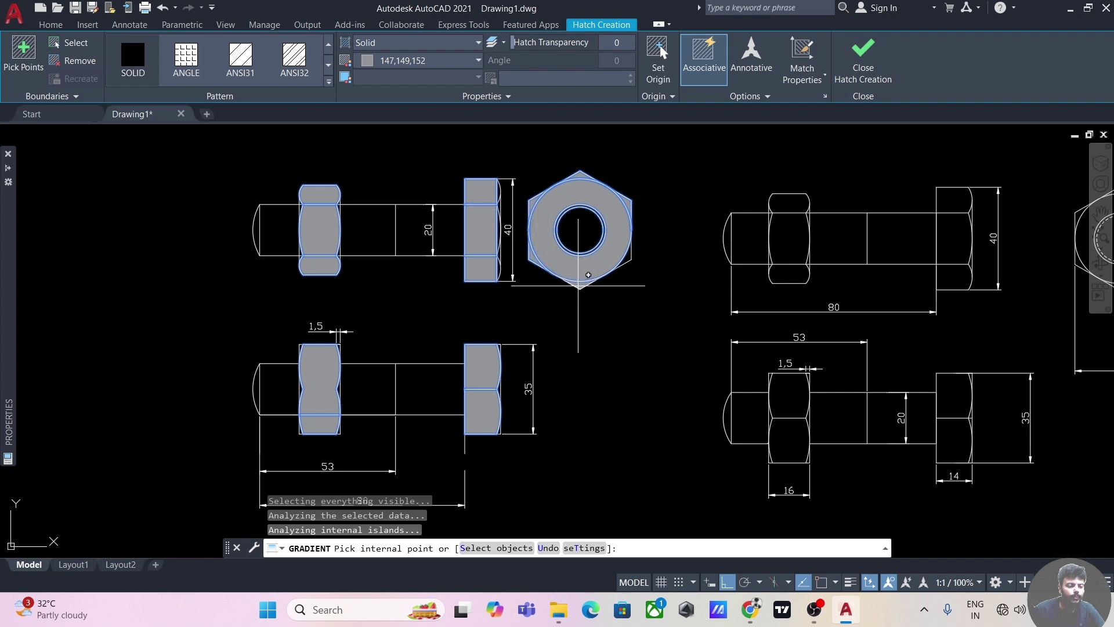
click(870, 61)
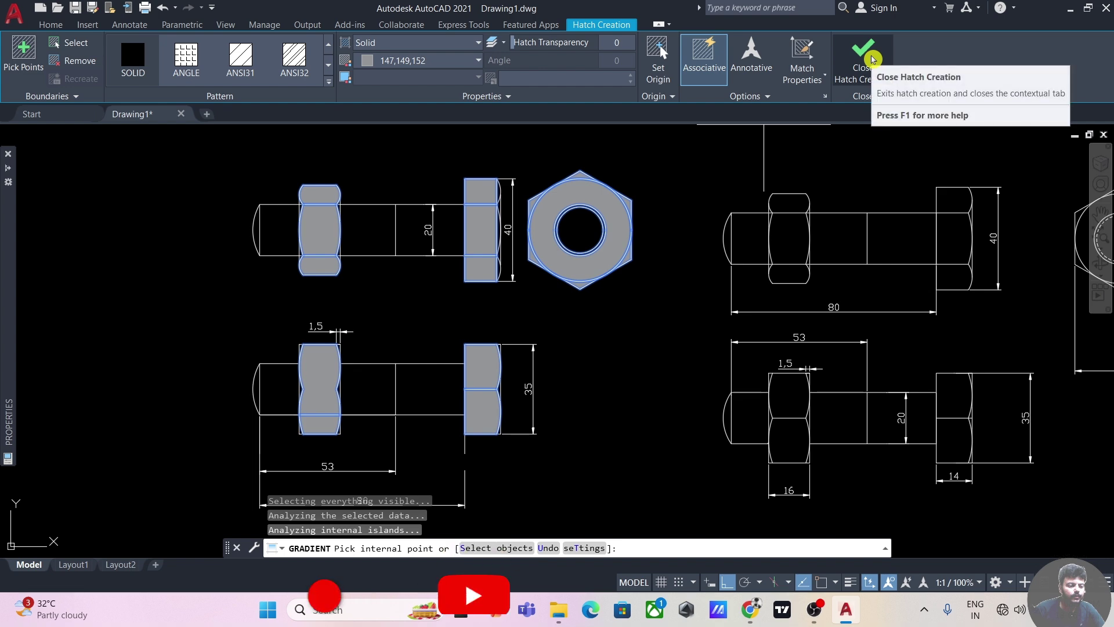
scroll(502, 290, up, 8)
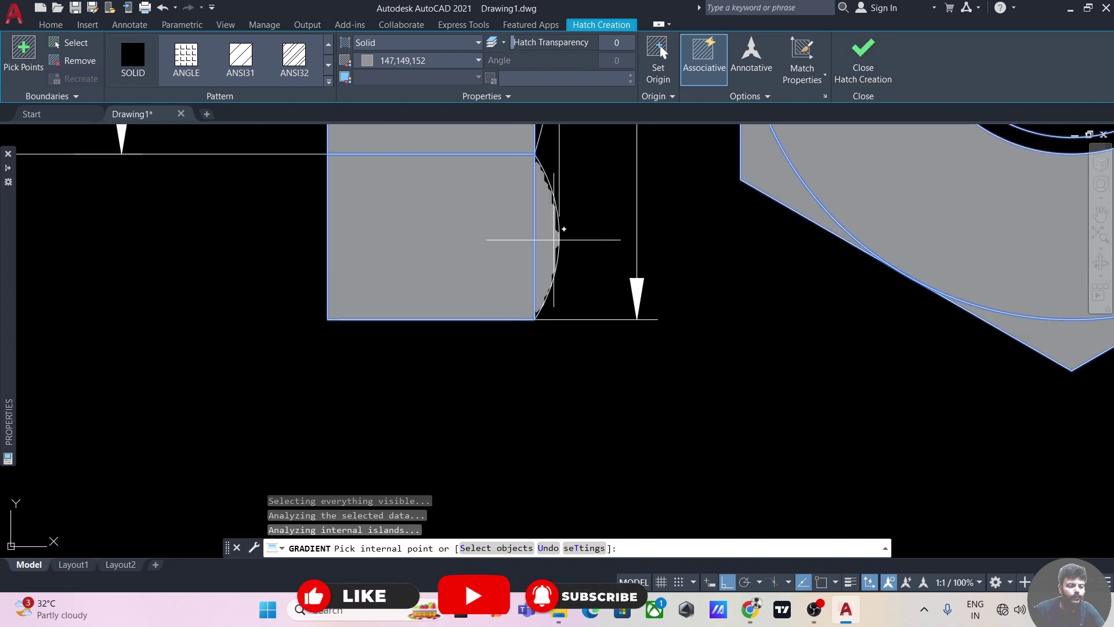
scroll(555, 232, down, 6)
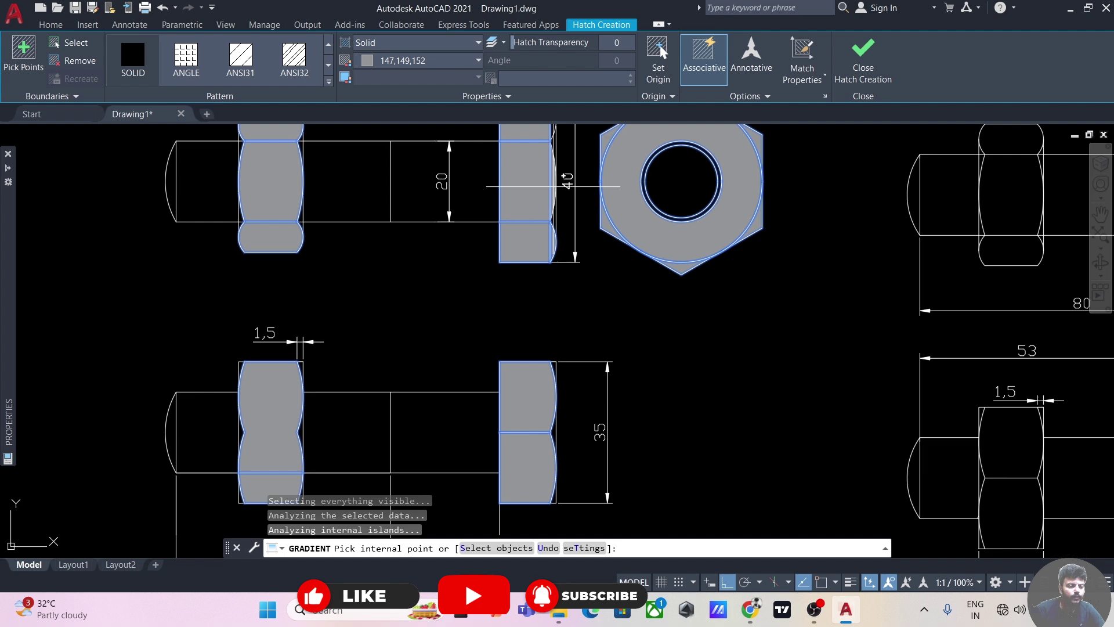
scroll(555, 187, up, 5)
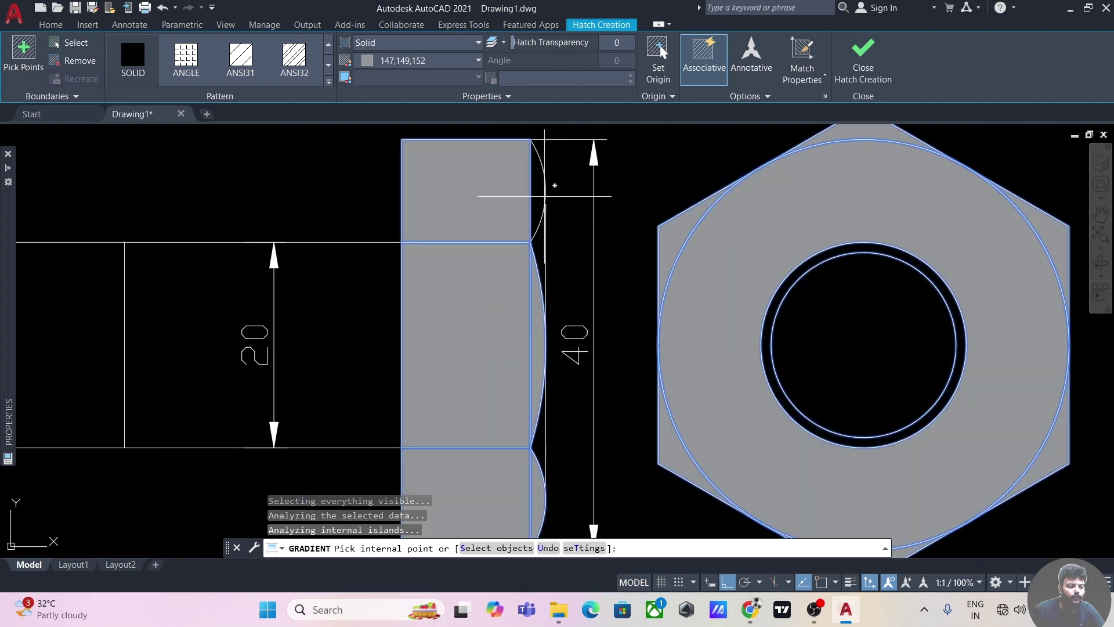
scroll(541, 206, down, 6)
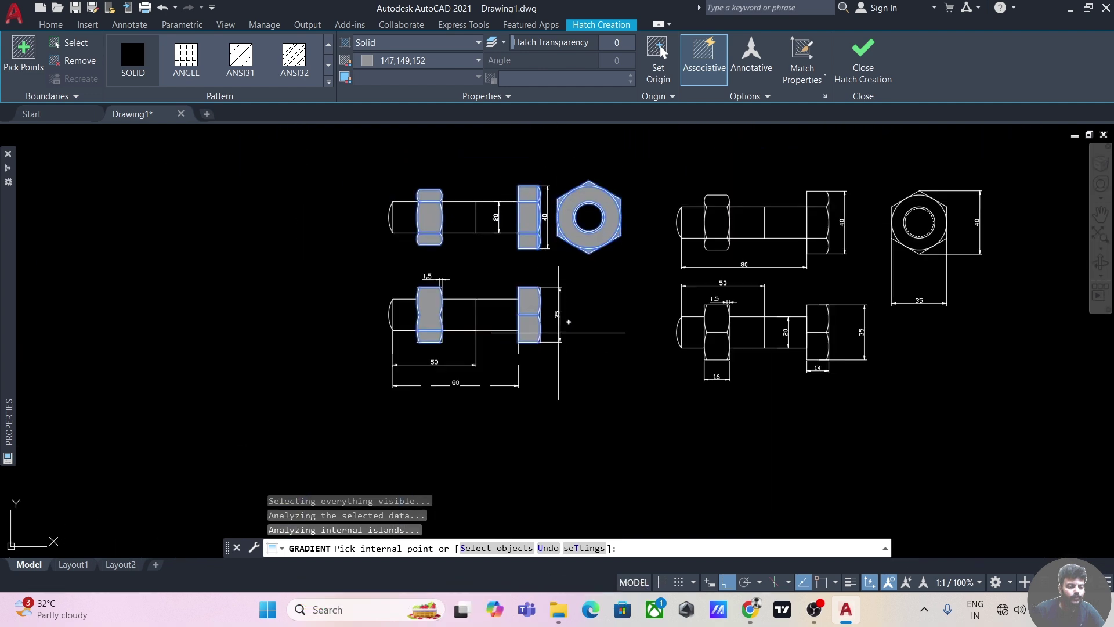
scroll(569, 322, up, 6)
scroll(484, 340, down, 4)
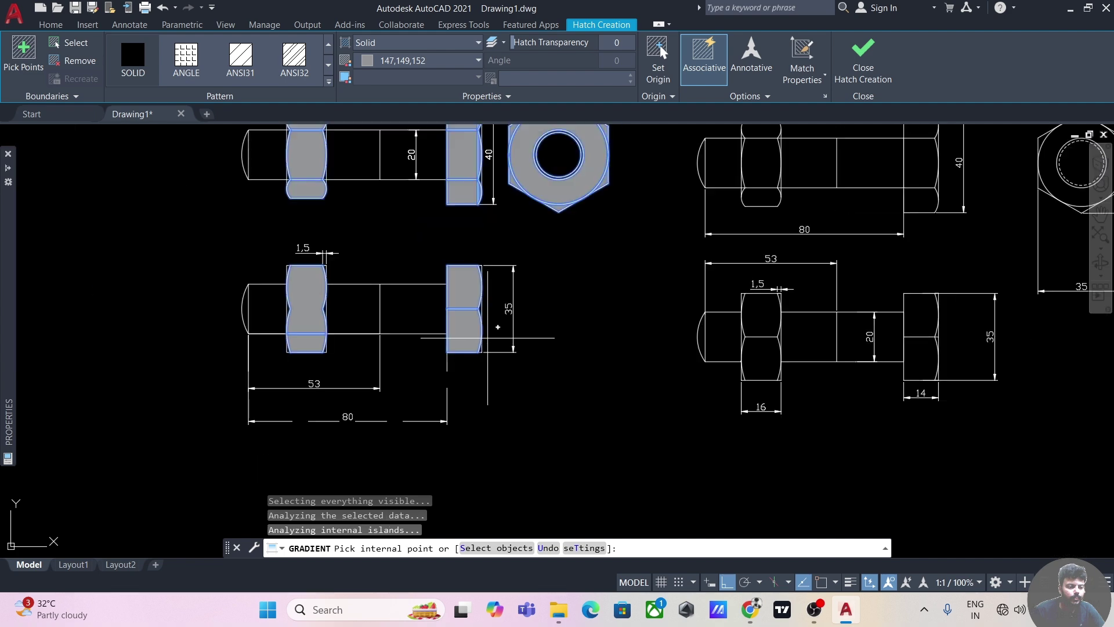
click(861, 55)
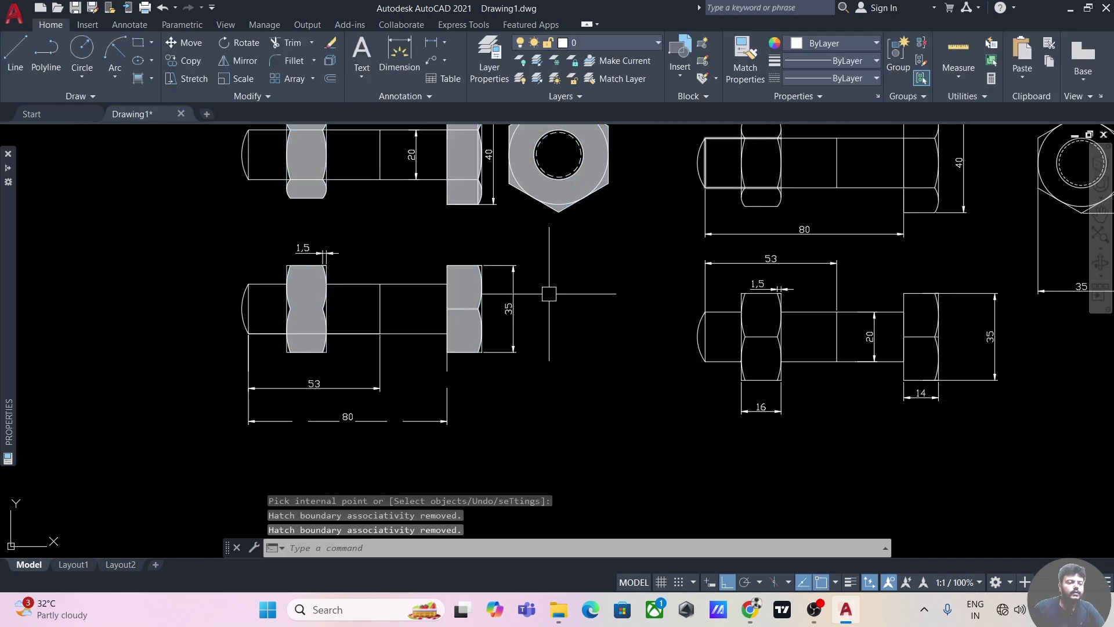
Start a new hatch and set it to a solid fill with the olive colour 114,116,48
scroll(569, 376, down, 3)
scroll(579, 353, up, 3)
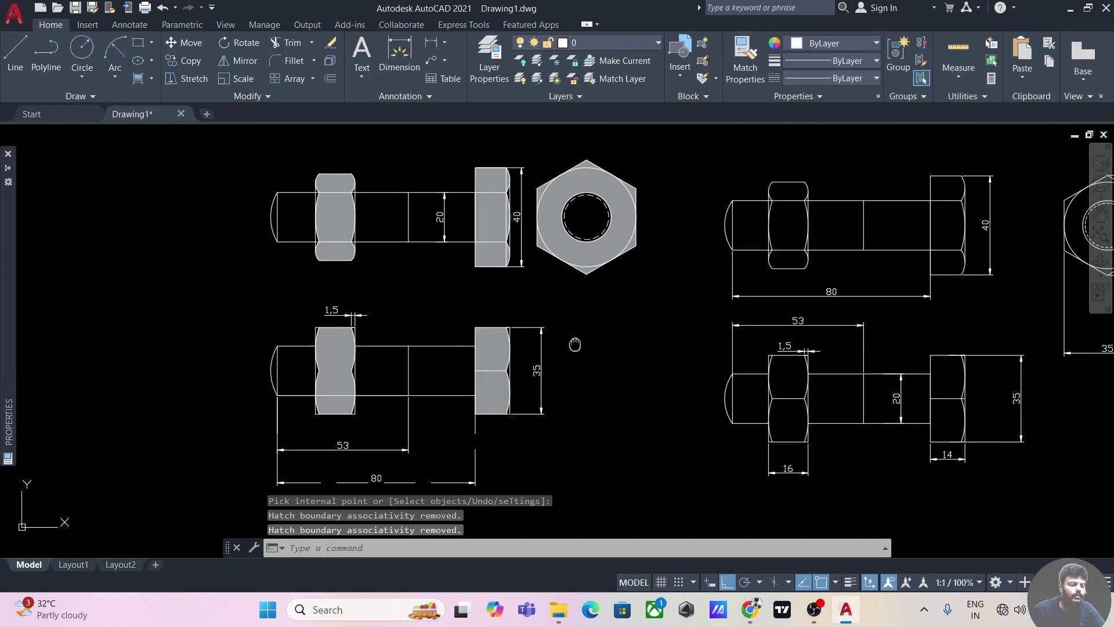
click(638, 42)
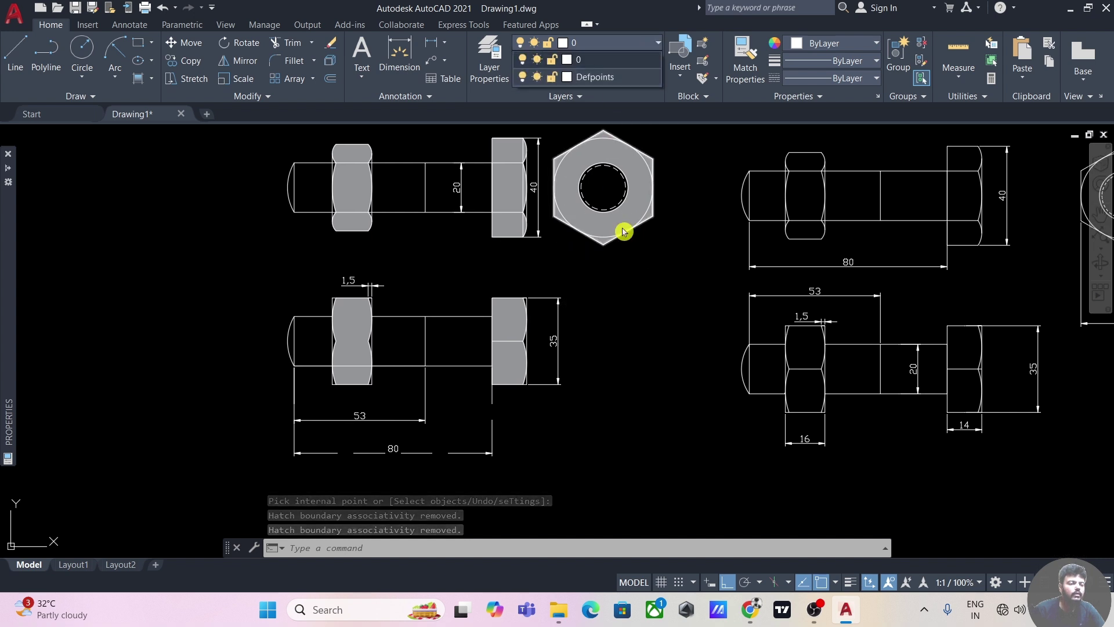
click(139, 78)
click(474, 43)
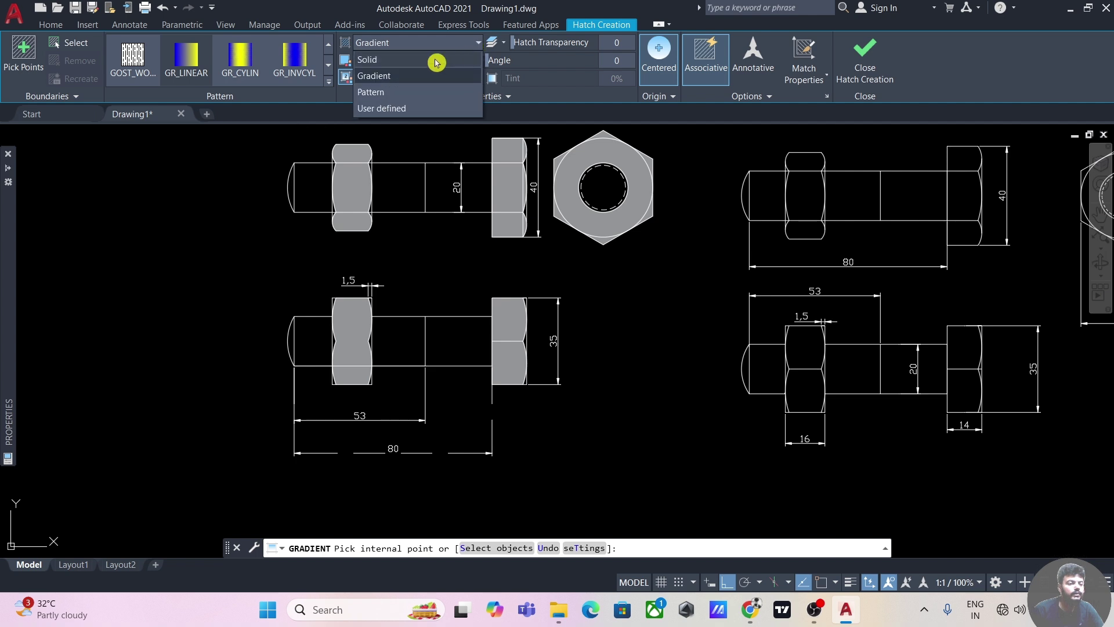
click(439, 63)
click(475, 63)
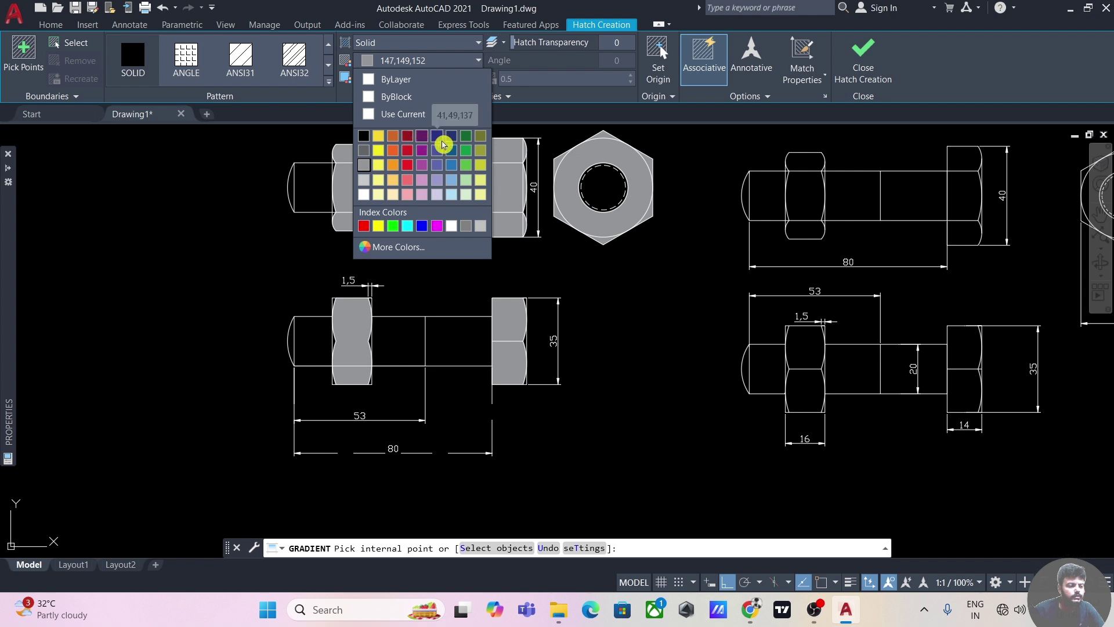
click(480, 136)
Fill the three rectangular shank sections of both the lower and upper side views with the solid olive hatch
click(458, 341)
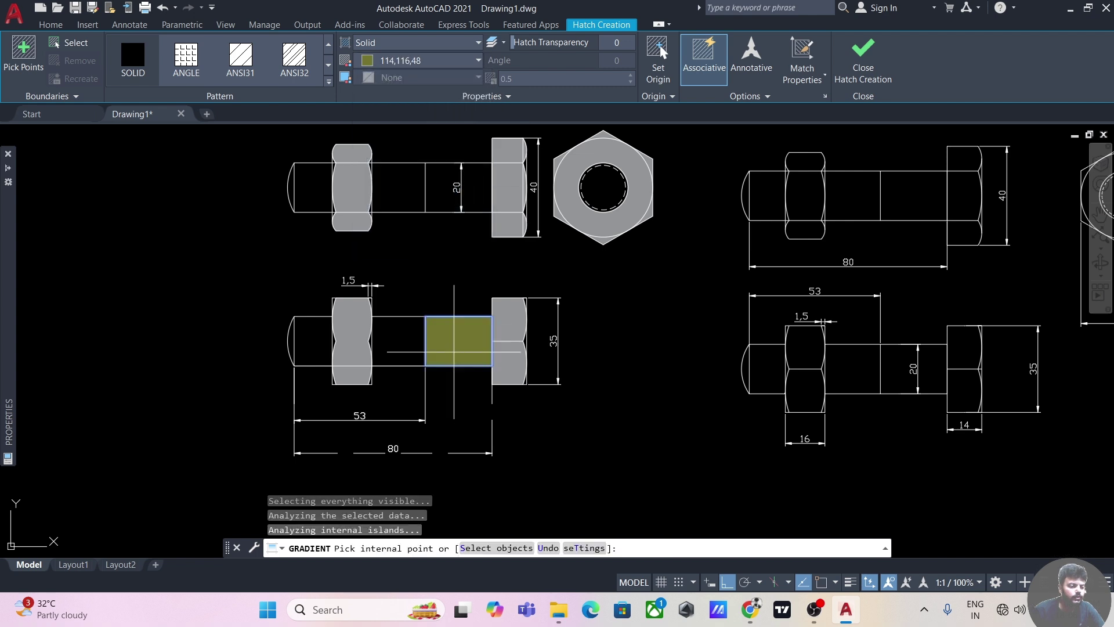
click(398, 341)
click(314, 340)
click(312, 187)
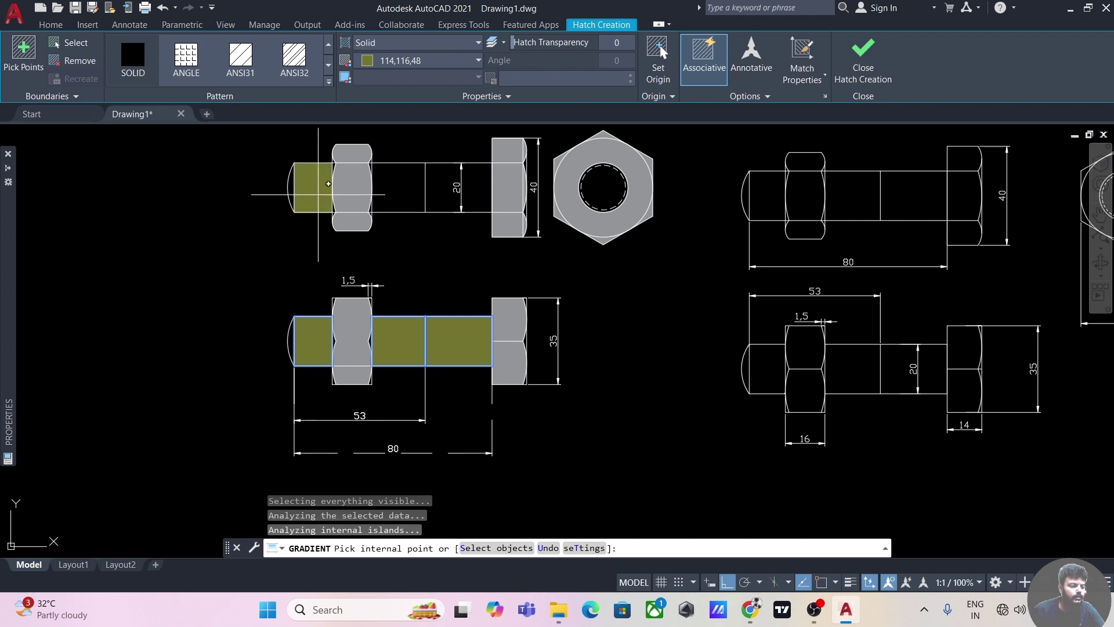
click(386, 193)
click(446, 184)
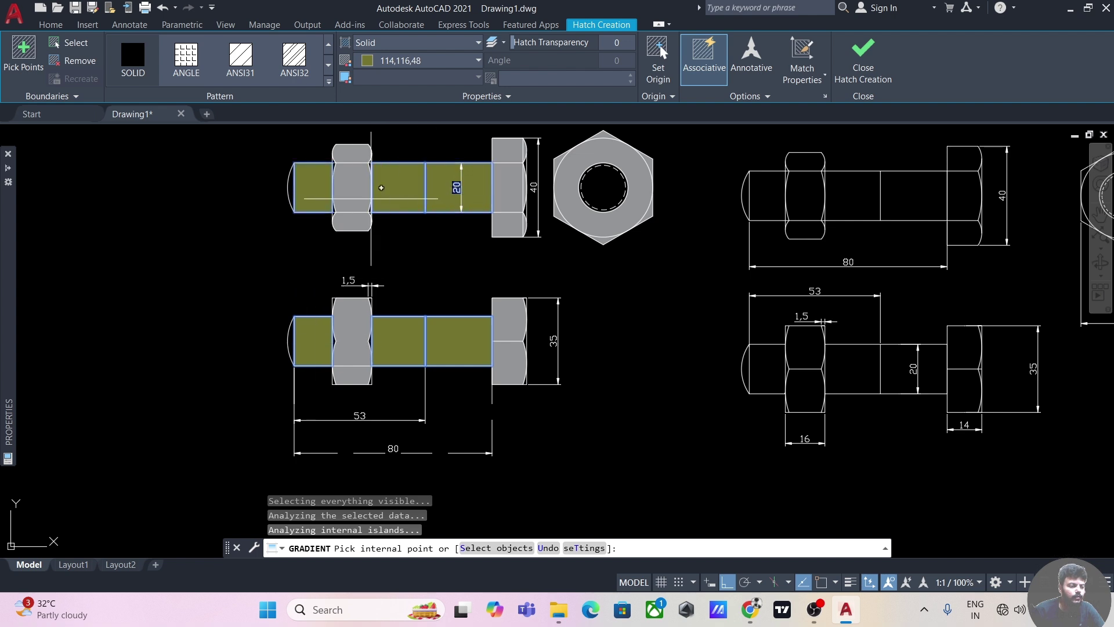
Fill the rounded shank tips of both side views with the solid olive hatch
scroll(267, 203, up, 4)
scroll(344, 187, down, 4)
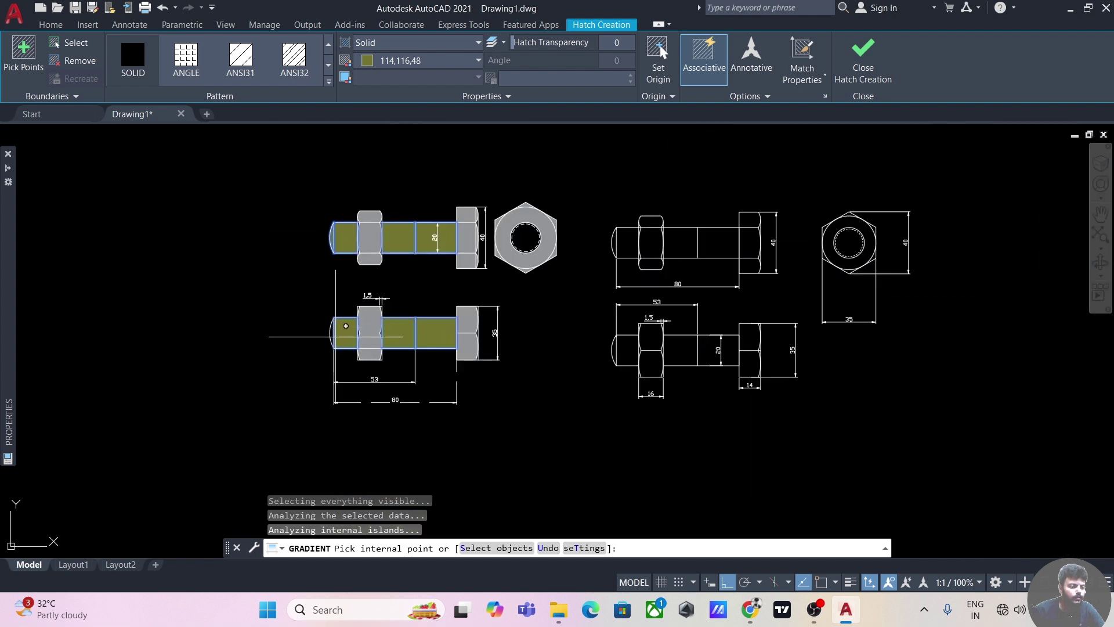
scroll(339, 318, up, 4)
click(316, 283)
scroll(337, 284, down, 5)
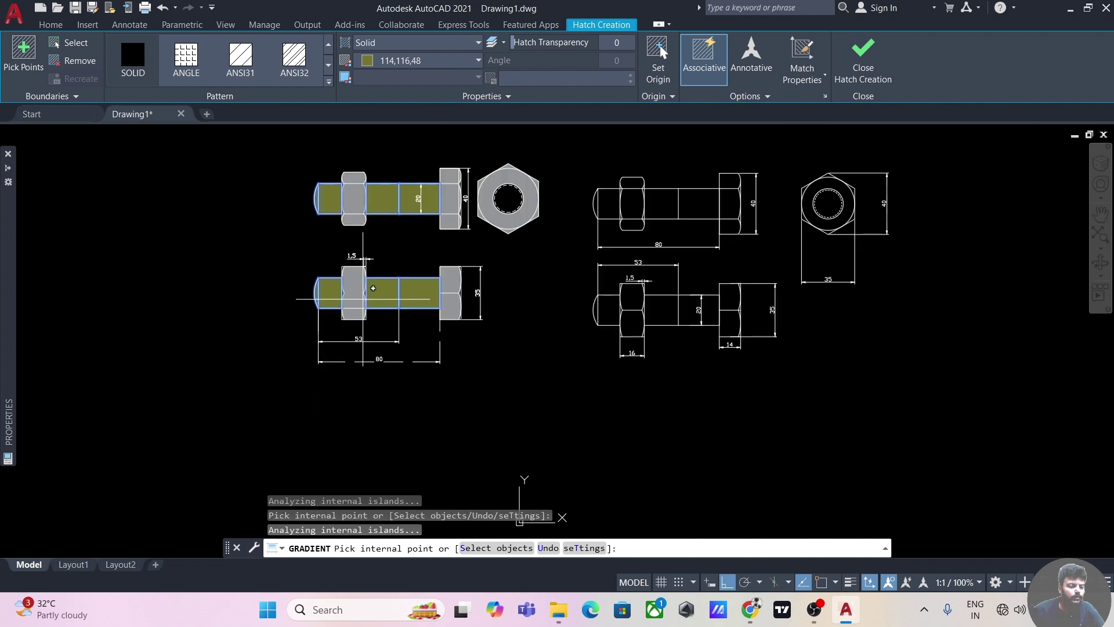
Fill the narrow ring between the two inner circles of the hexagonal end view with olive and finish the hatch
scroll(503, 231, up, 2)
click(507, 203)
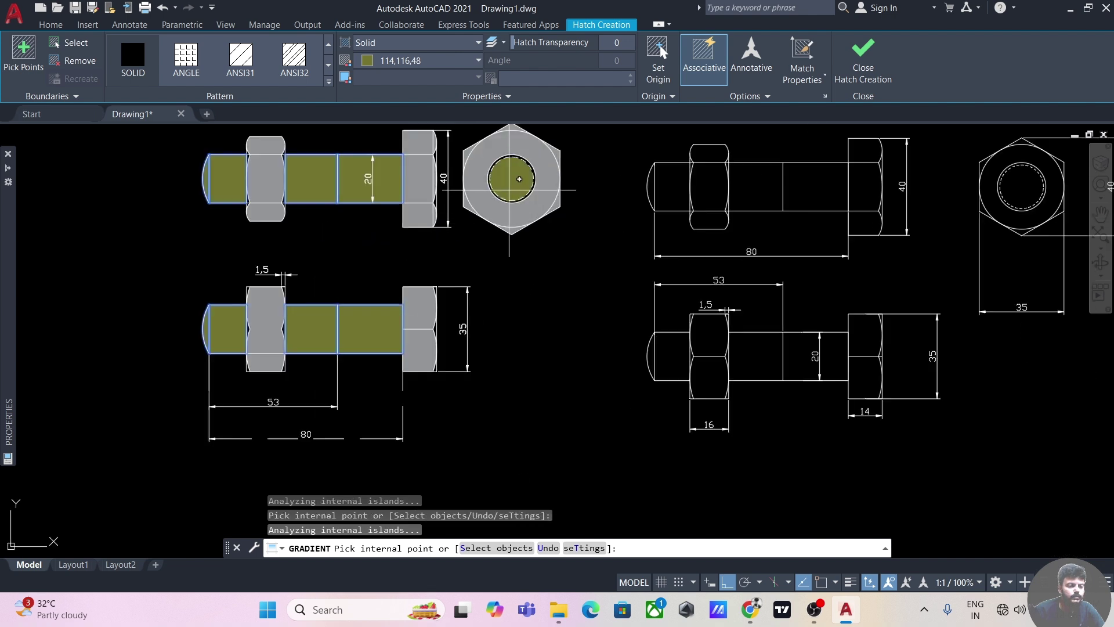
scroll(508, 185, up, 5)
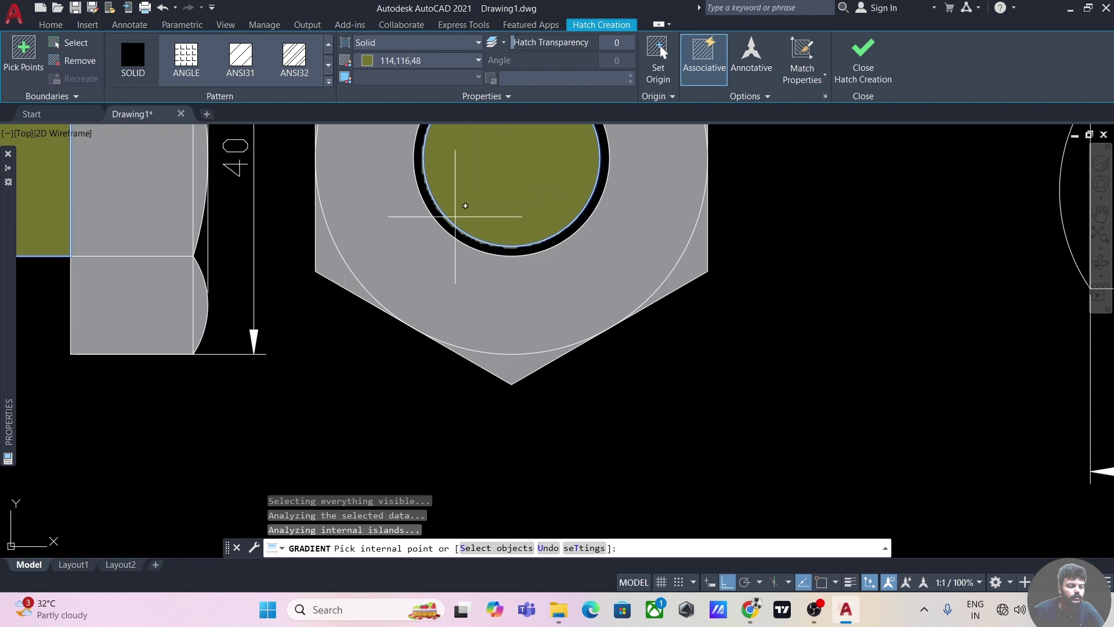
scroll(470, 219, down, 4)
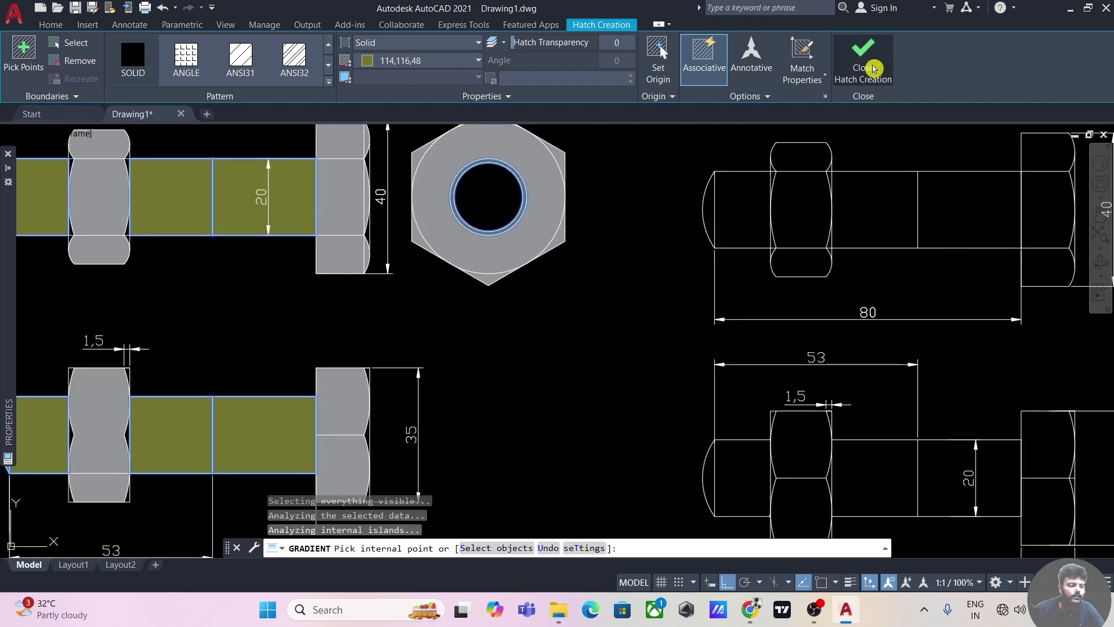
click(873, 70)
scroll(544, 333, down, 5)
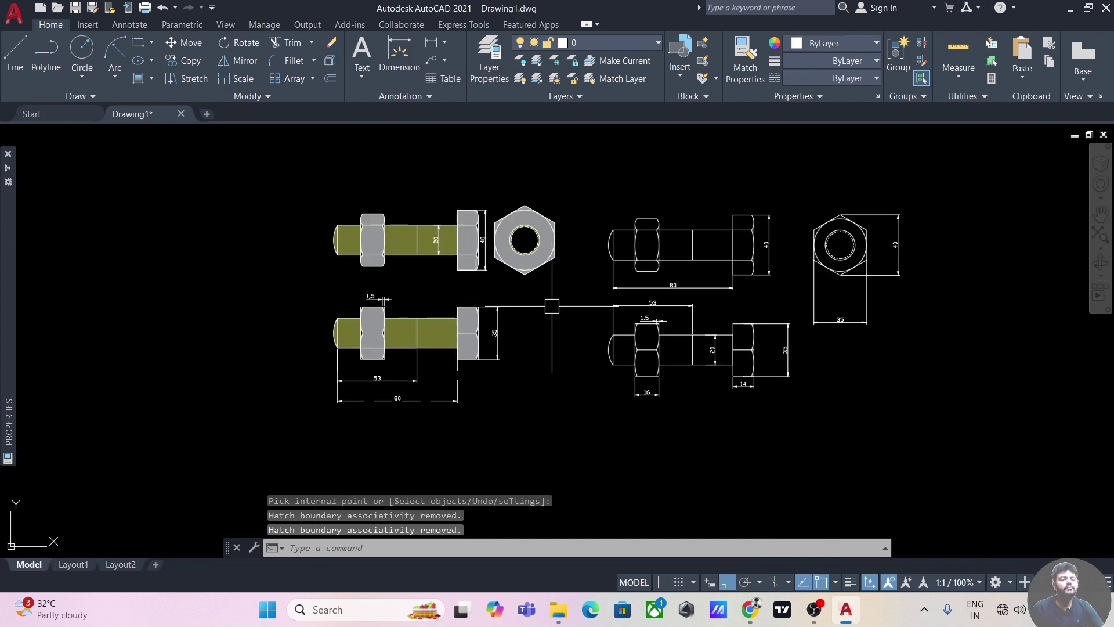
scroll(550, 308, up, 3)
middle_drag(534, 321, 481, 330)
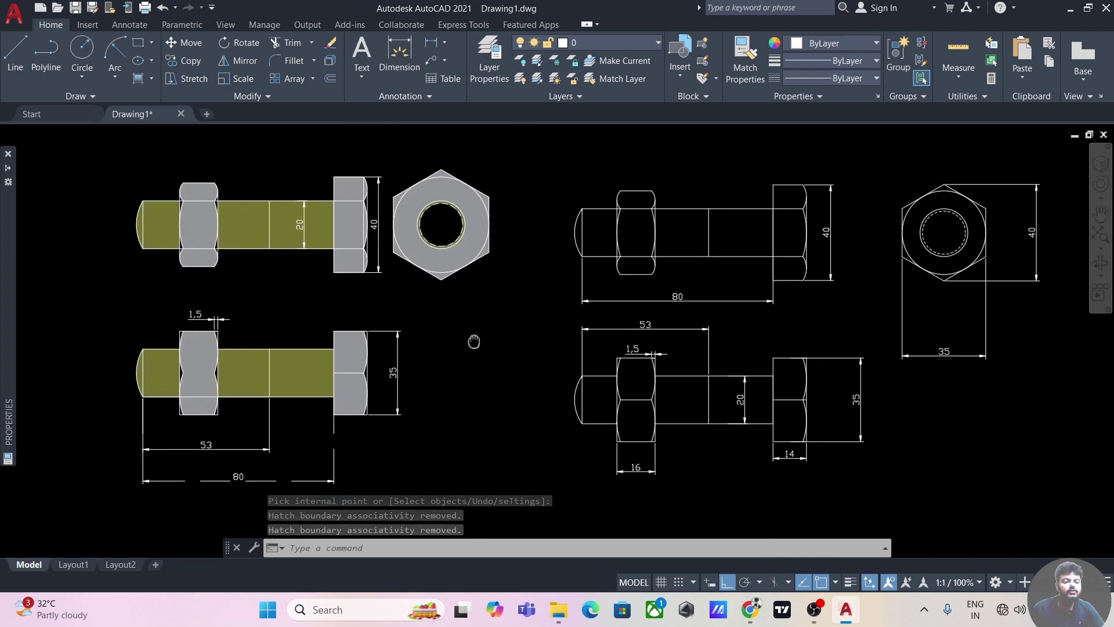
scroll(498, 372, down, 3)
scroll(456, 335, up, 3)
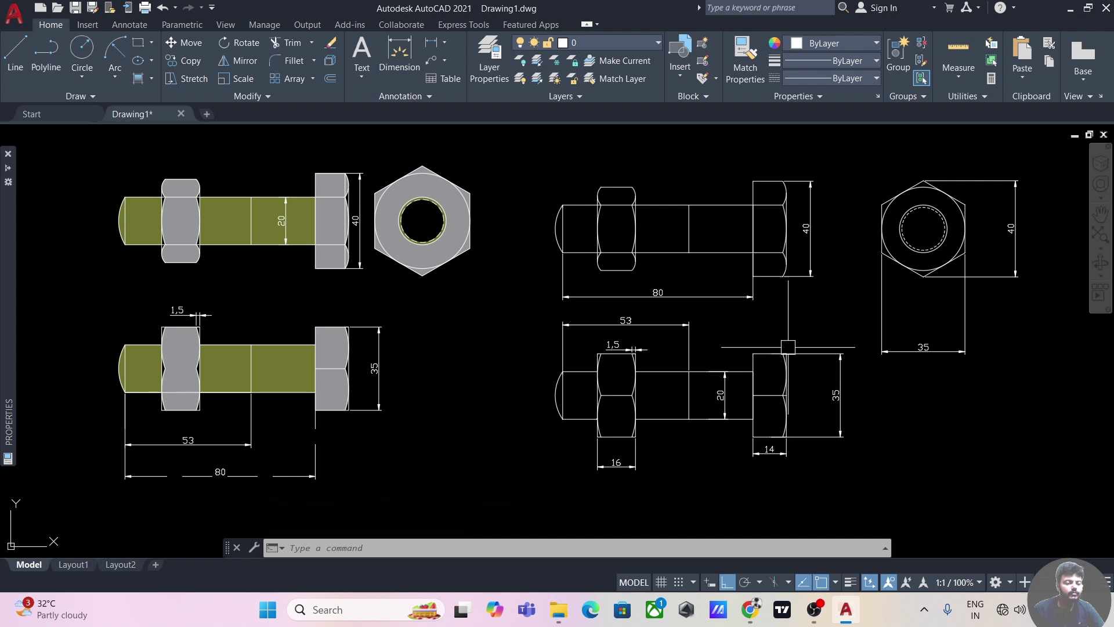